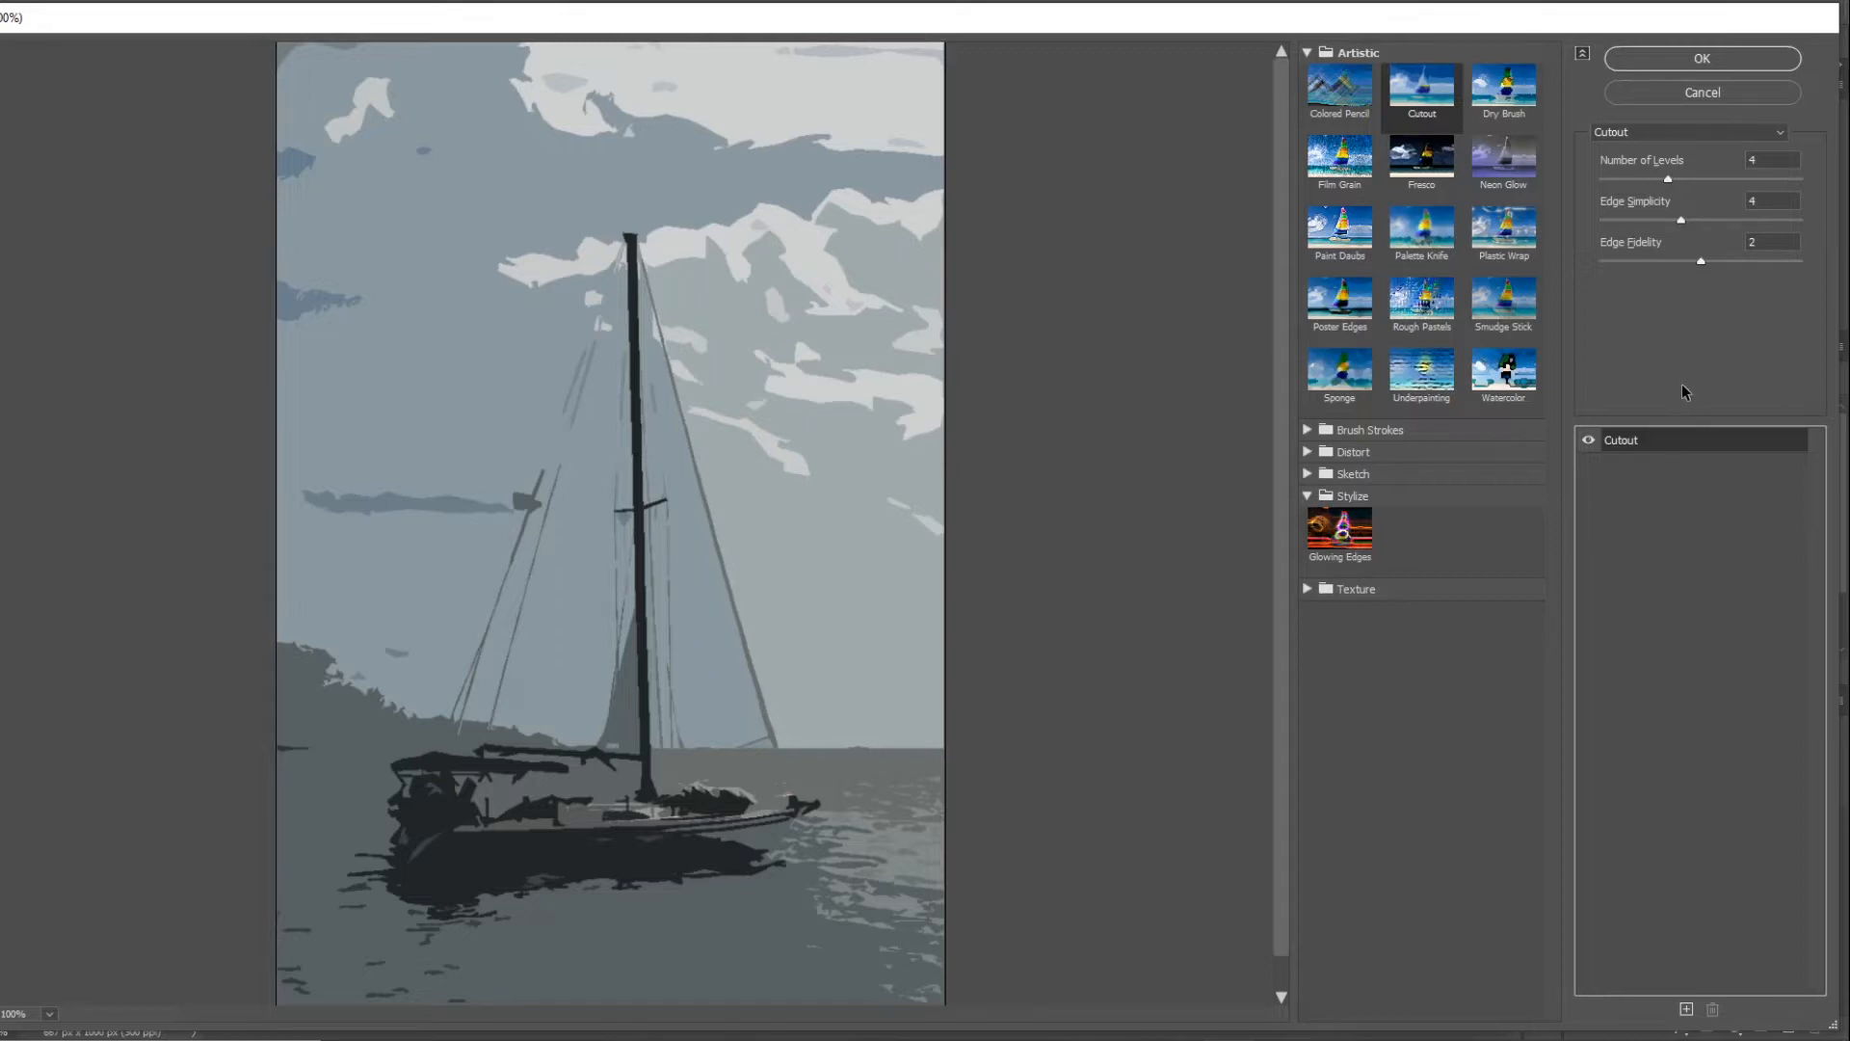
Step: Apply the Cutout filter to the bote layer and set the smart filter's blend mode to Luminosity
{"action": "left_click", "coordinate": [1703, 59]}
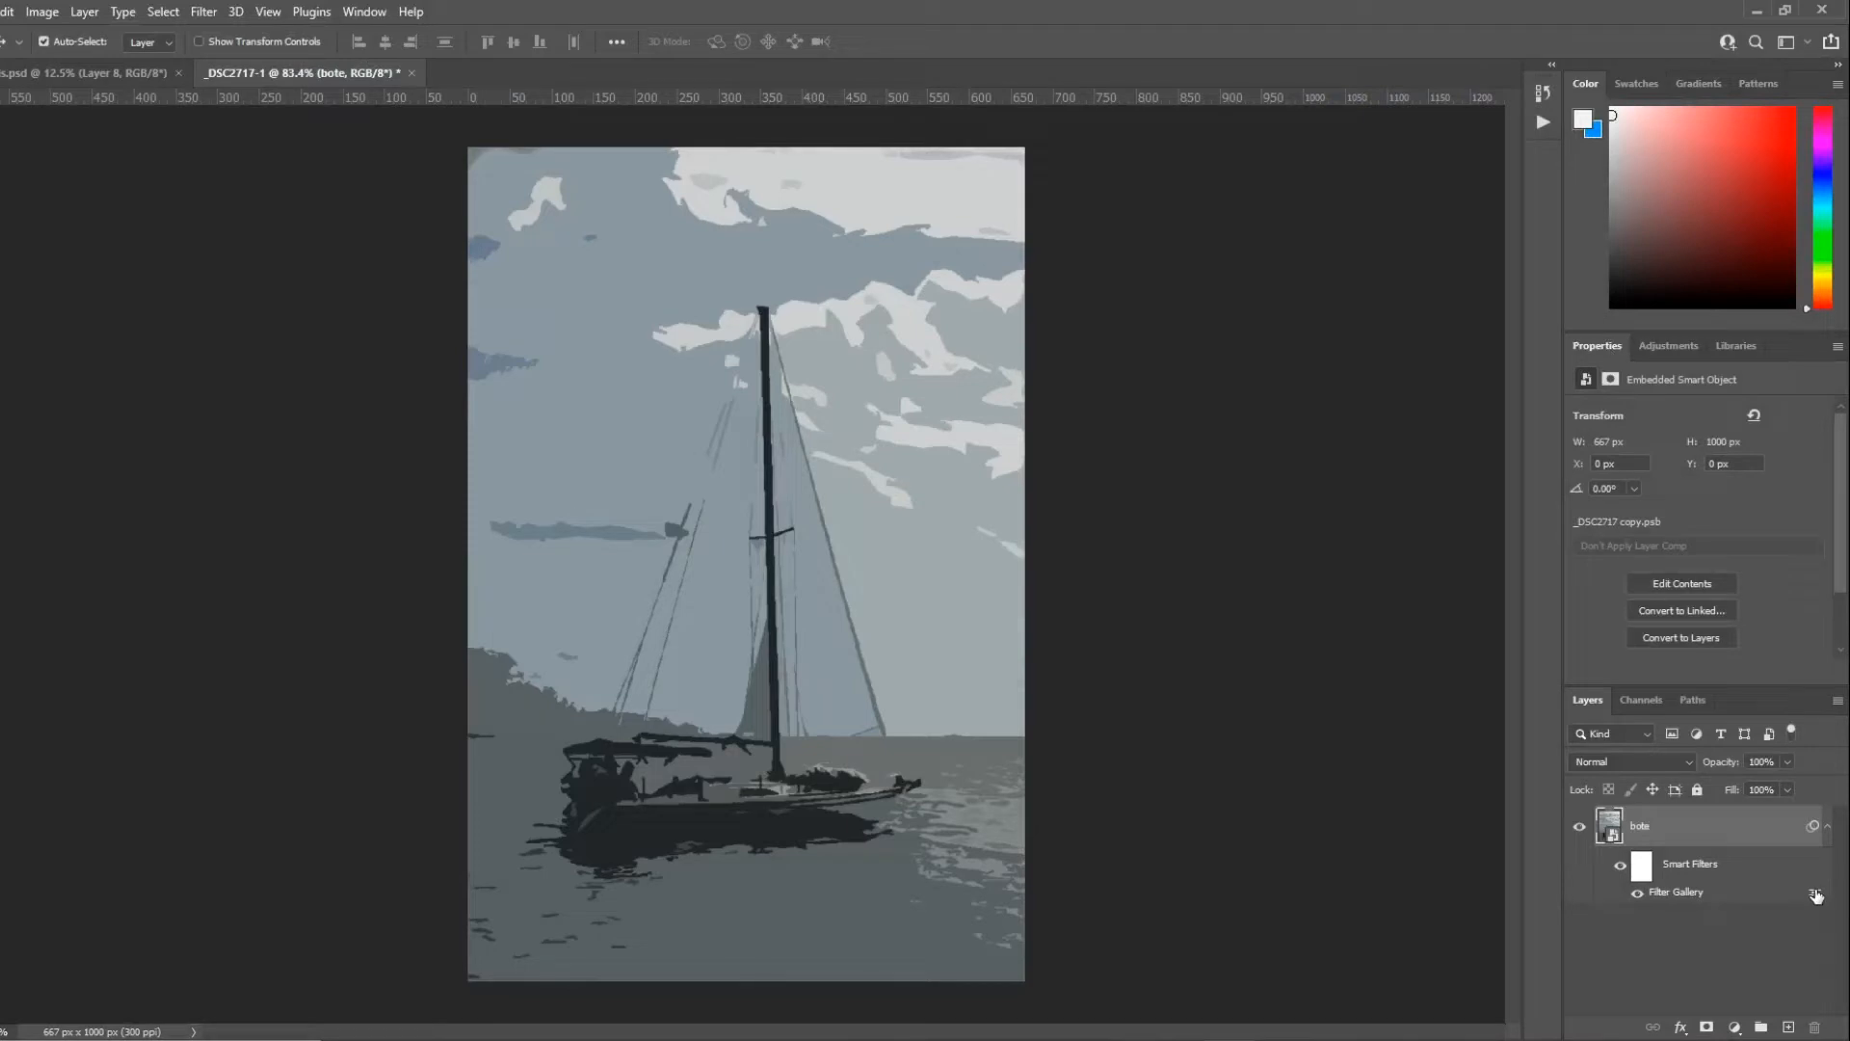
{"action": "double_click", "coordinate": [1815, 895]}
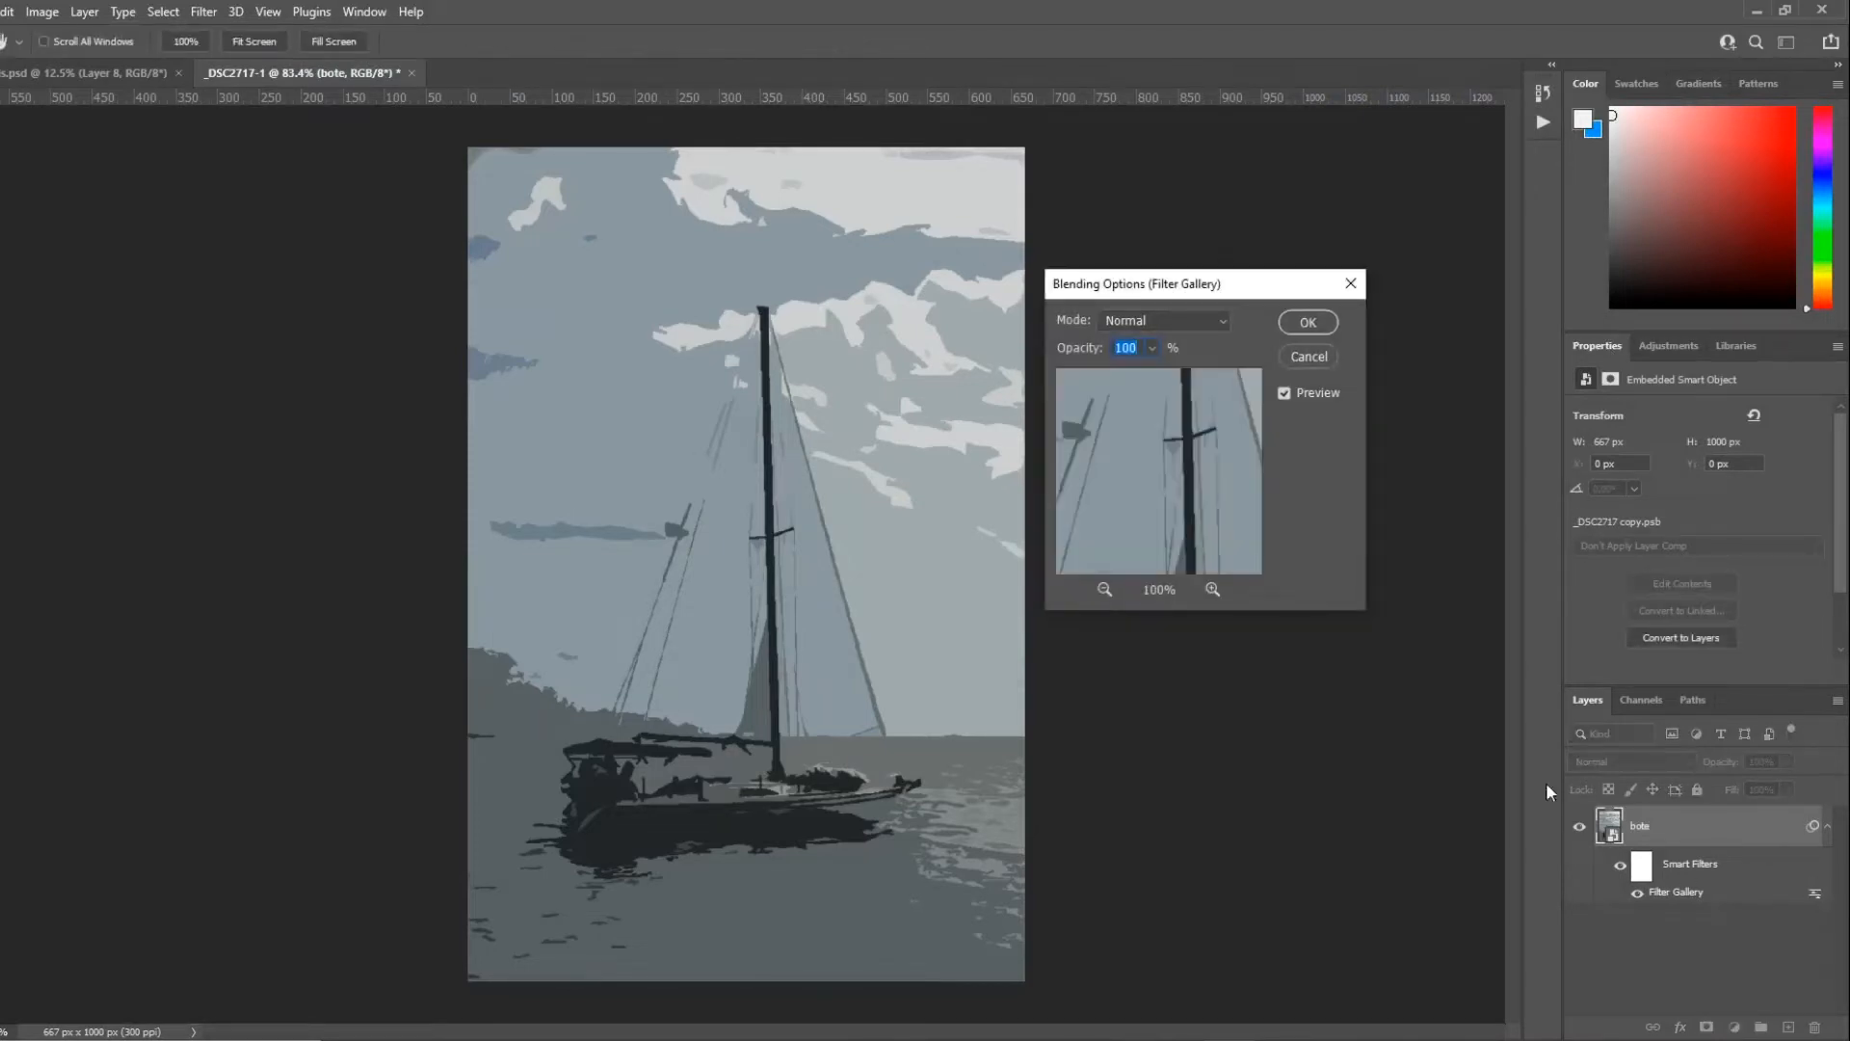
{"action": "left_click", "coordinate": [1223, 317]}
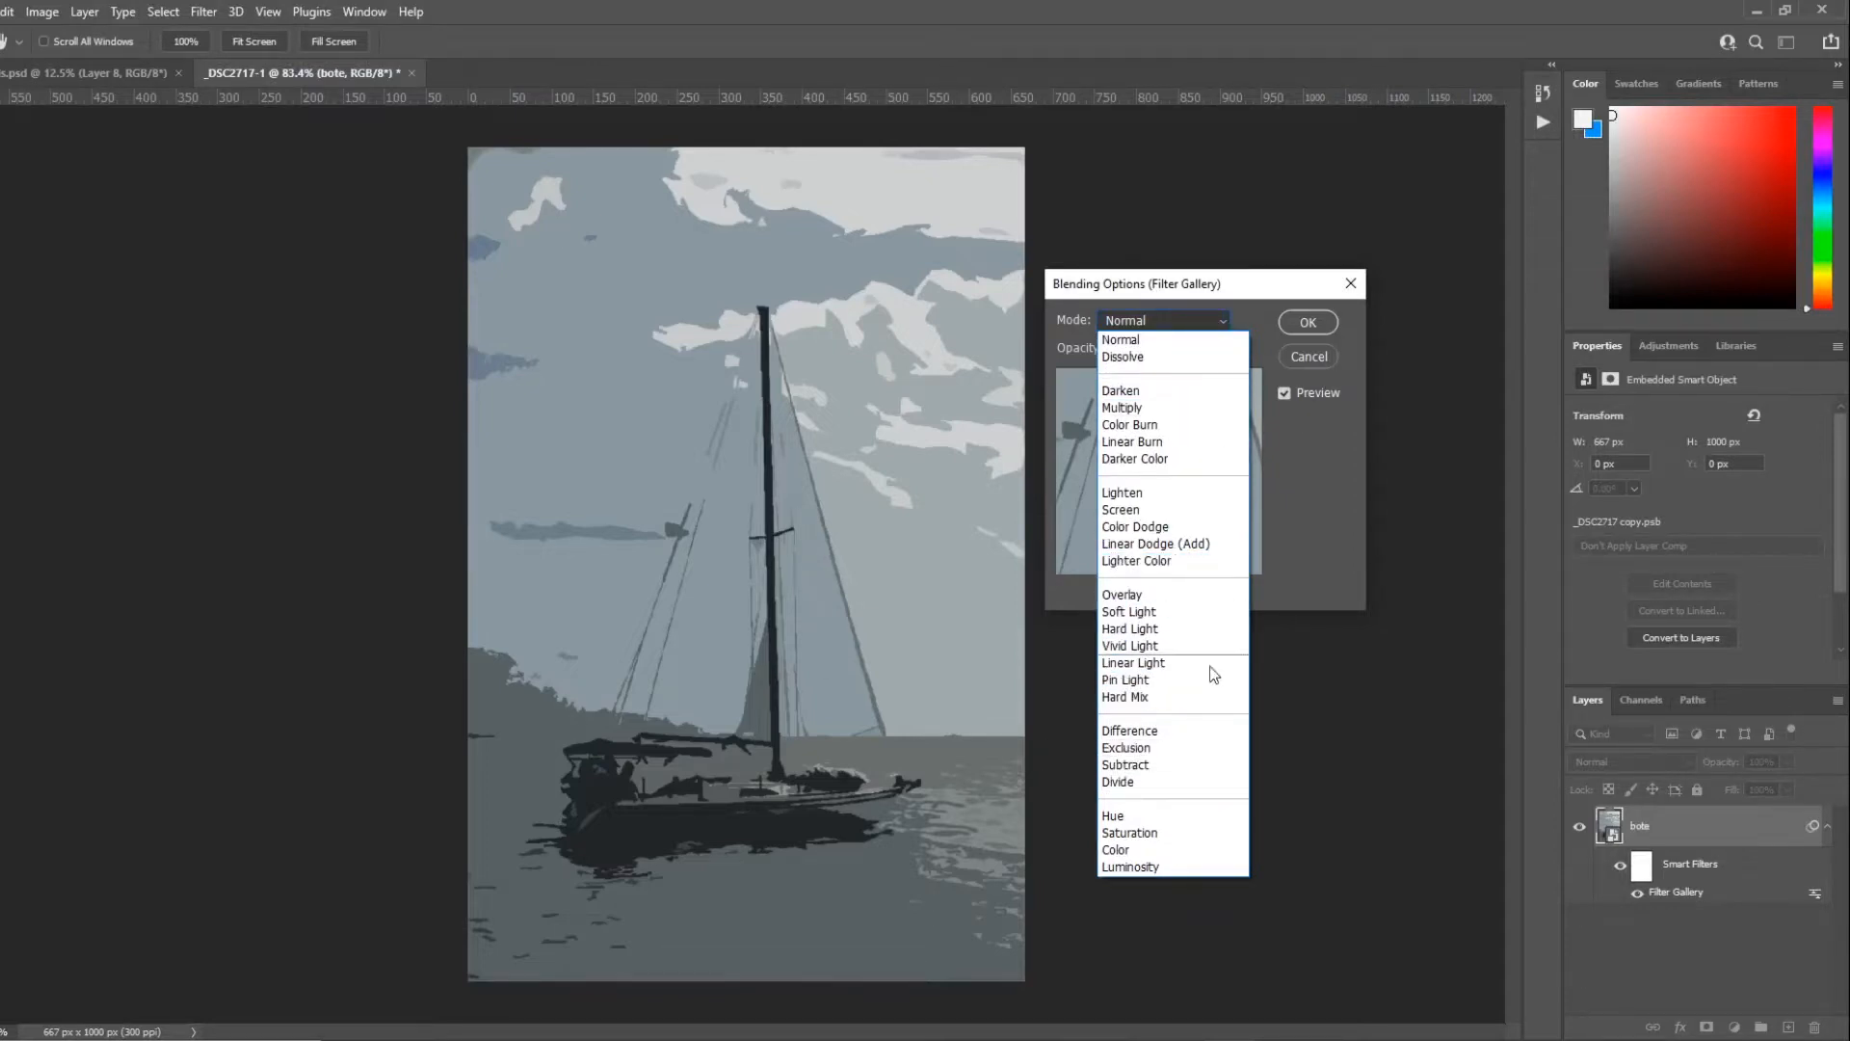
{"action": "left_click", "coordinate": [1148, 867]}
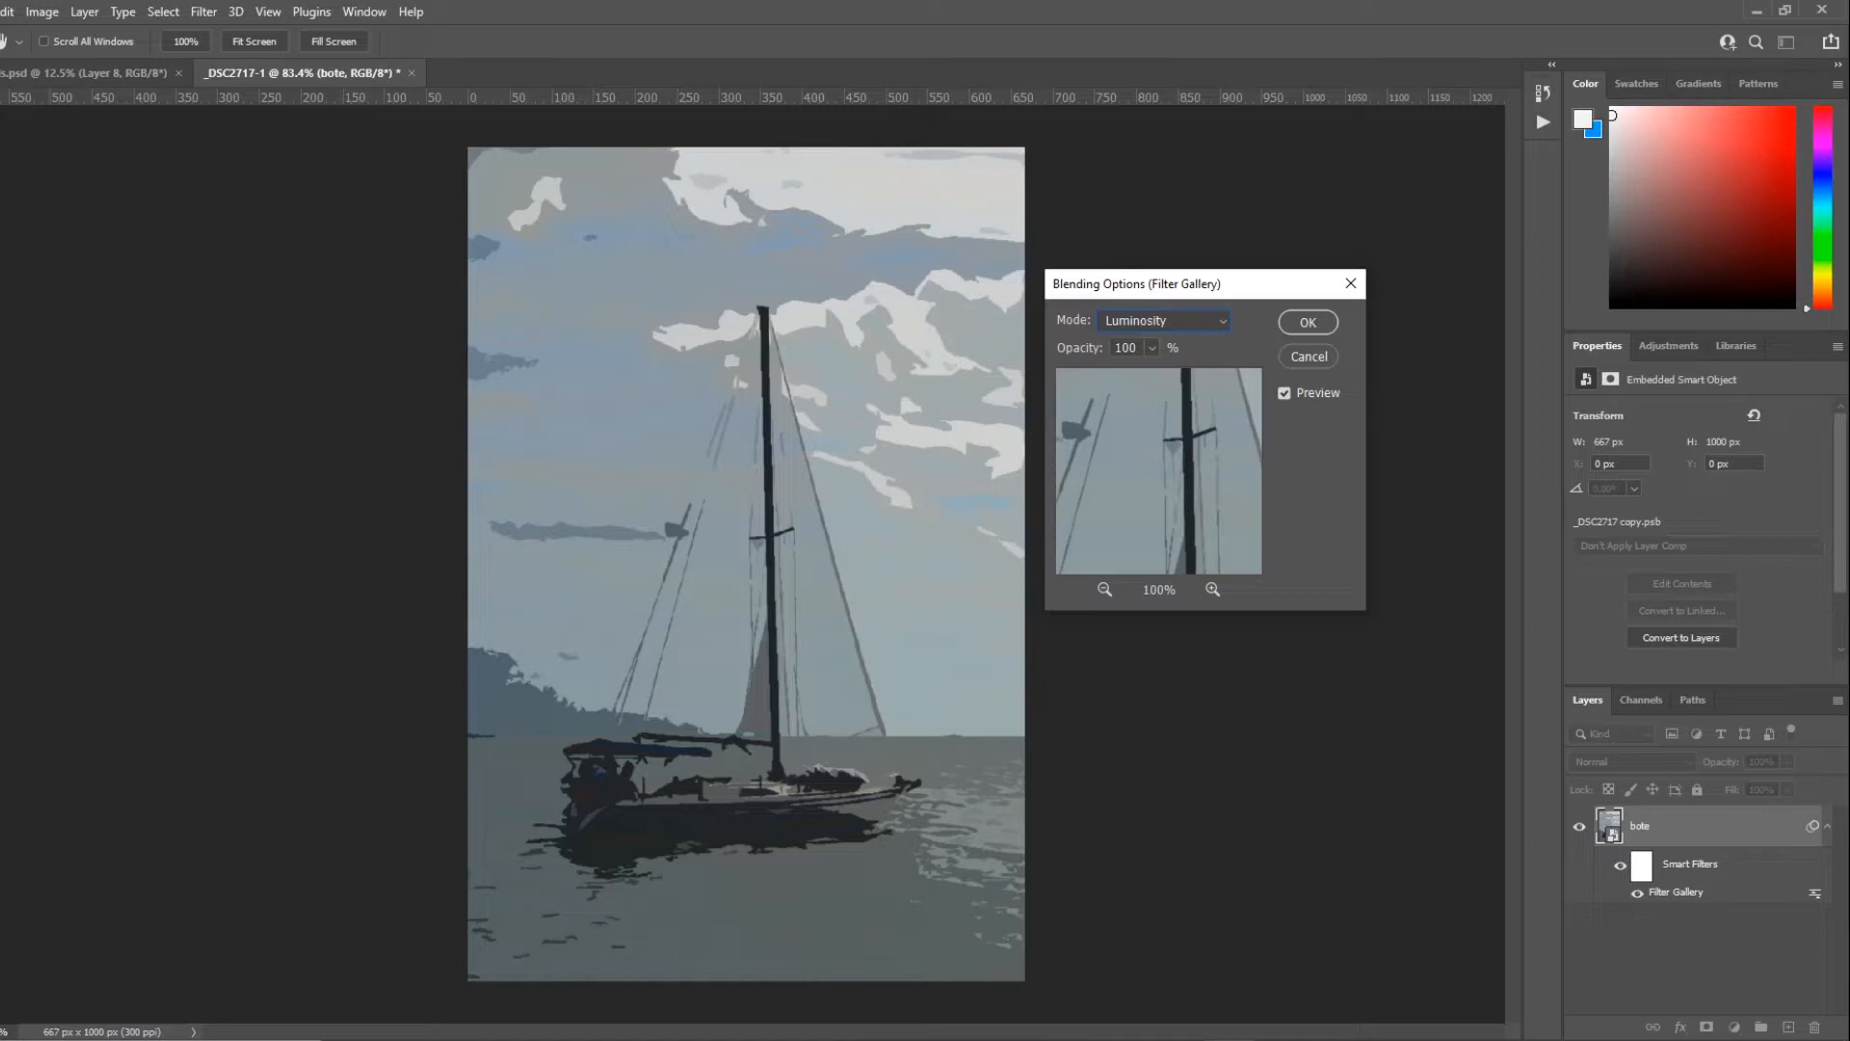
{"action": "left_click", "coordinate": [1308, 323]}
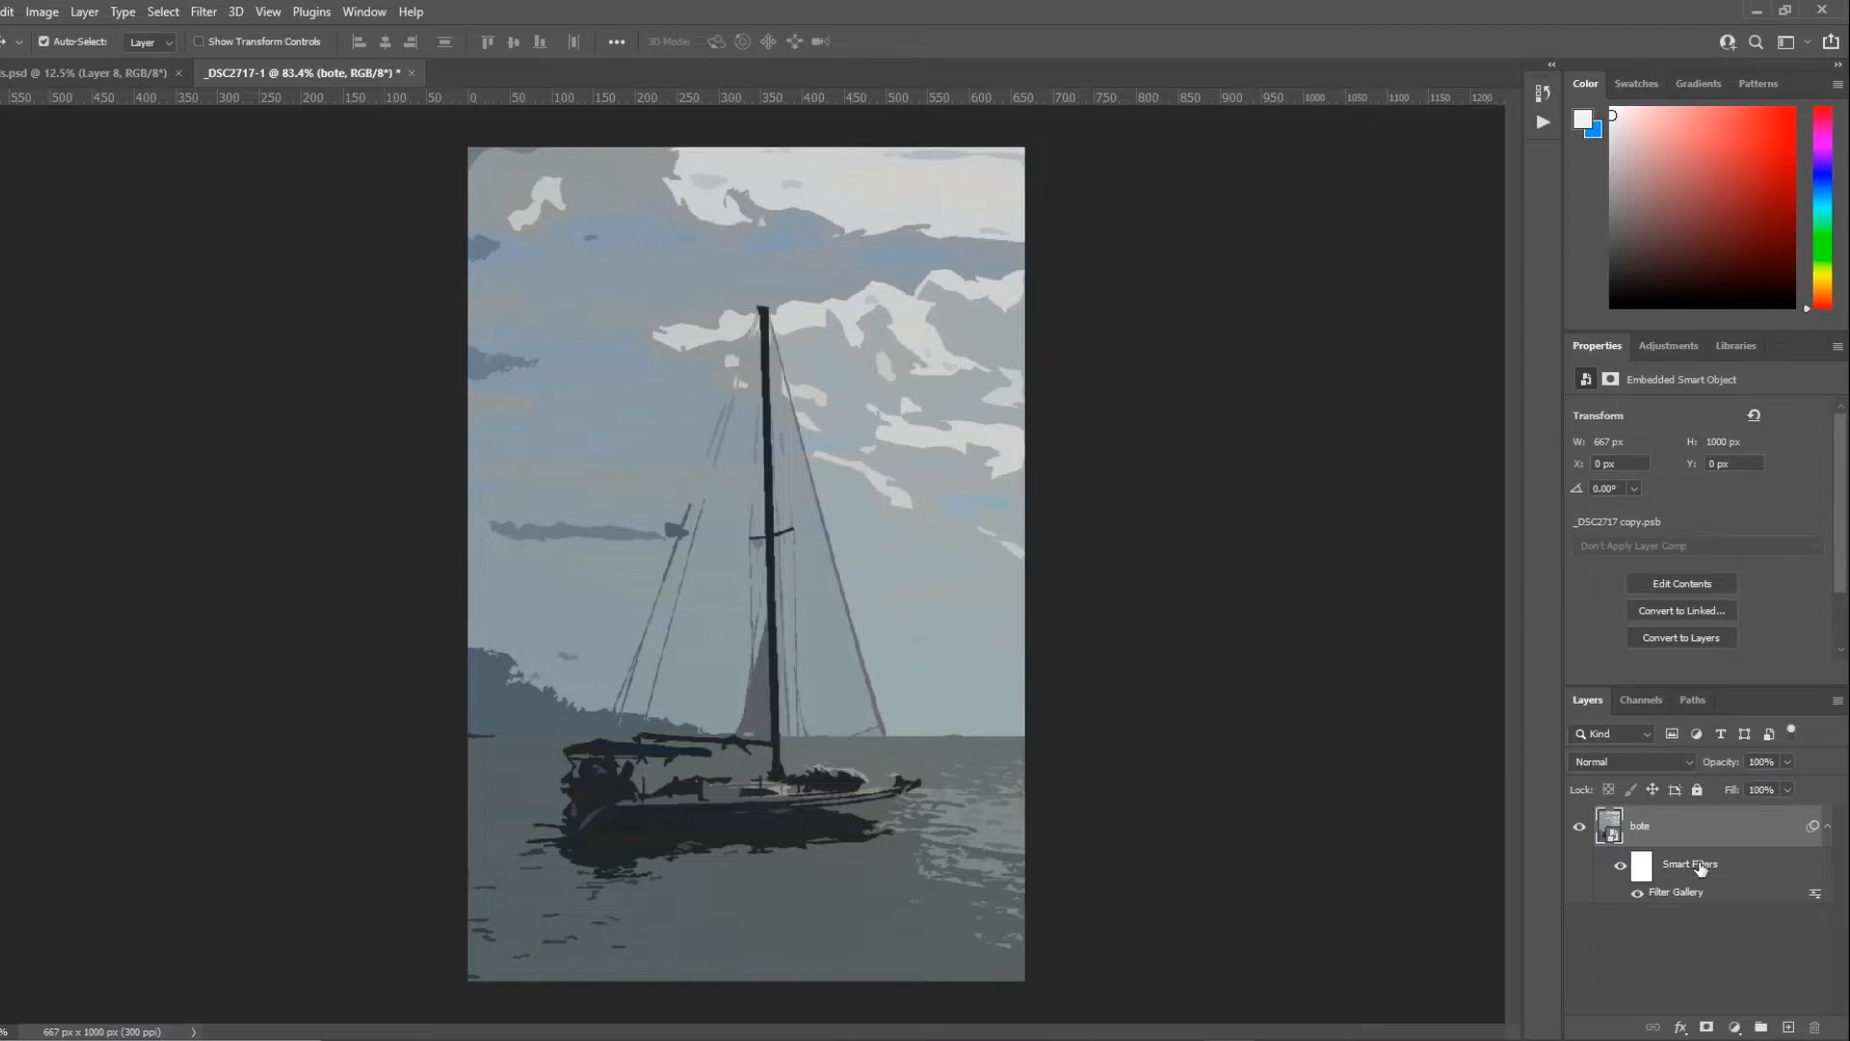
Step: Add a second Filter Gallery effect stacking Dry Brush over Cutout, with Brush Size 10, Brush Detail 10 and Texture 3
{"action": "left_click", "coordinate": [216, 12]}
{"action": "left_click", "coordinate": [218, 41]}
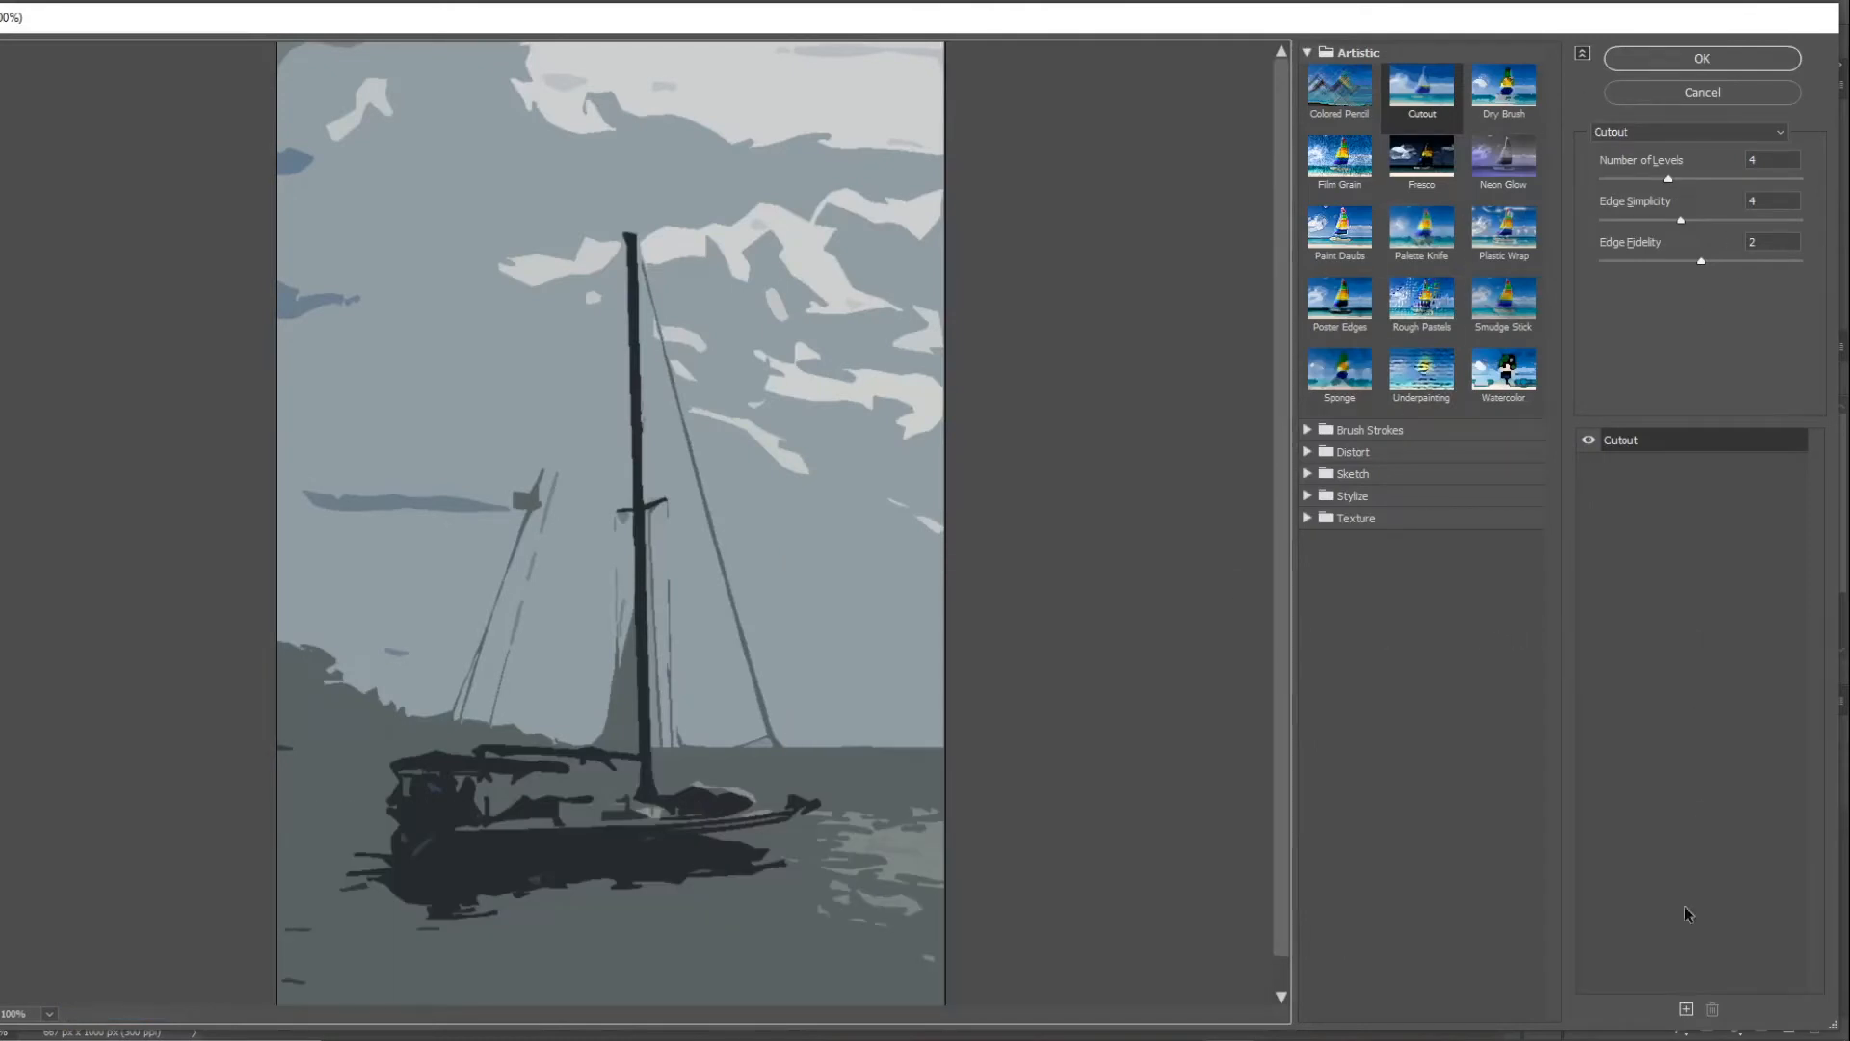
{"action": "left_click", "coordinate": [1686, 1008]}
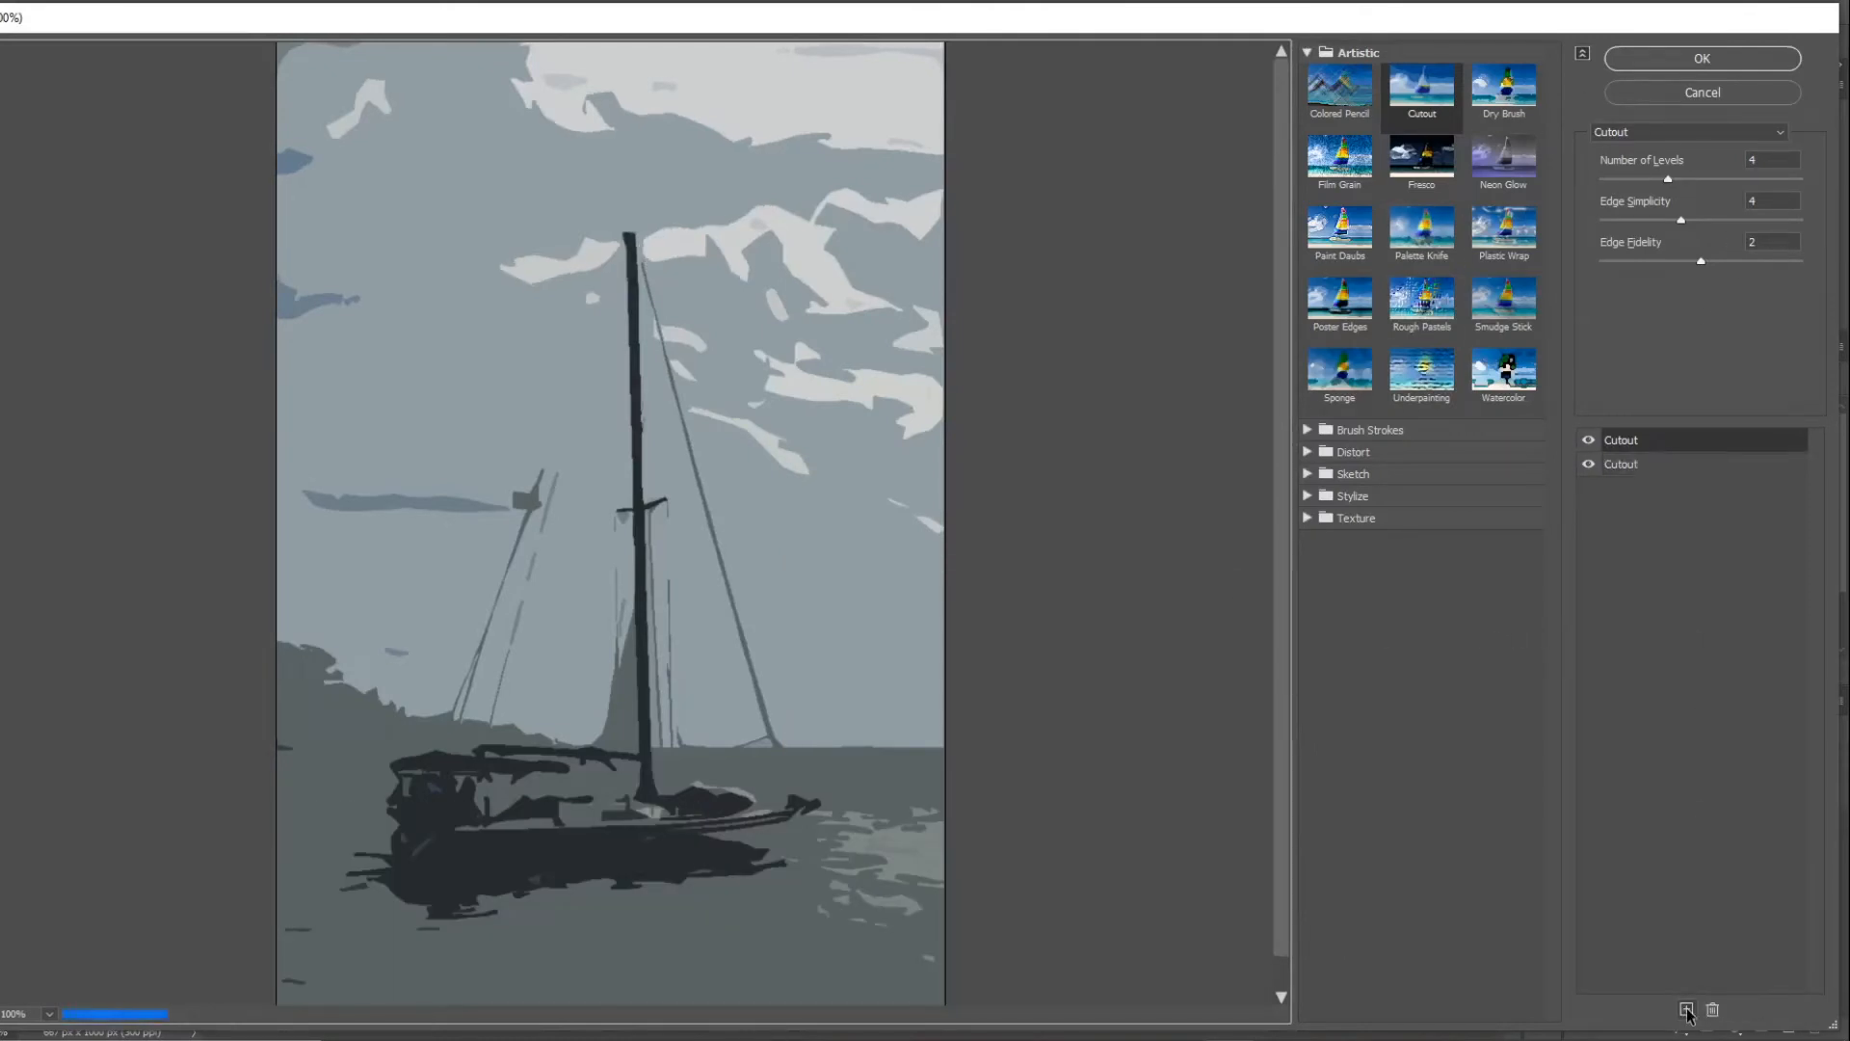
{"action": "left_click", "coordinate": [1503, 92]}
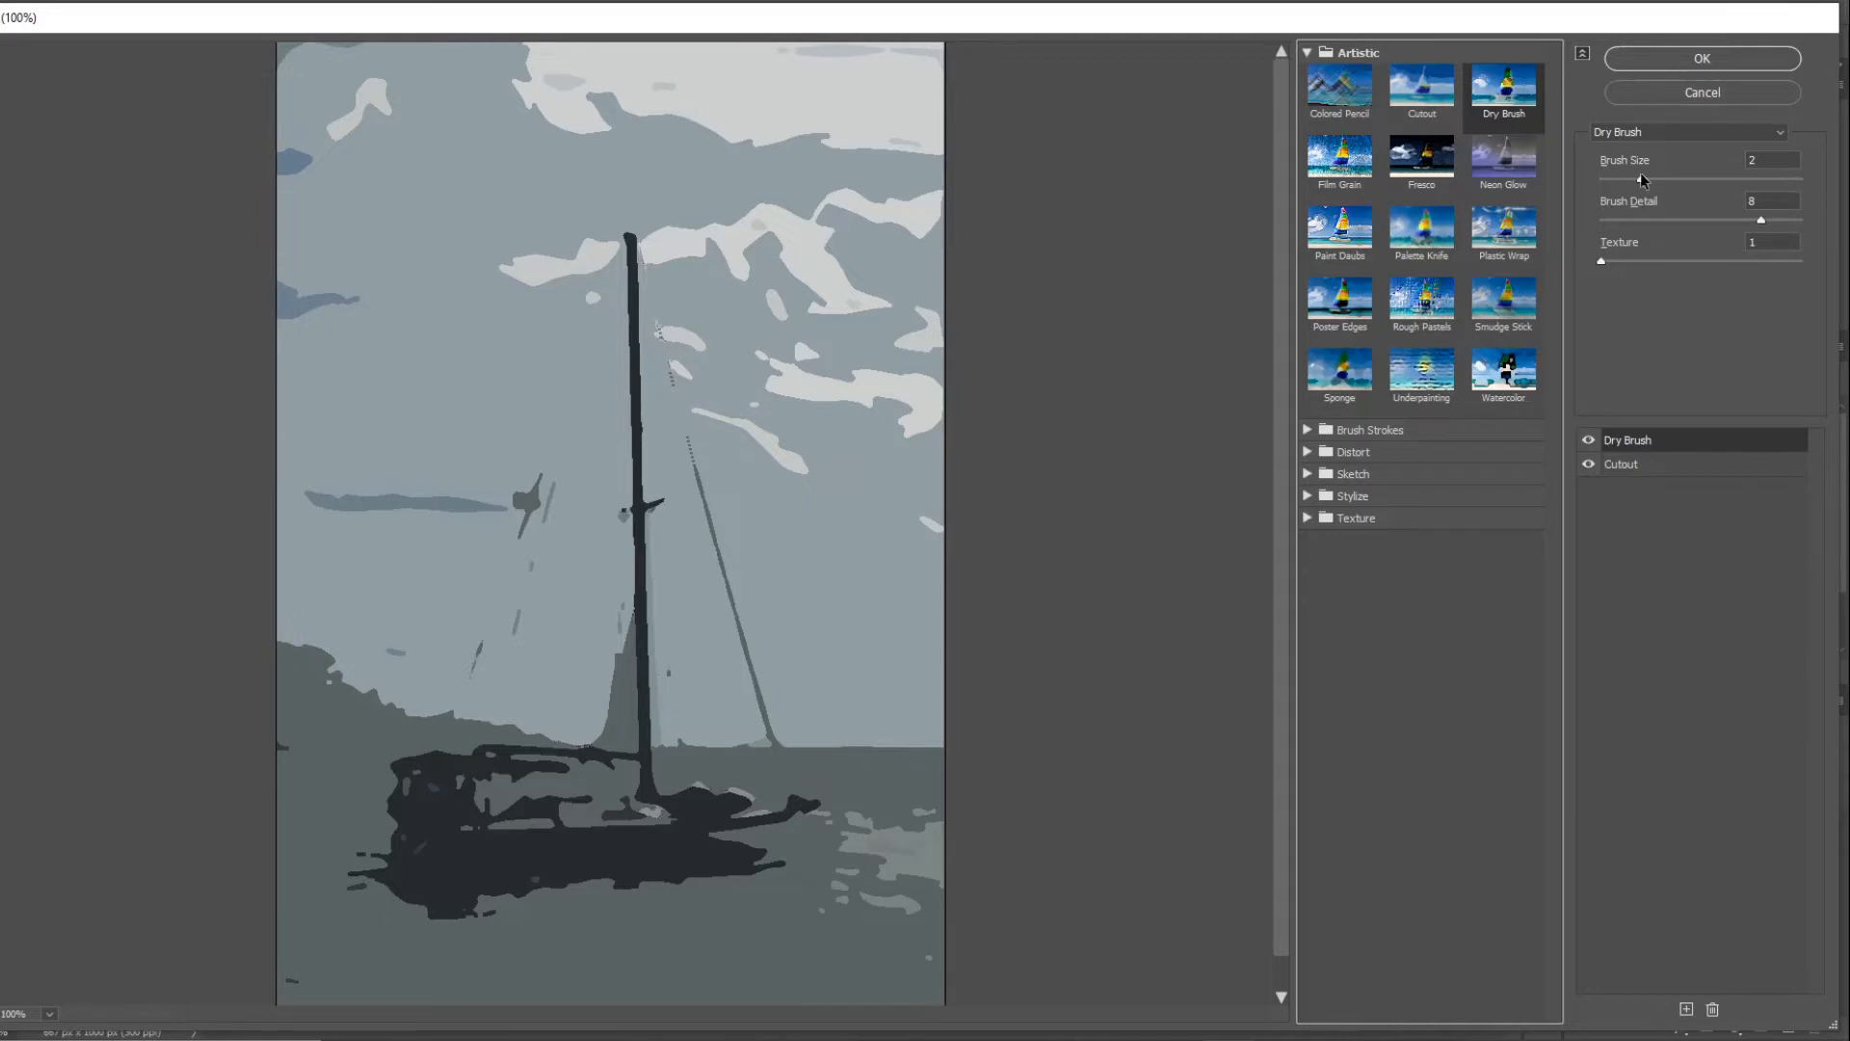
{"action": "mouse_move", "coordinate": [1639, 177]}
{"action": "left_mouse_down"}
{"action": "mouse_move", "coordinate": [1819, 181]}
{"action": "mouse_move", "coordinate": [1813, 221]}
{"action": "left_mouse_up"}
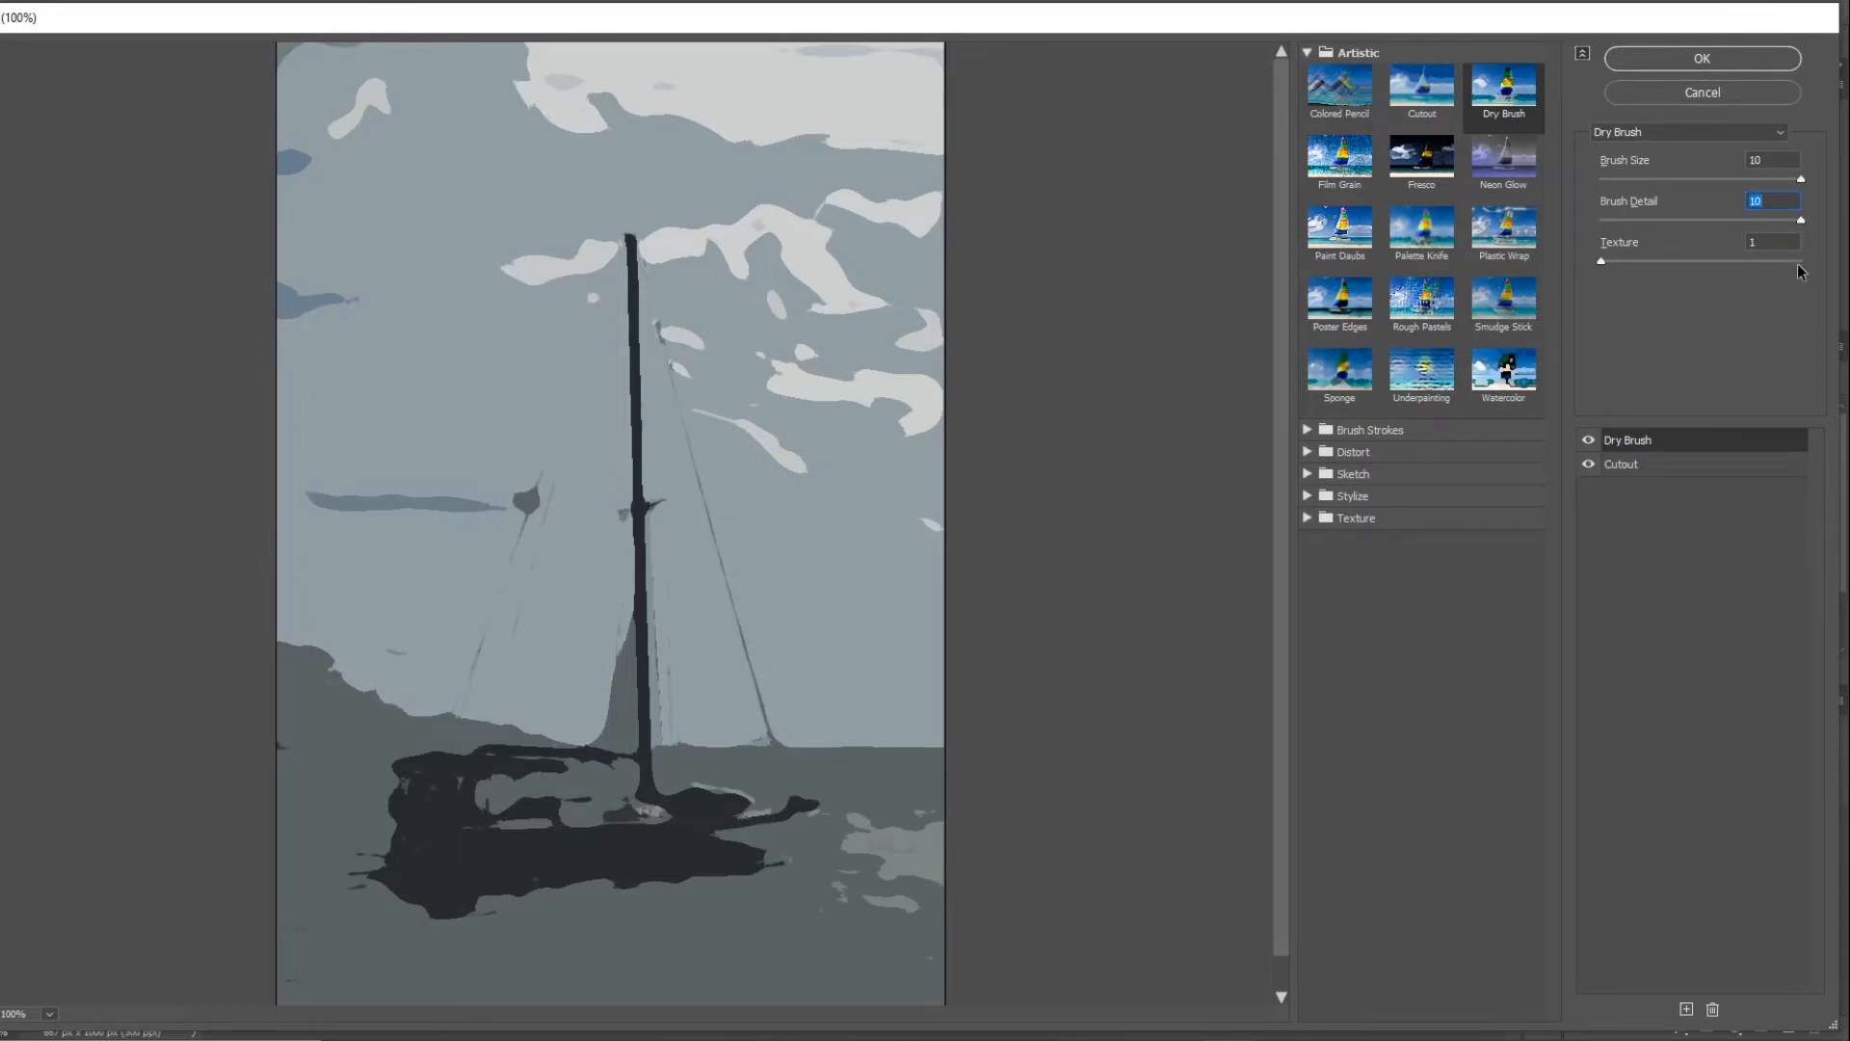
{"action": "left_click", "coordinate": [1798, 260]}
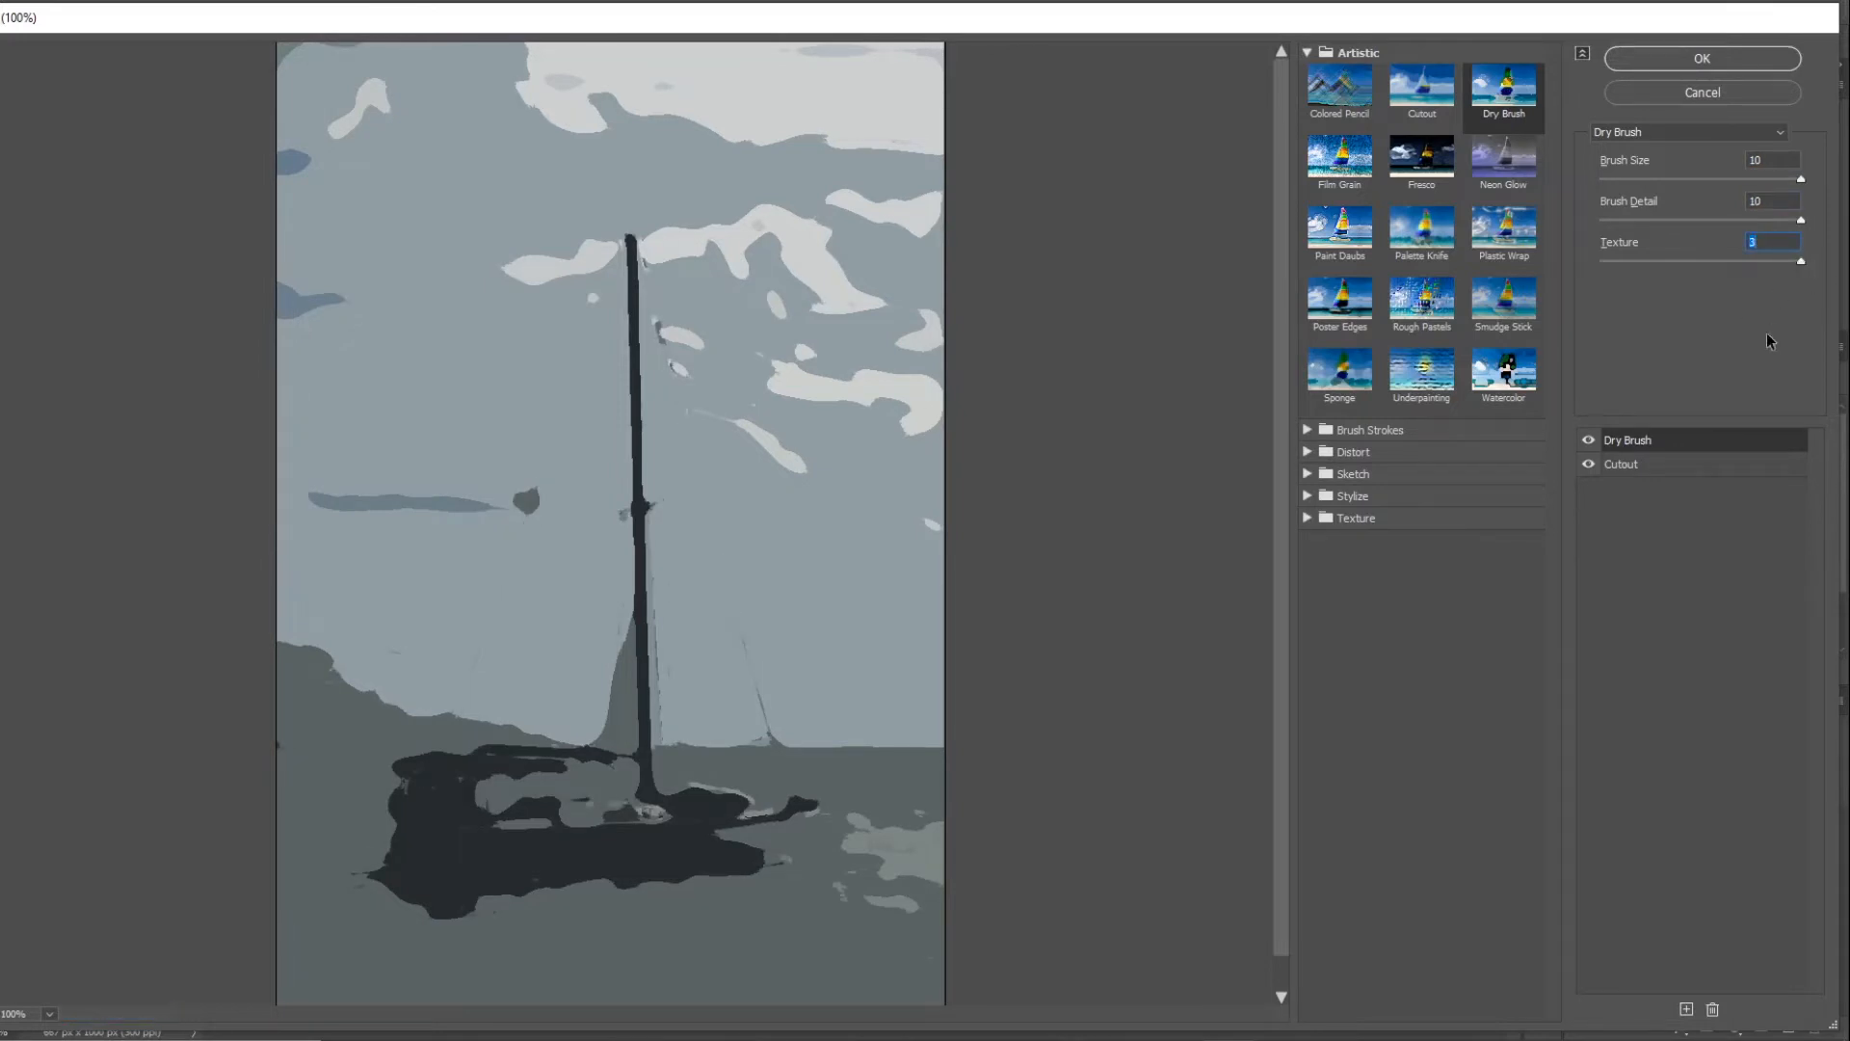
{"action": "left_click", "coordinate": [1703, 66]}
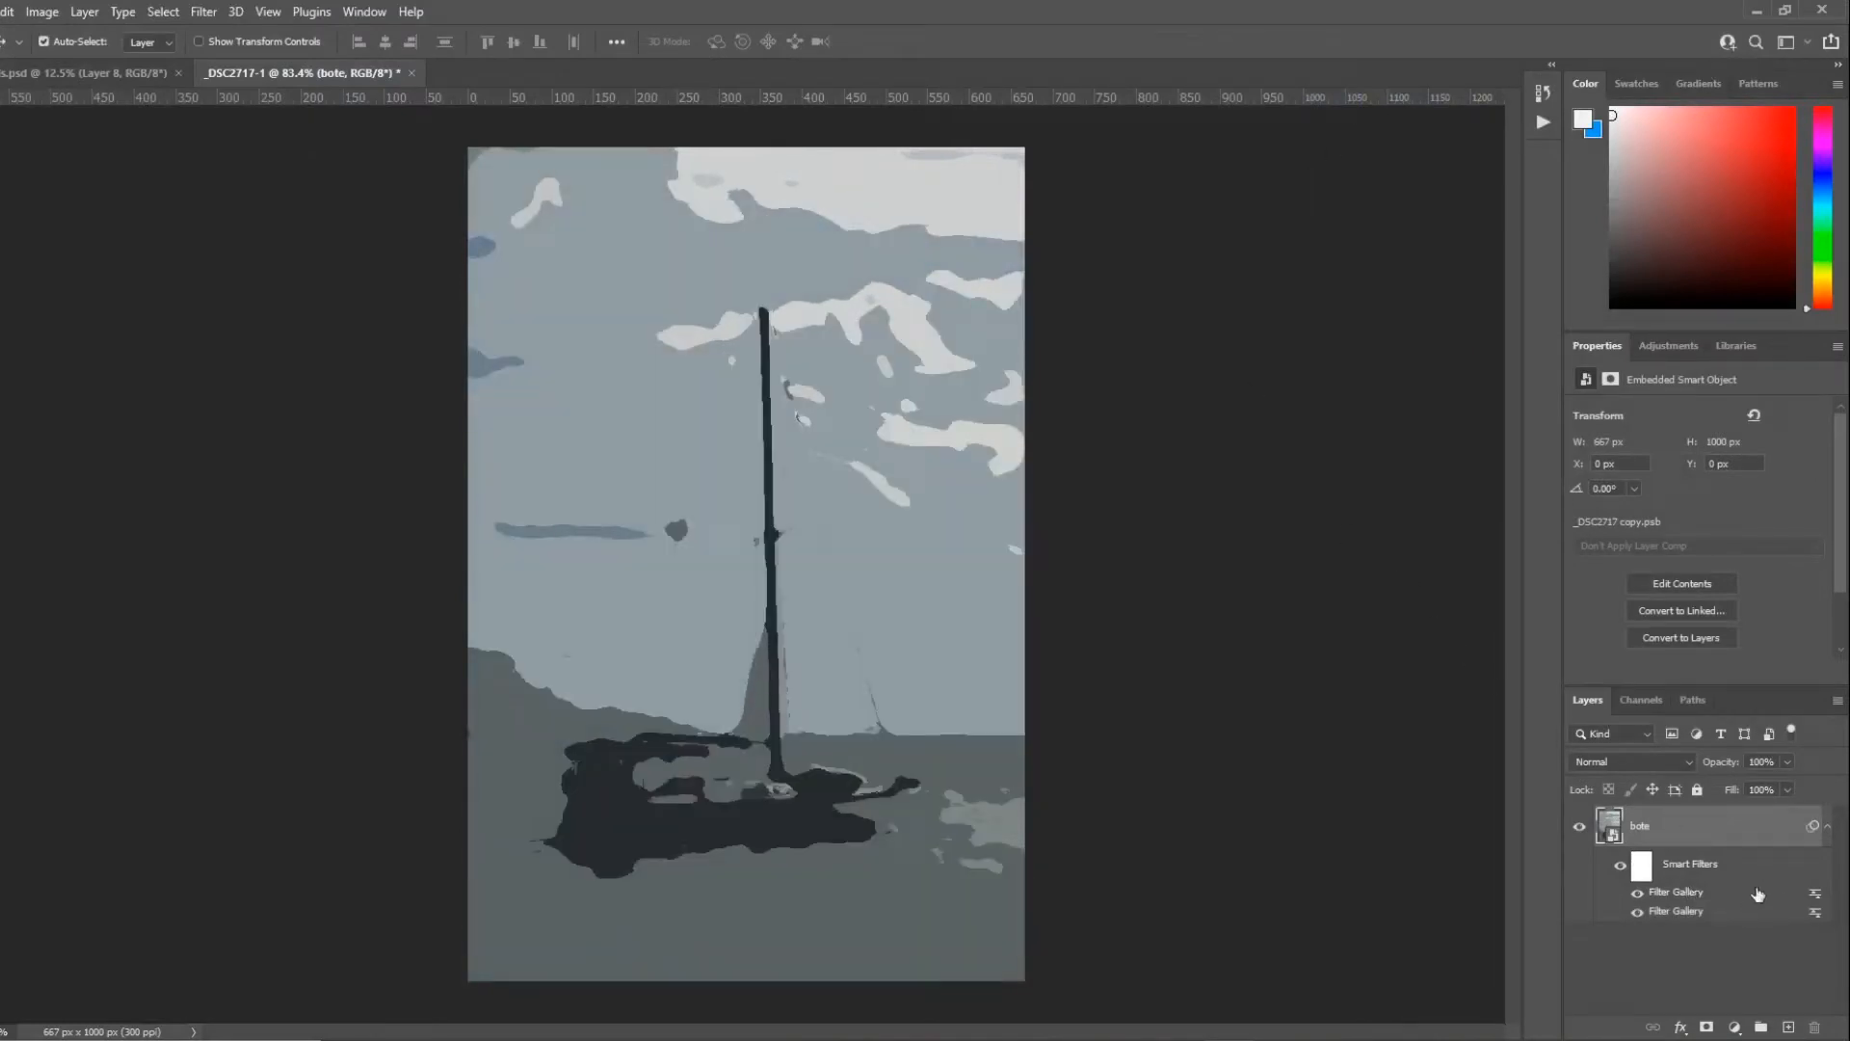
Step: Set the blend mode of the upper Filter Gallery smart filter to Screen
{"action": "double_click", "coordinate": [1816, 892]}
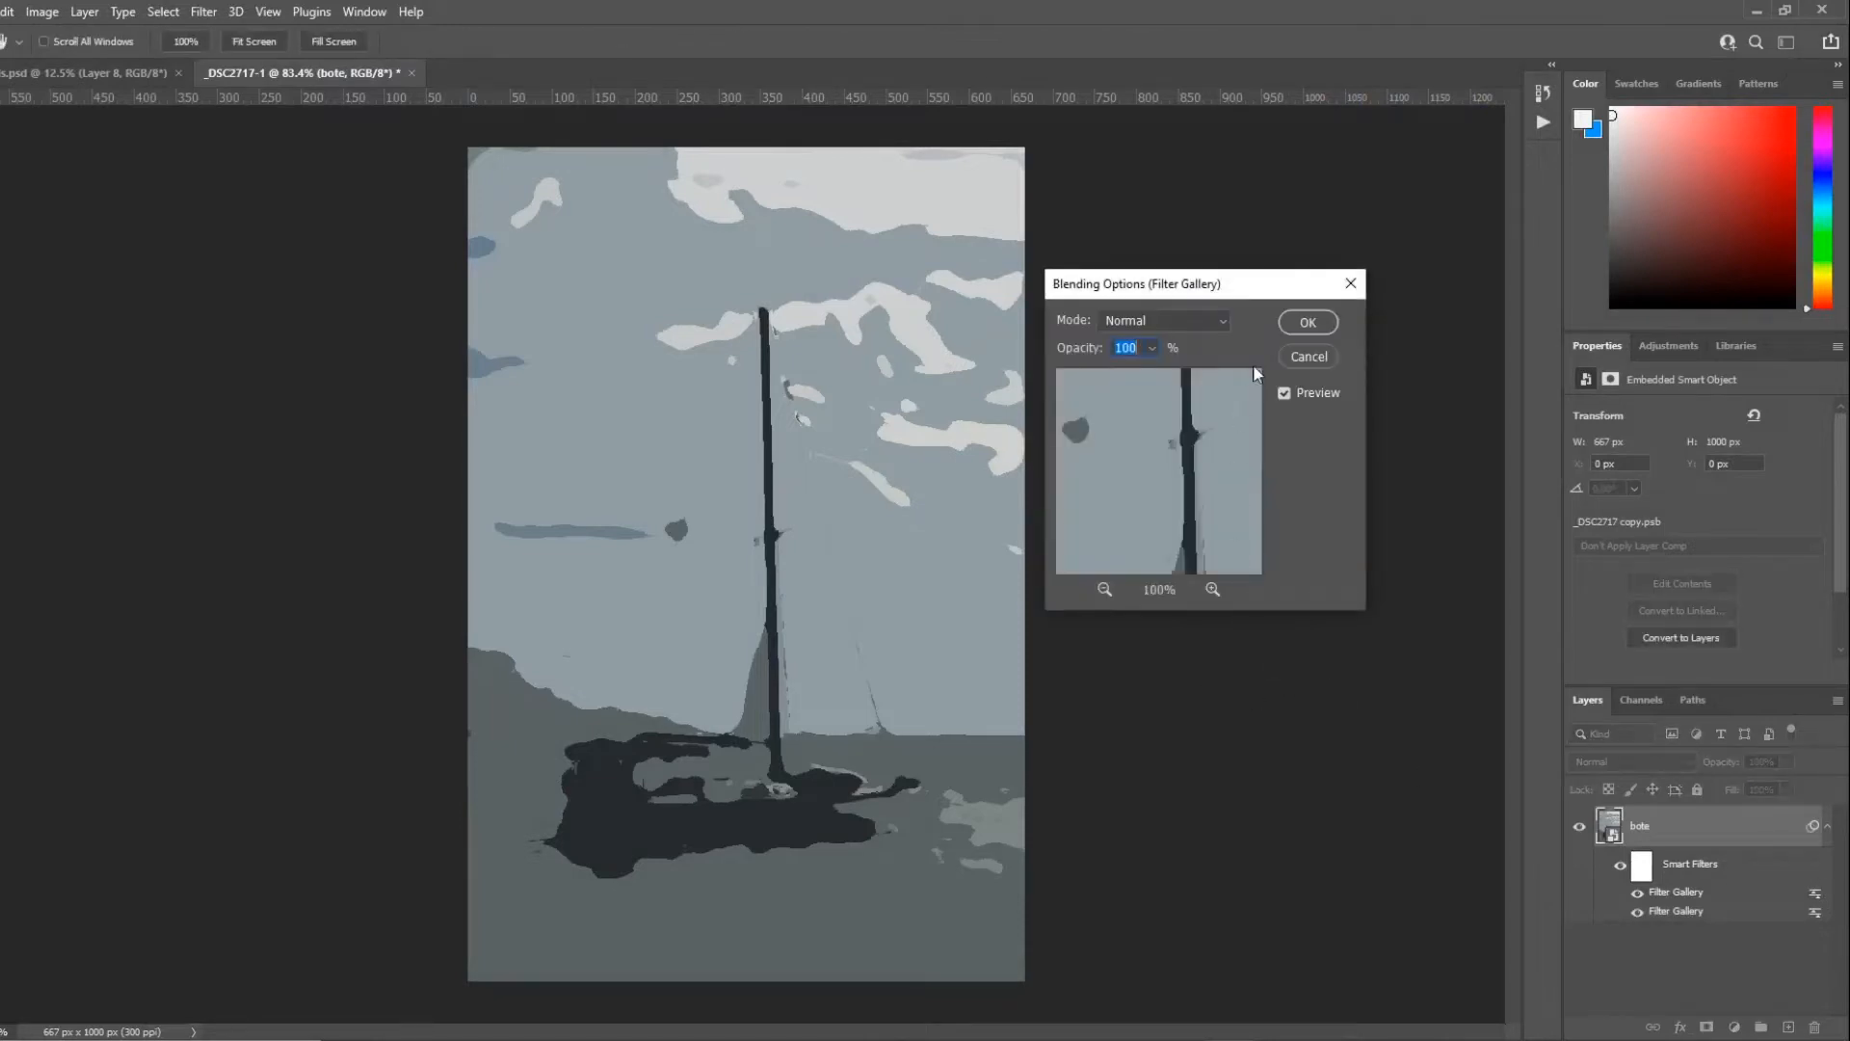
{"action": "left_click", "coordinate": [1222, 321]}
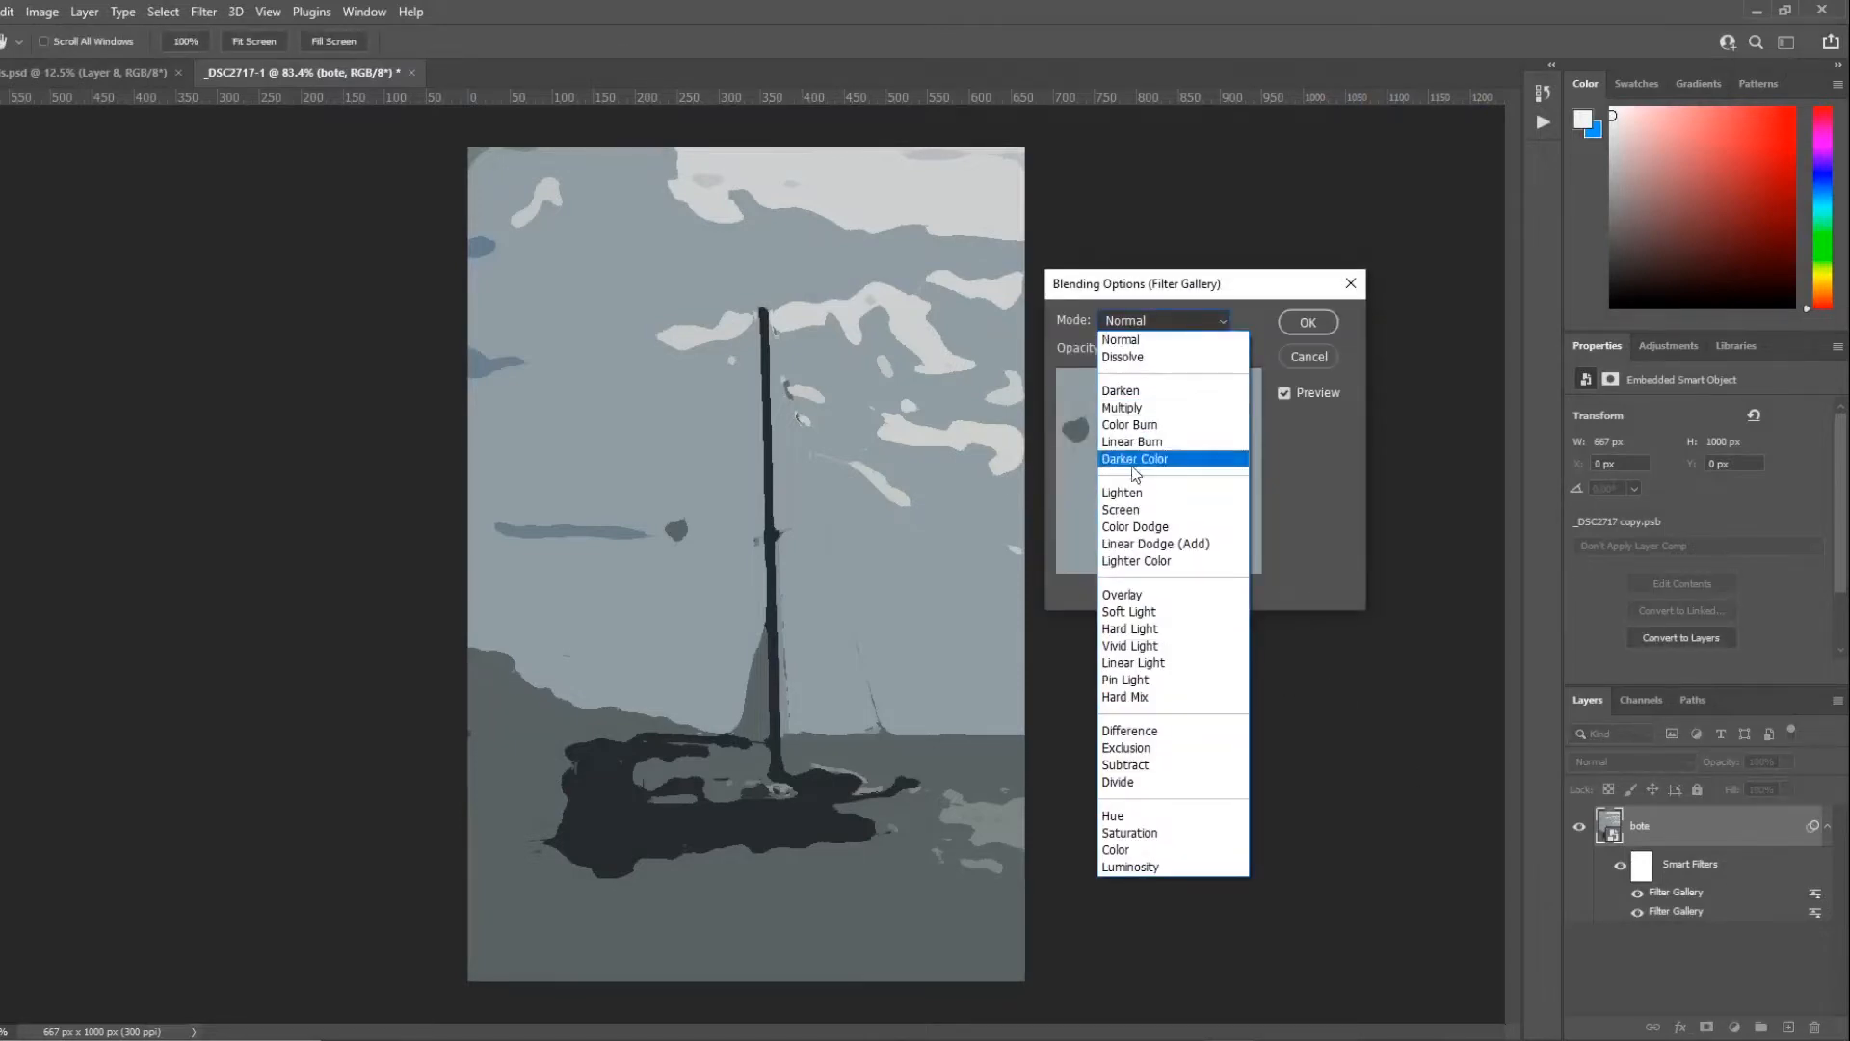
{"action": "left_click", "coordinate": [1129, 513]}
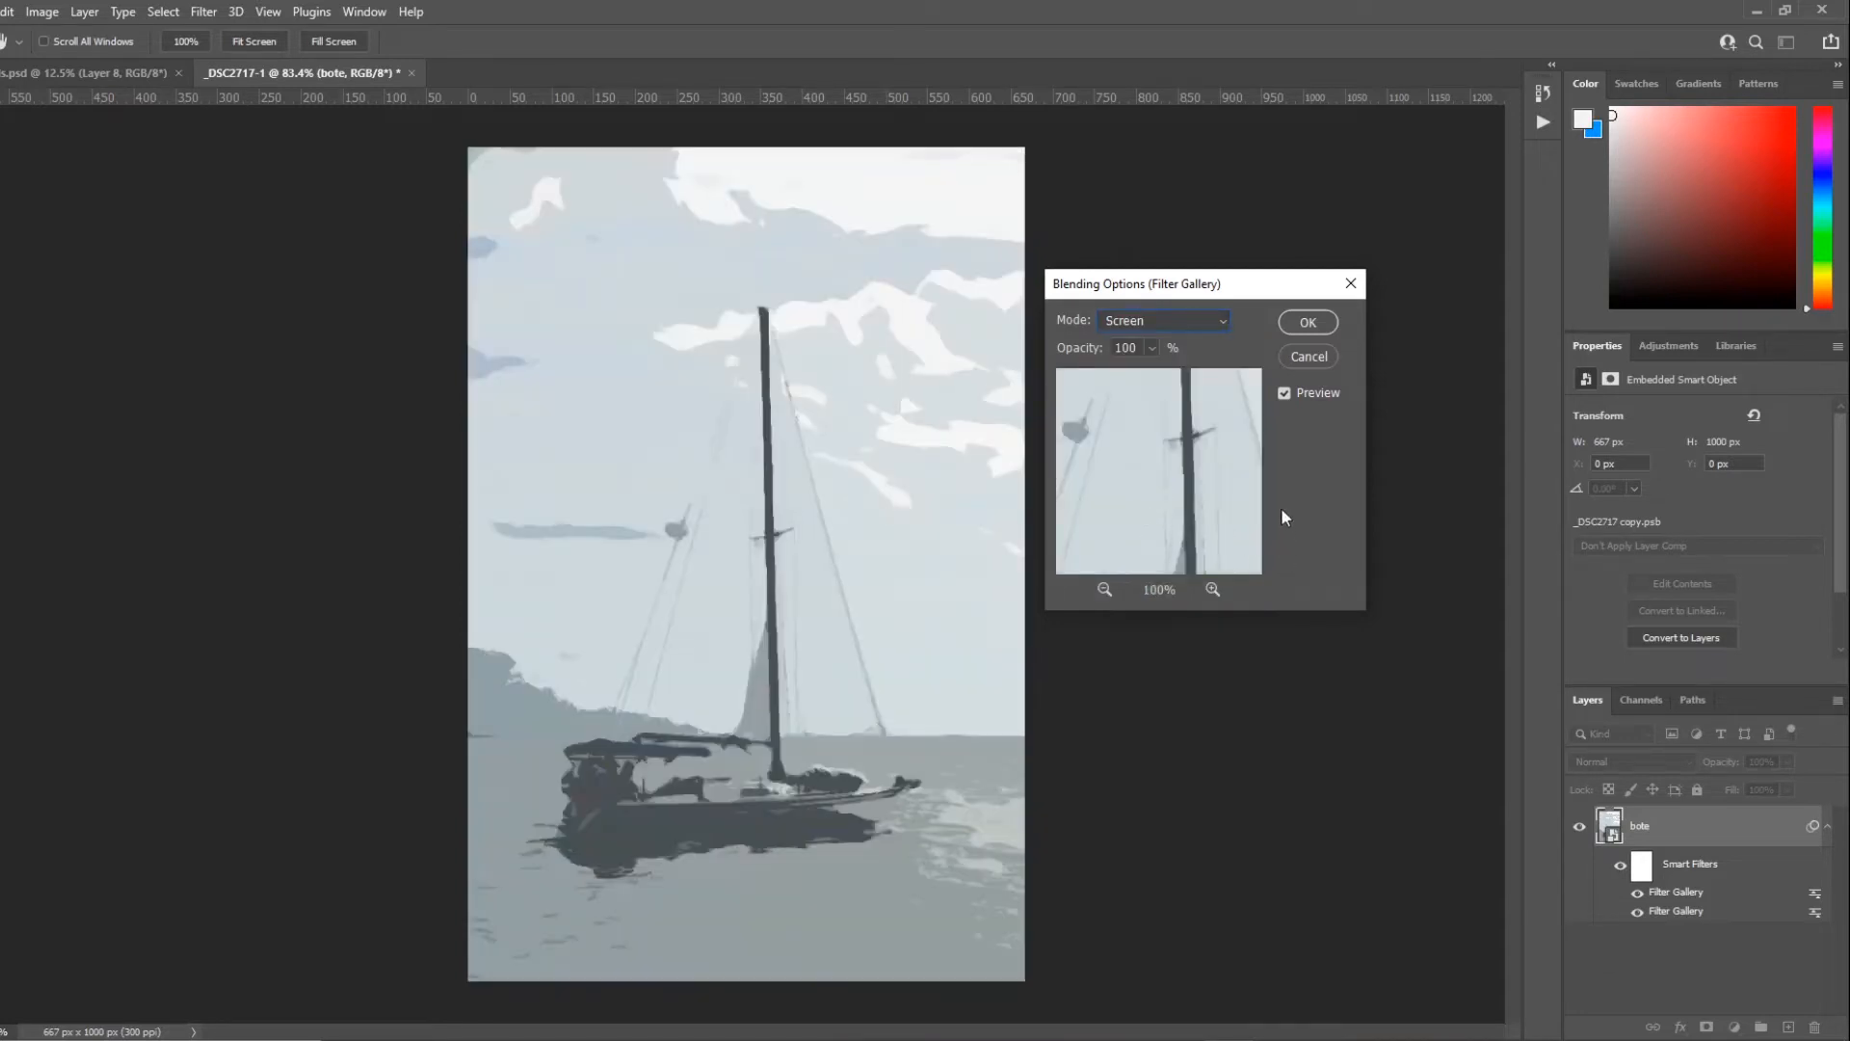
{"action": "left_click", "coordinate": [1318, 322]}
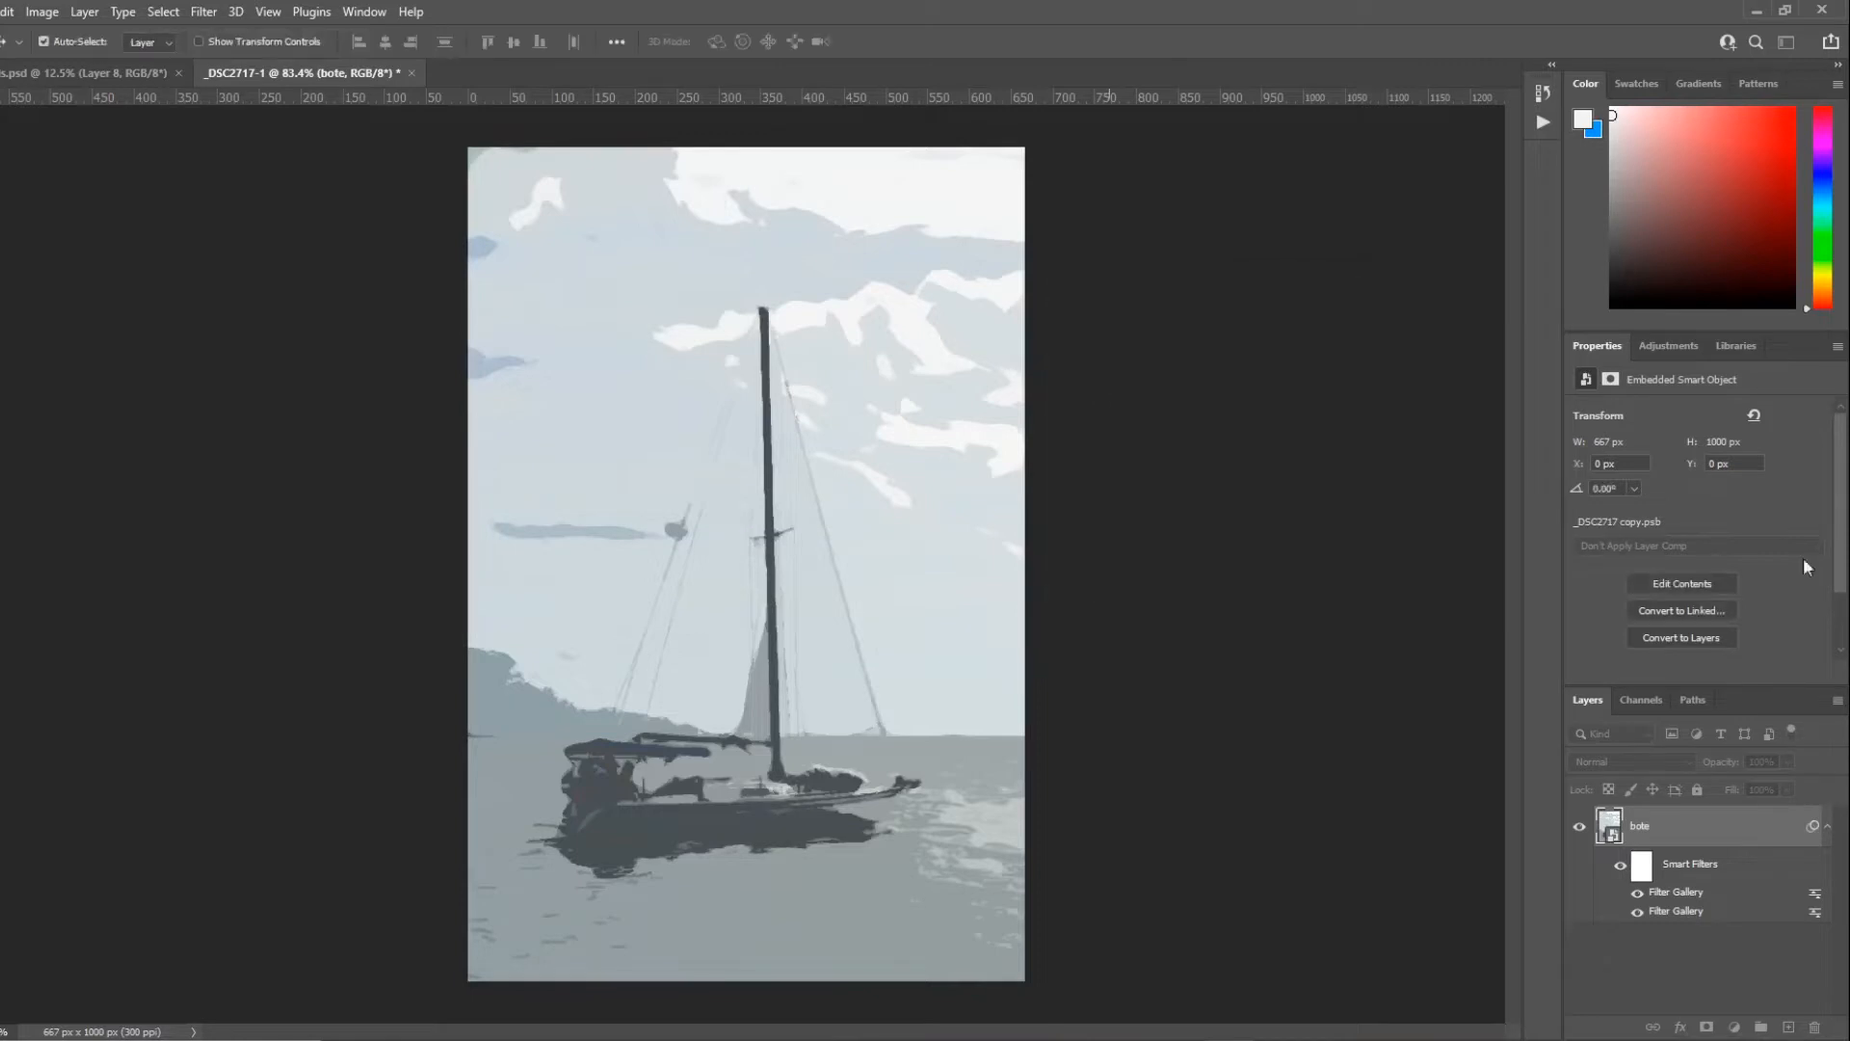
Step: Apply a Median noise filter with a radius of 12 pixels to the bote layer
{"action": "left_click", "coordinate": [203, 11]}
{"action": "mouse_move", "coordinate": [265, 332]}
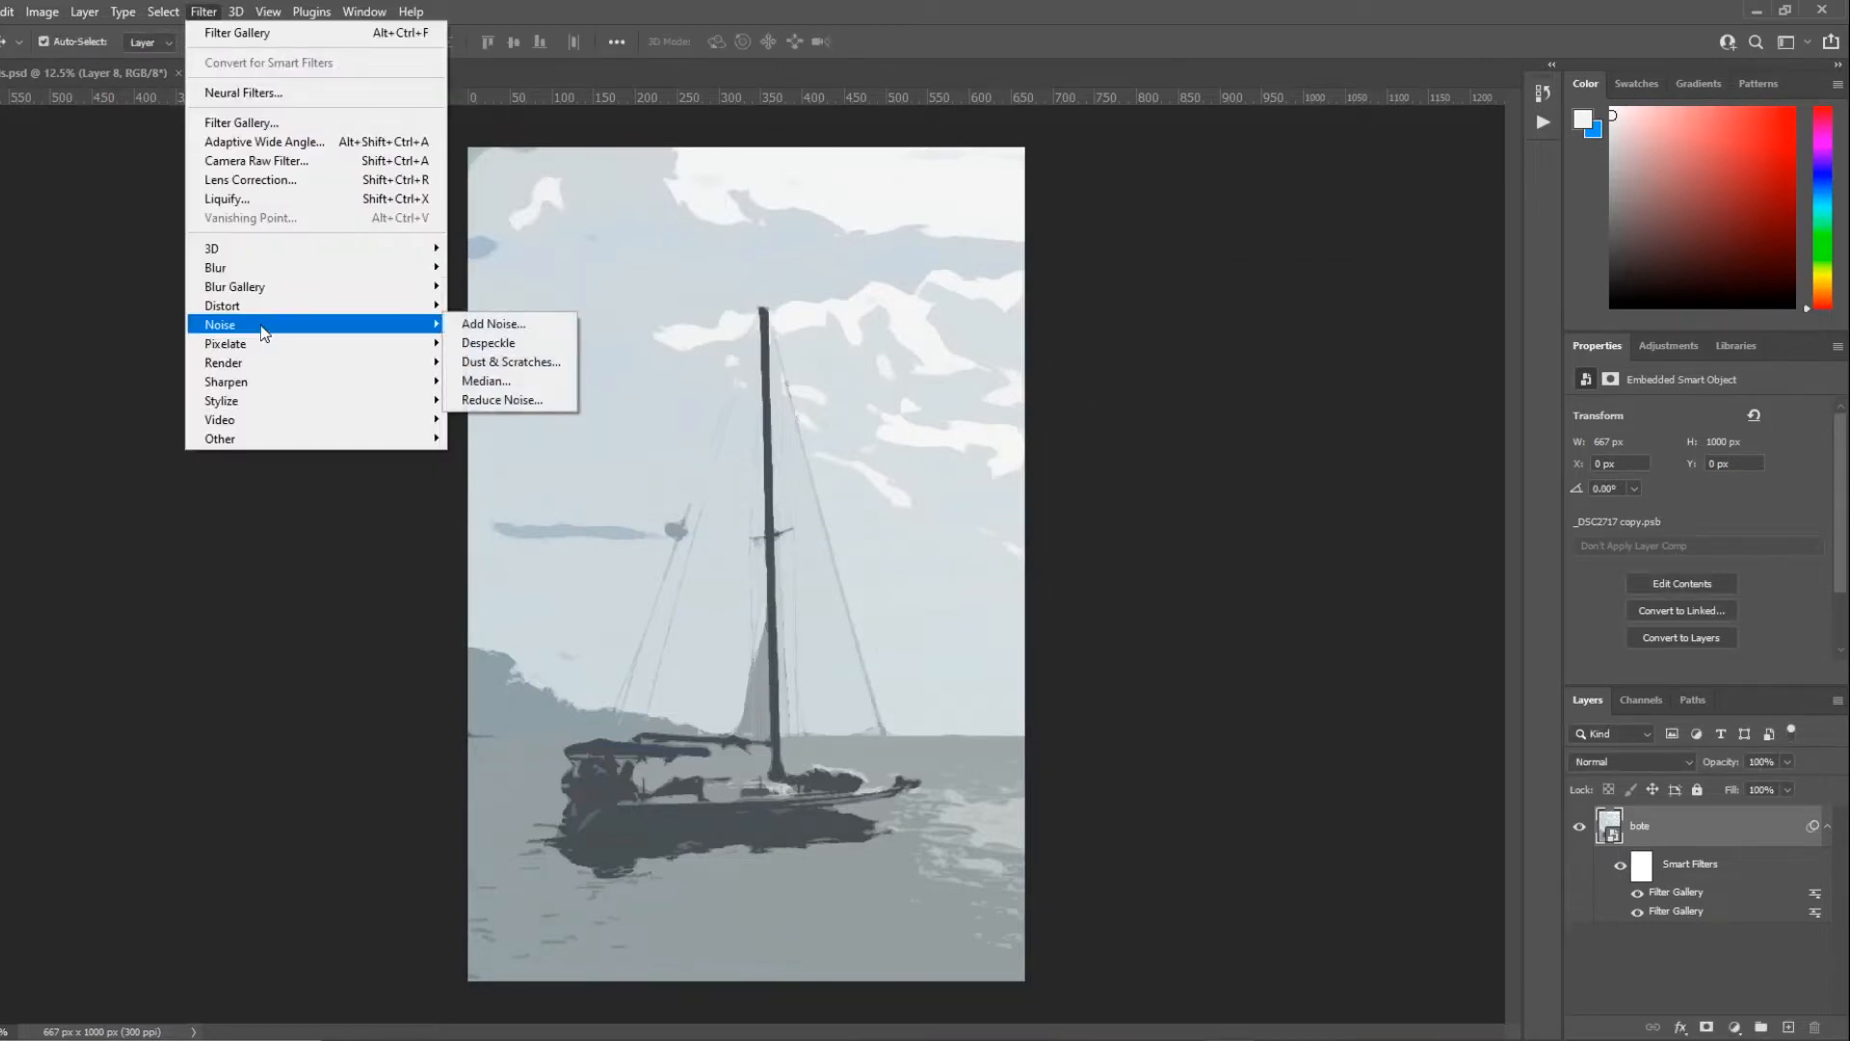
{"action": "left_click", "coordinate": [487, 385]}
{"action": "left_click_drag", "start_coordinate": [855, 227], "coordinate": [1261, 234]}
{"action": "type", "text": "12"}
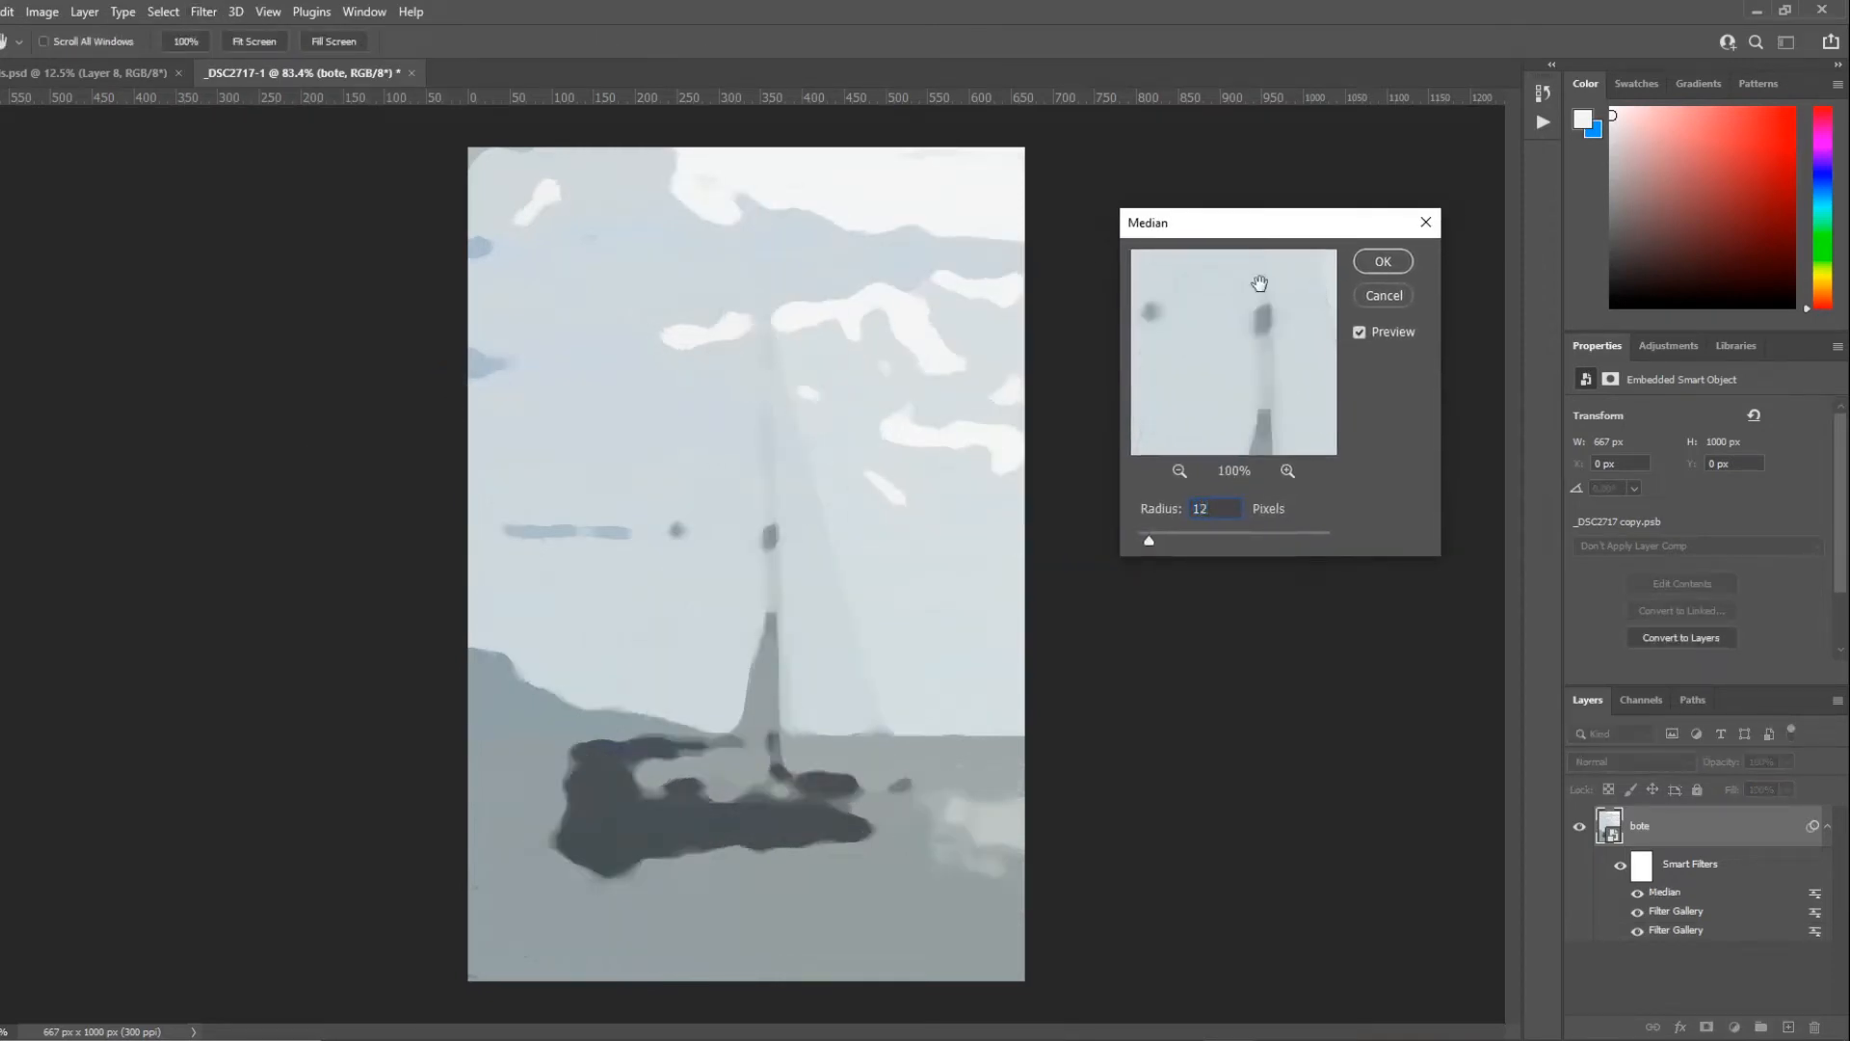
{"action": "left_click", "coordinate": [1388, 263]}
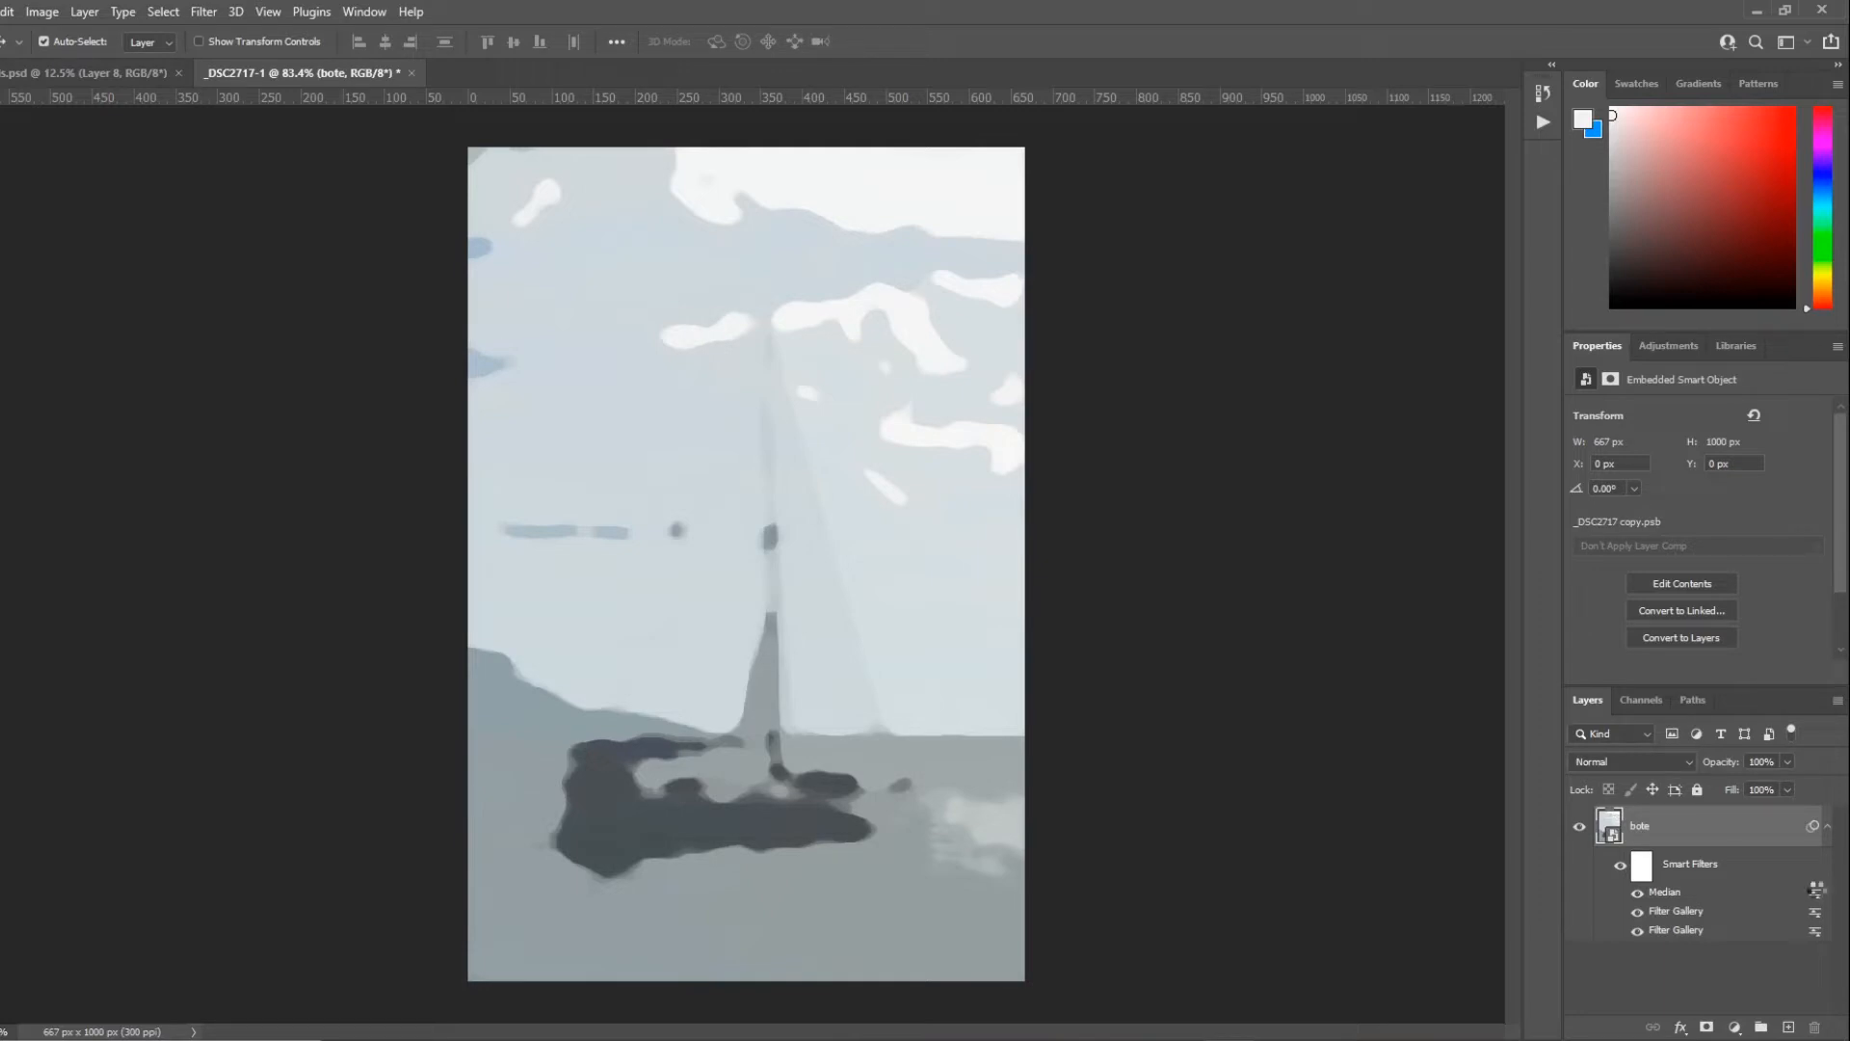
Step: Set the blend mode of the Median smart filter to Soft Light
{"action": "double_click", "coordinate": [1816, 894]}
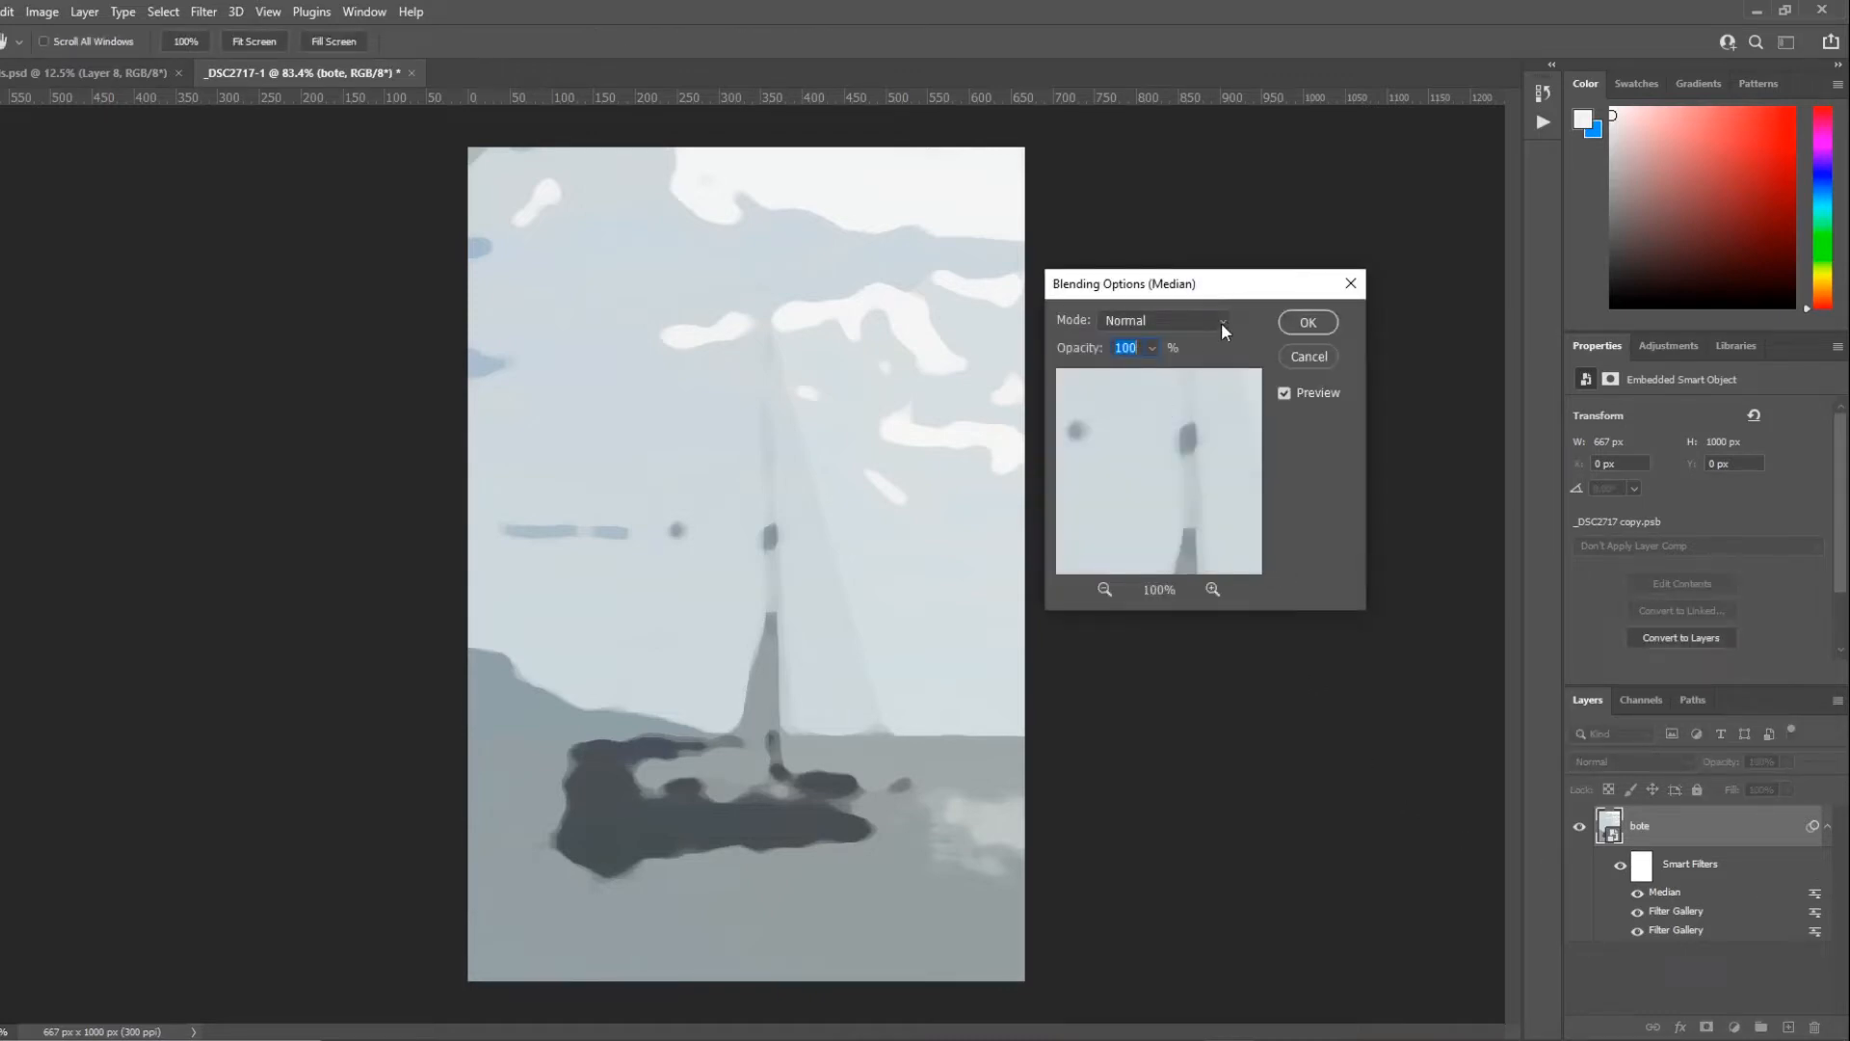
{"action": "left_click", "coordinate": [1221, 322]}
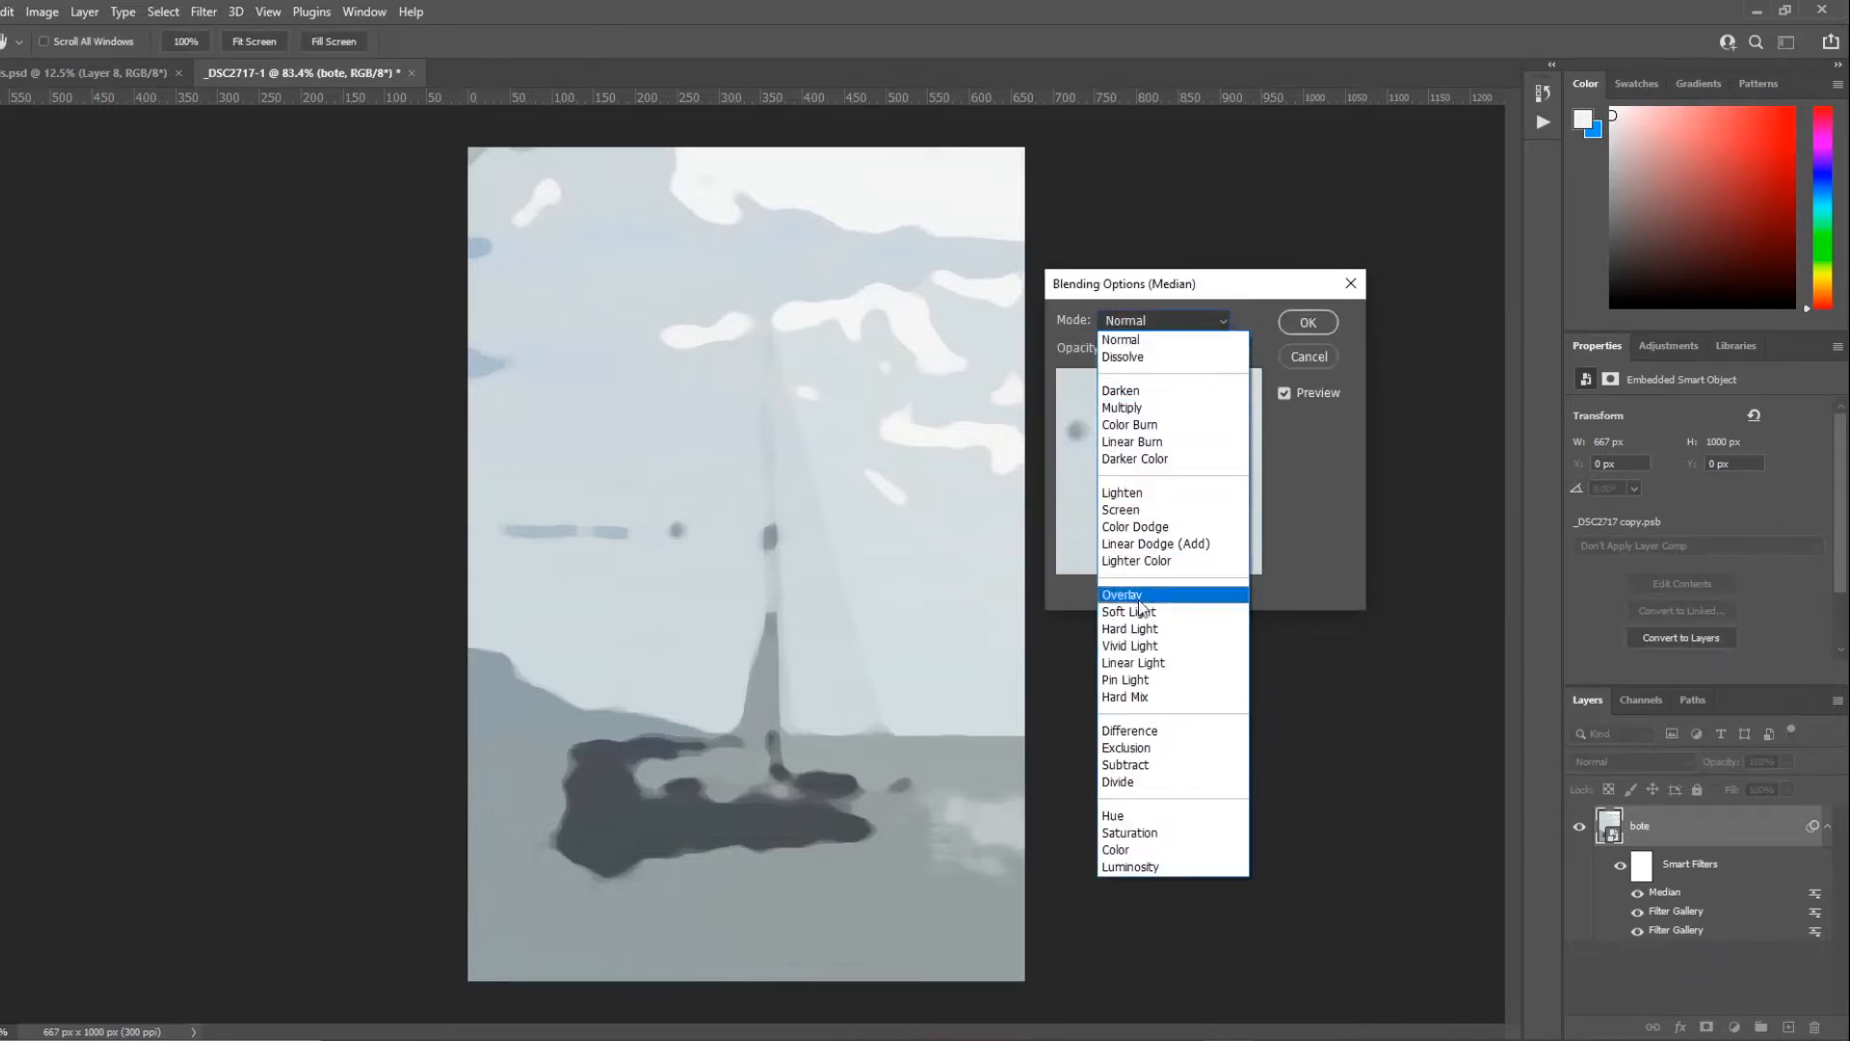
{"action": "left_click", "coordinate": [1137, 611]}
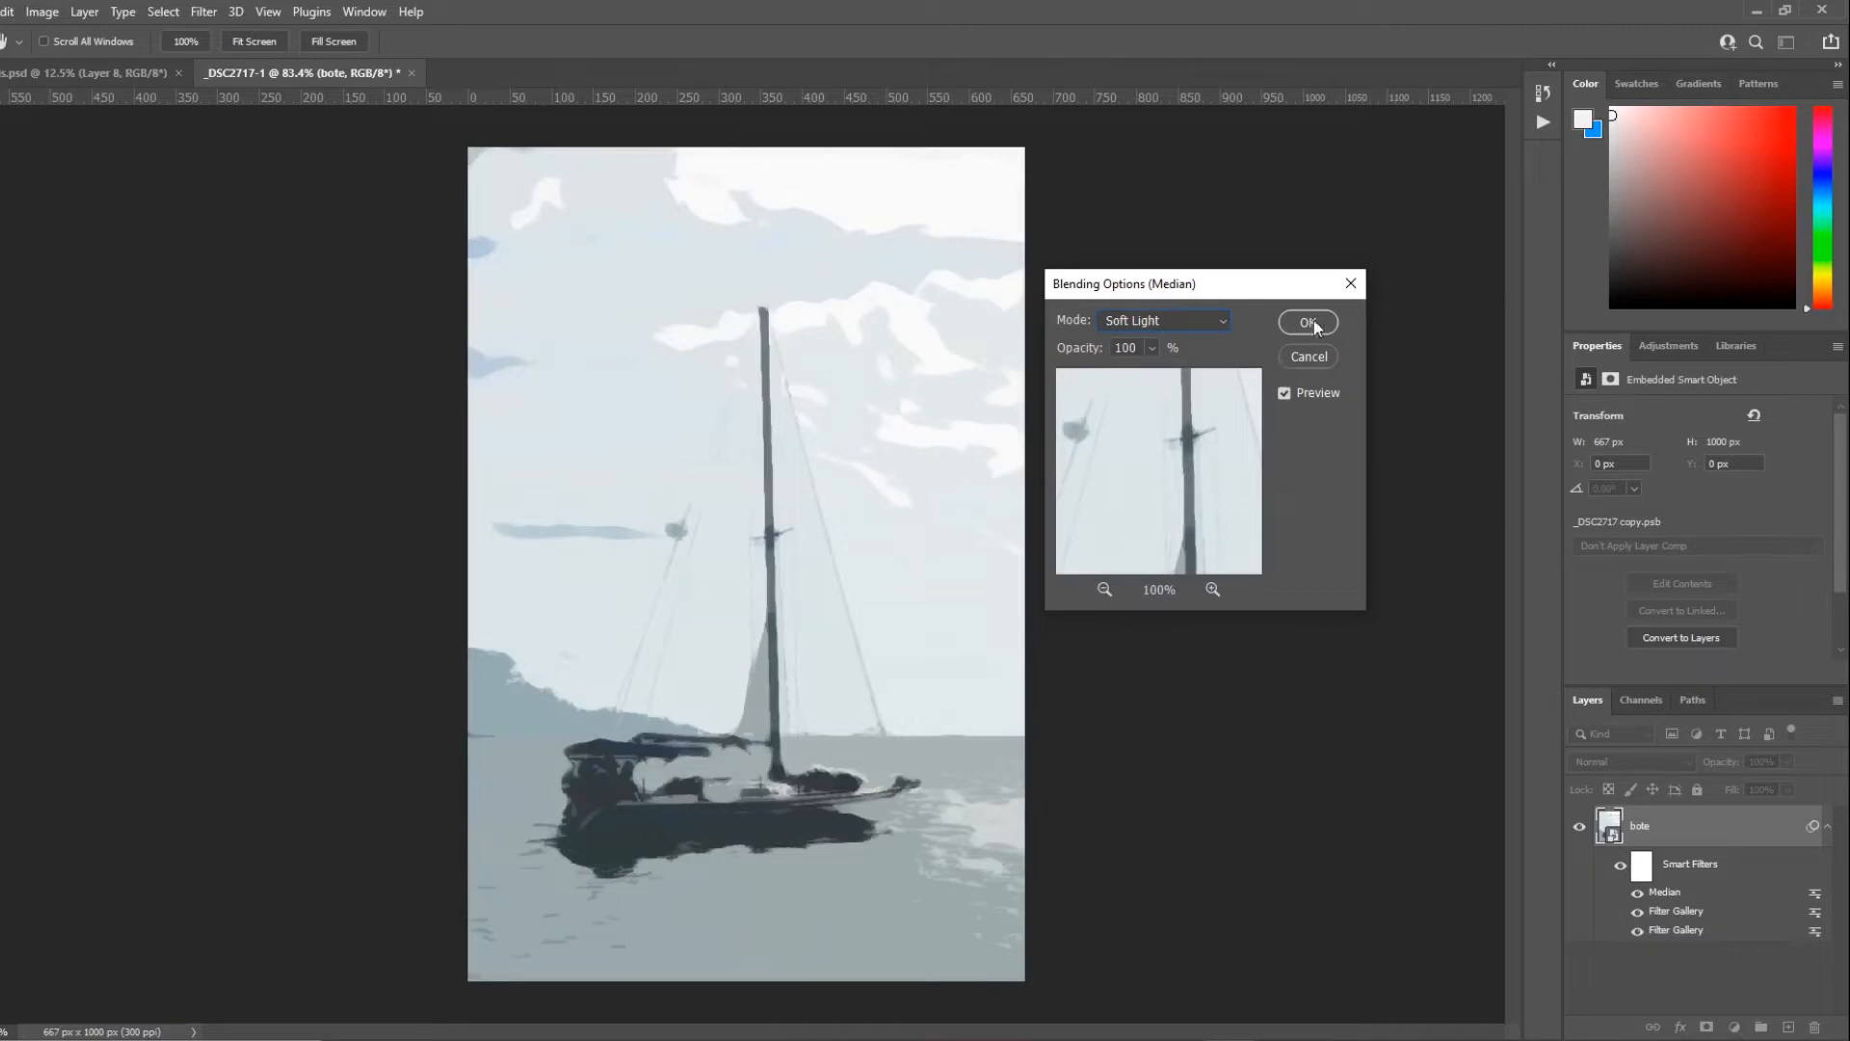
{"action": "left_click", "coordinate": [1307, 323]}
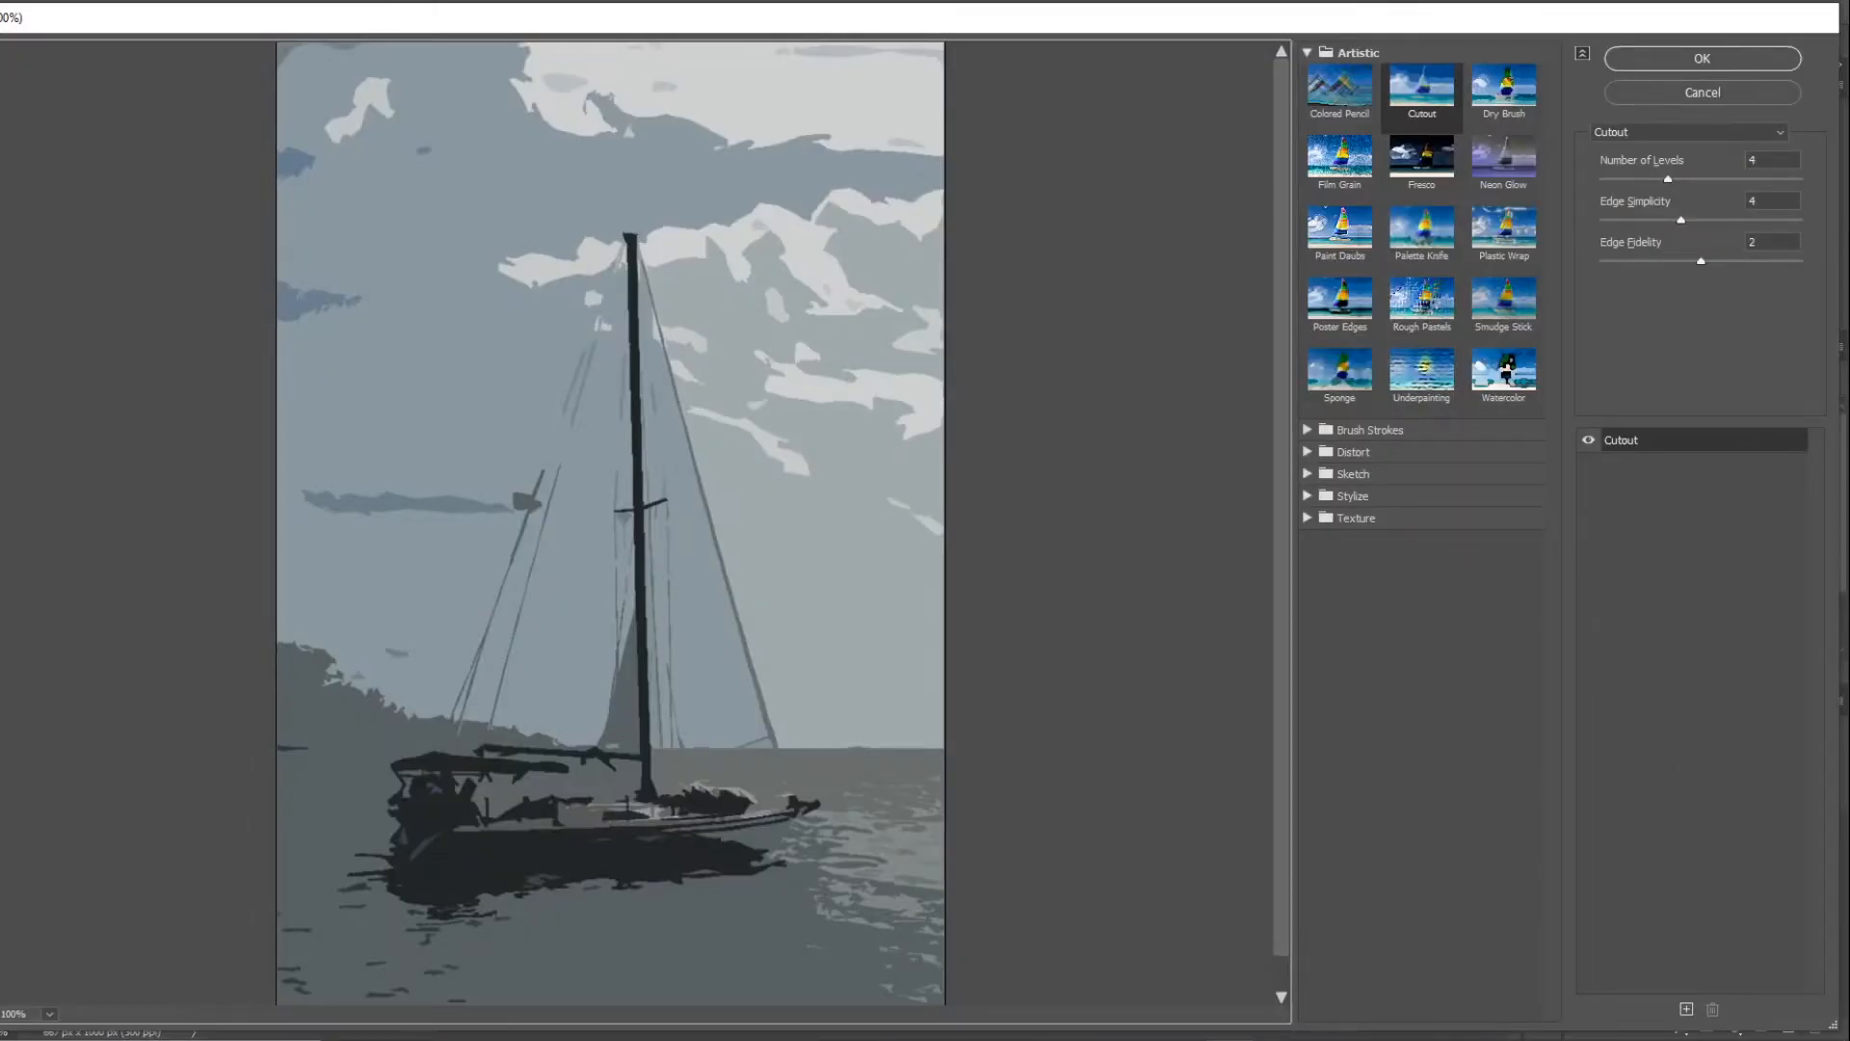
Step: Edit the first Cutout smart filter to 8 levels, Edge Simplicity 0 and the maximum Edge Fidelity
{"action": "key", "text": "Return"}
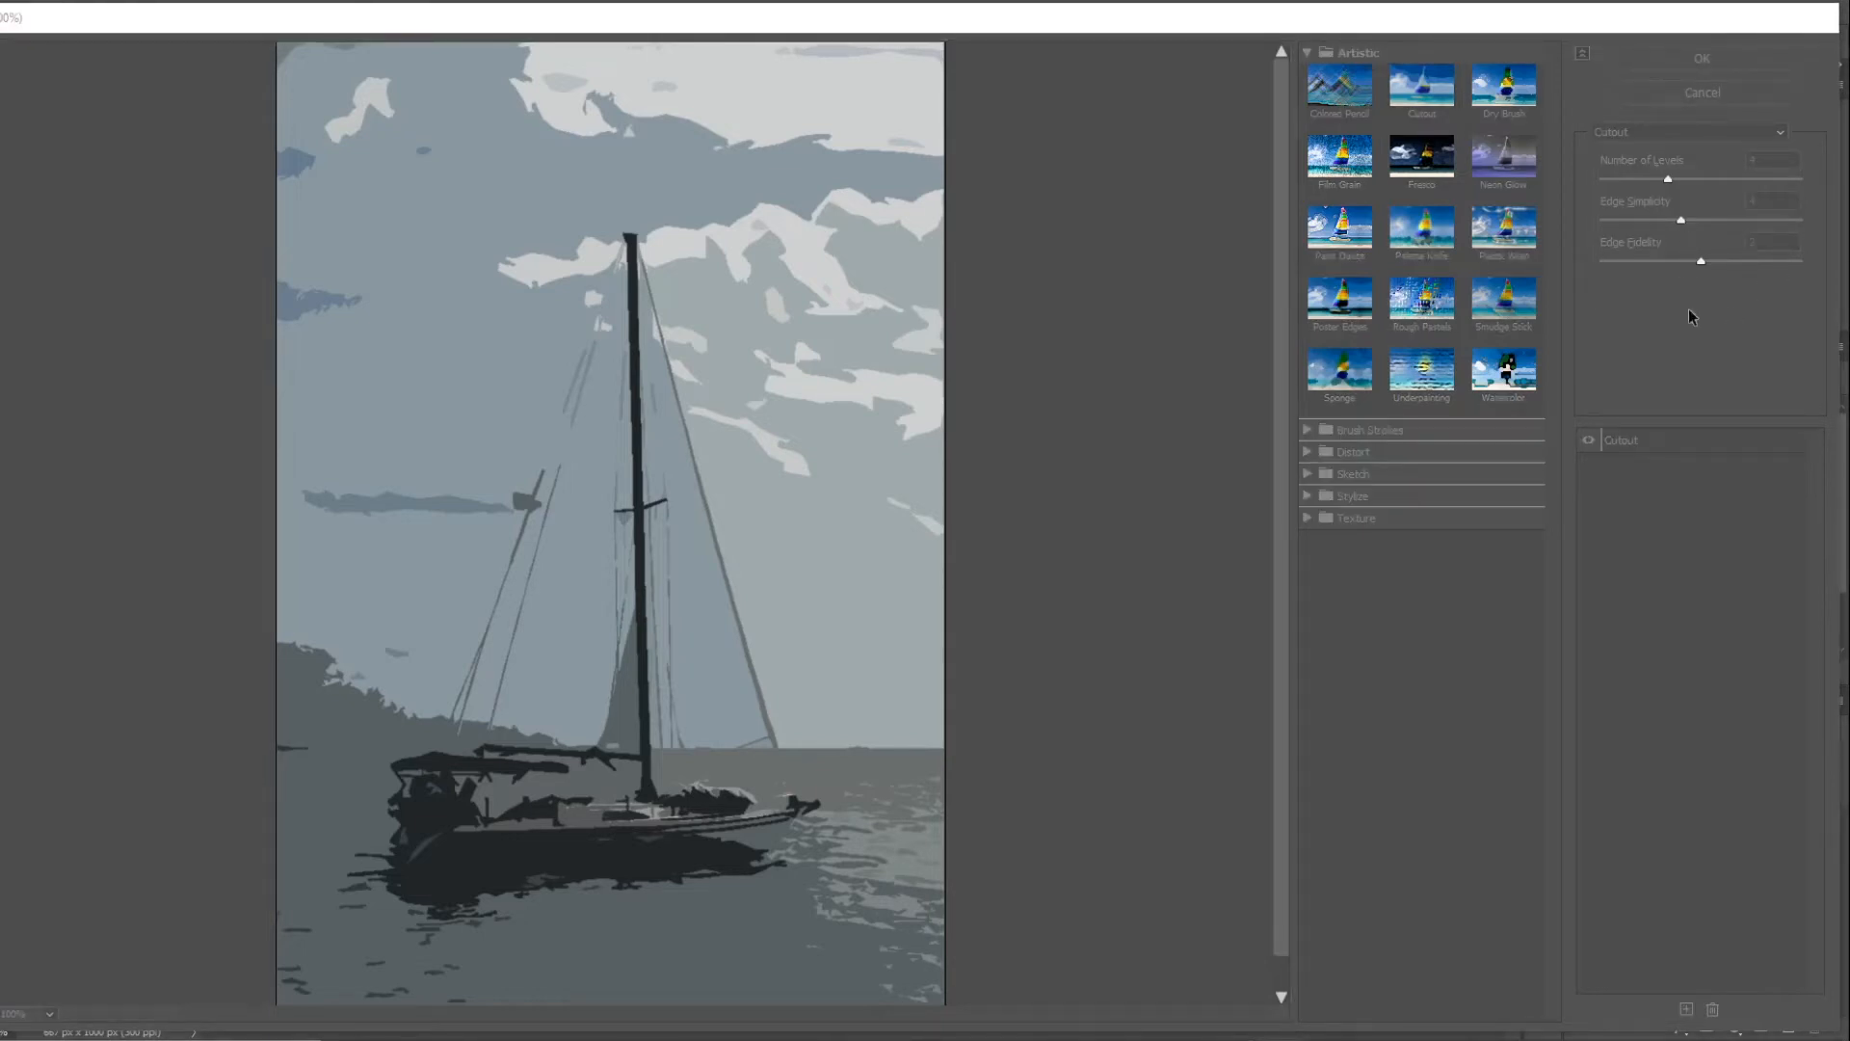
{"action": "left_click", "coordinate": [1667, 181]}
{"action": "left_click_drag", "start_coordinate": [1687, 179], "coordinate": [1810, 175]}
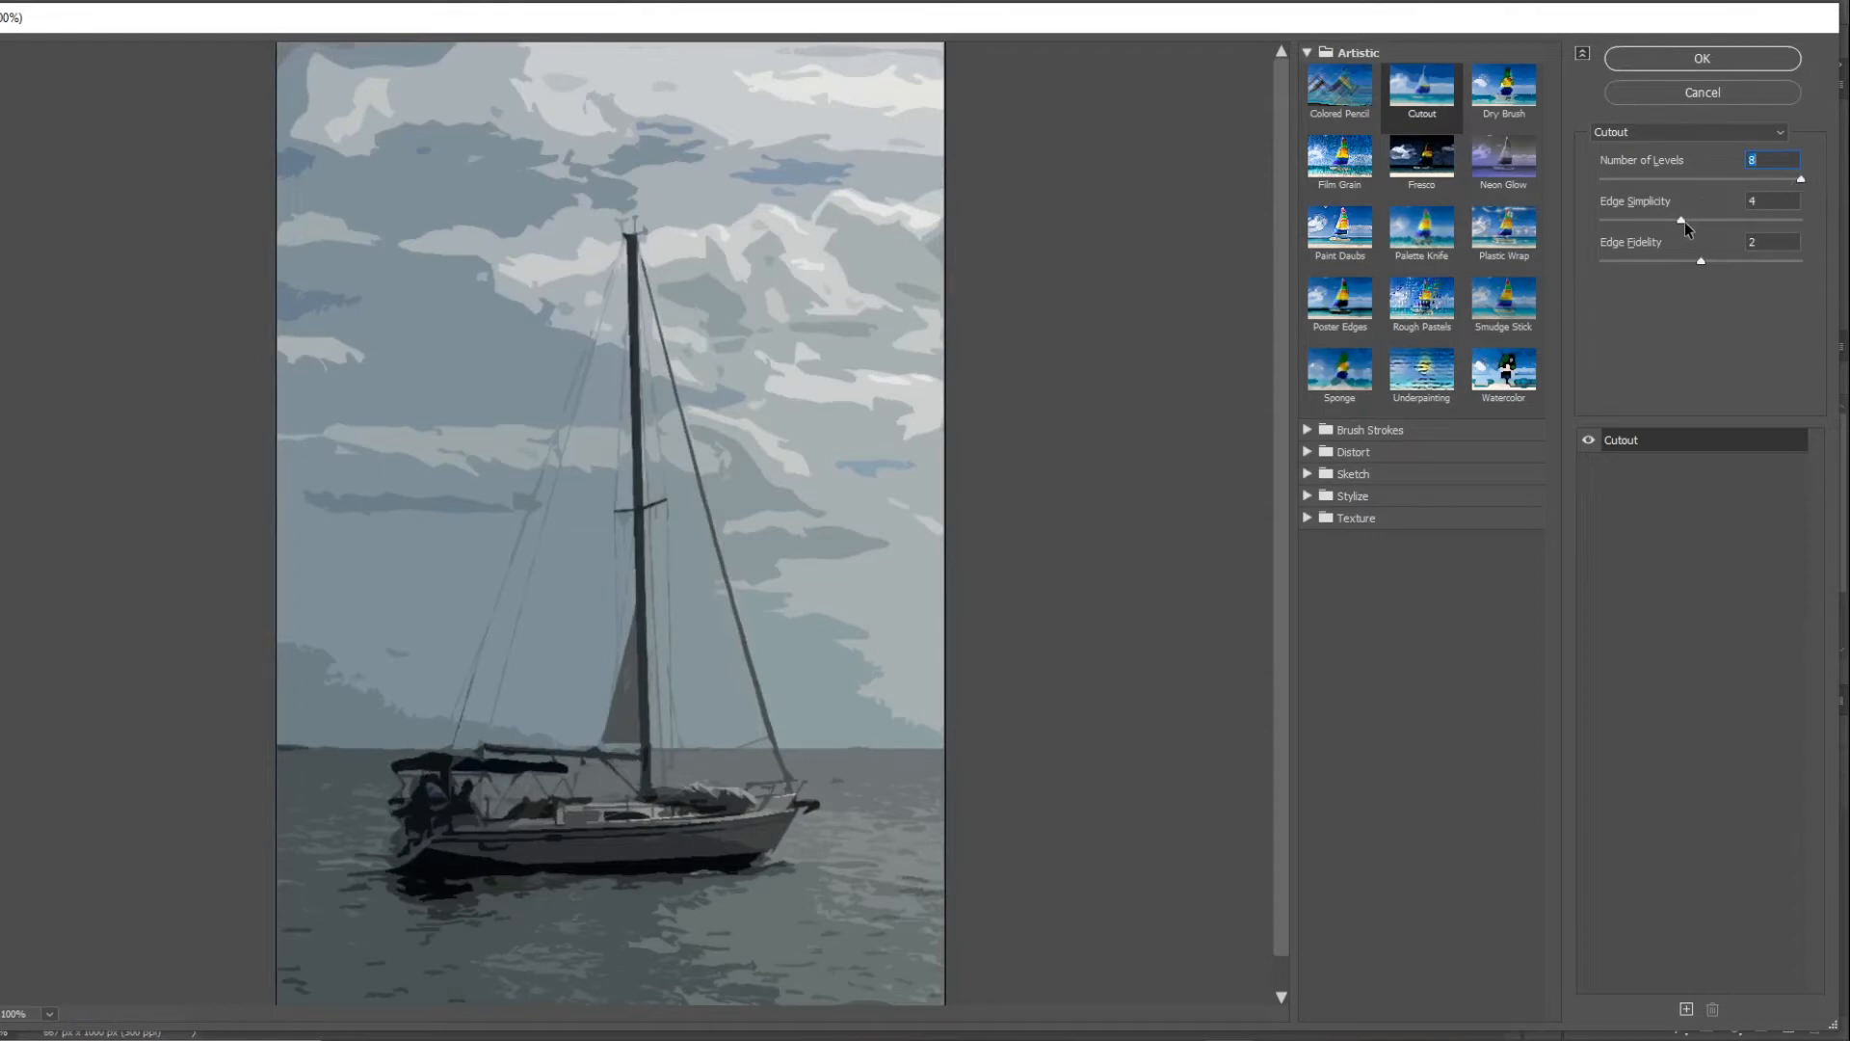
{"action": "left_click_drag", "start_coordinate": [1684, 221], "coordinate": [1561, 235]}
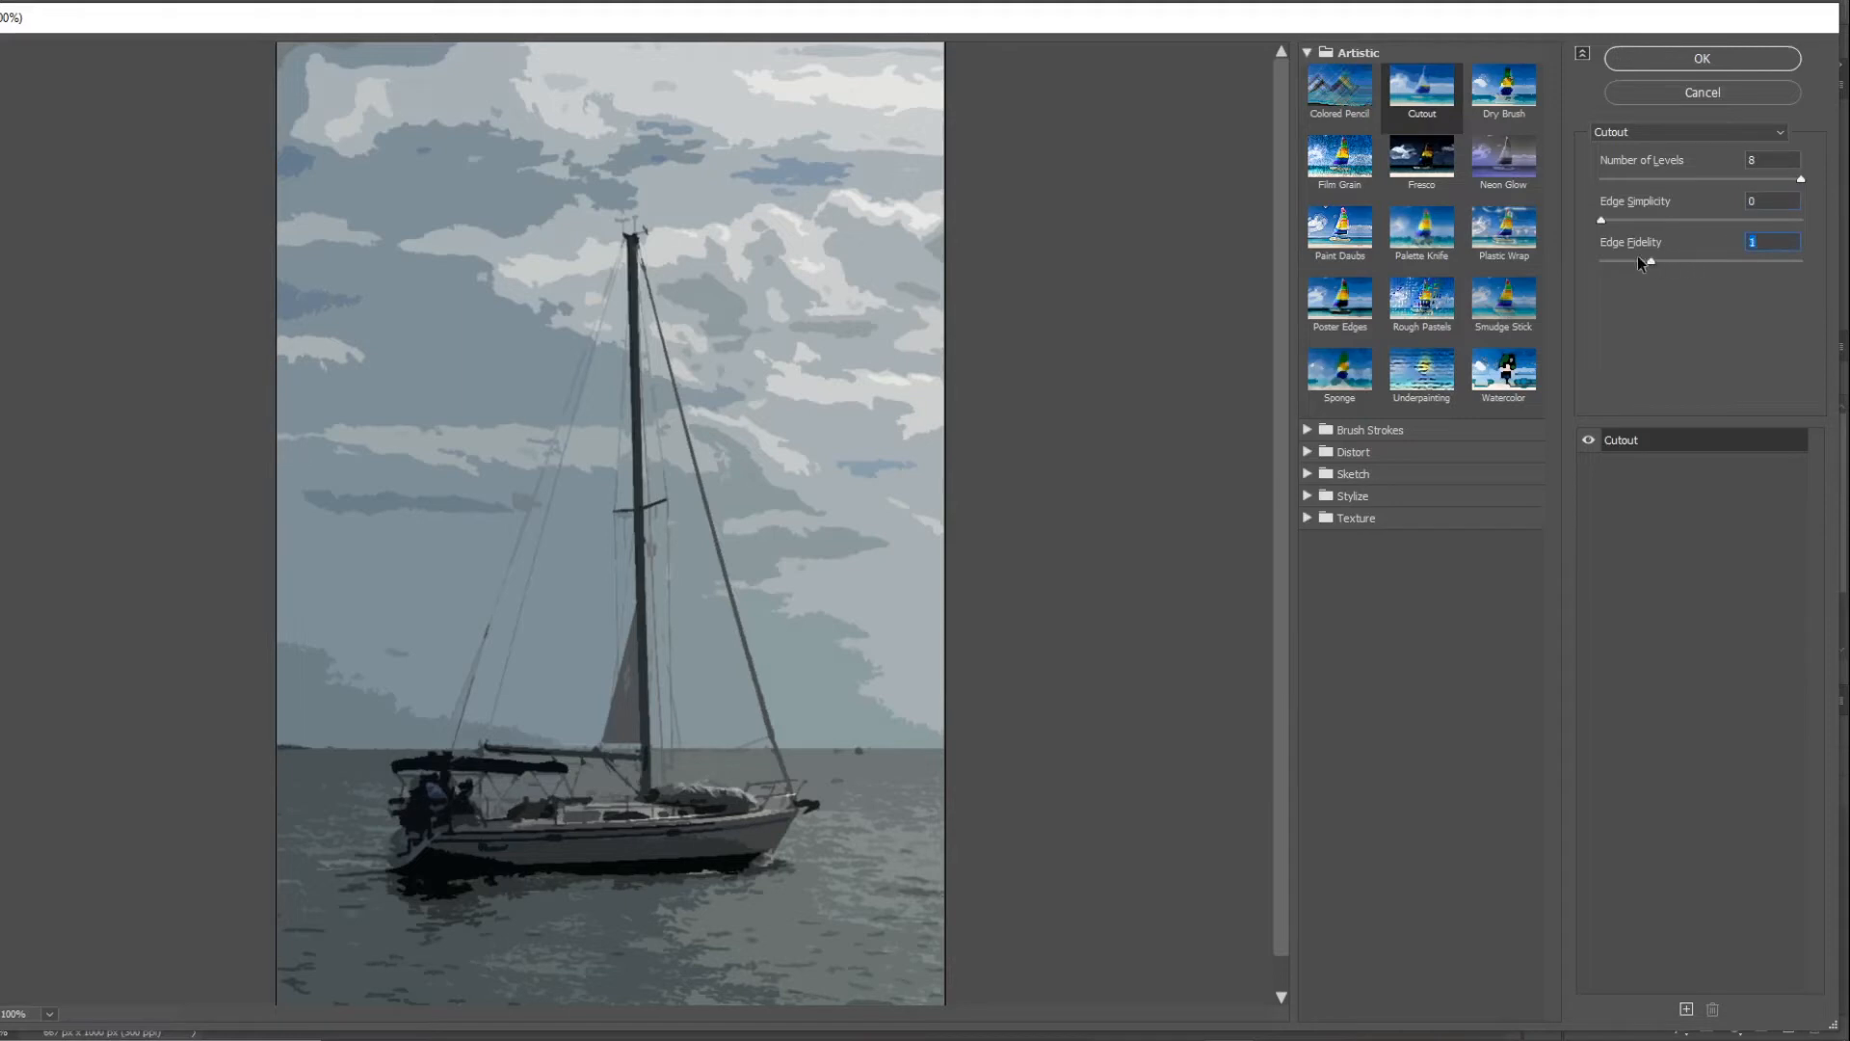
{"action": "left_click_drag", "start_coordinate": [1638, 258], "coordinate": [1826, 268]}
{"action": "left_click", "coordinate": [1702, 59]}
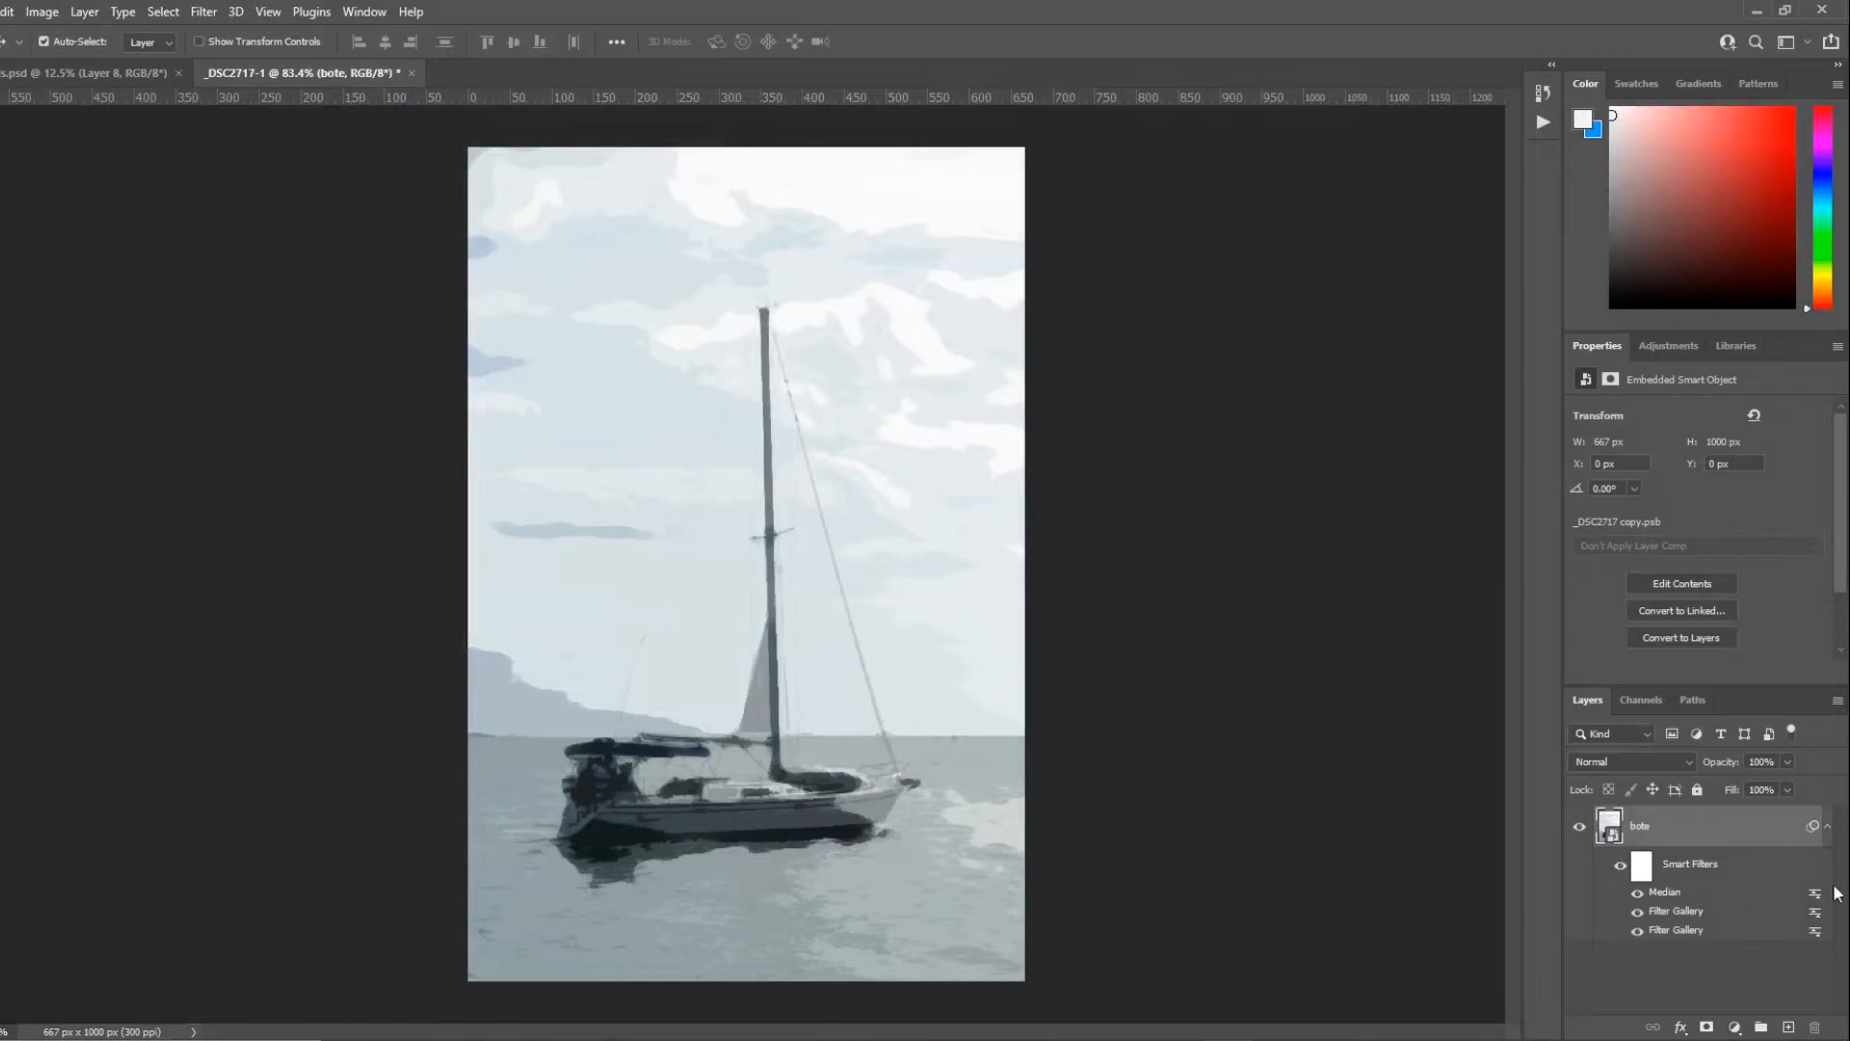
Step: Reopen the upper Filter Gallery smart filter and review its Cutout and Dry Brush settings
{"action": "double_click", "coordinate": [1671, 911]}
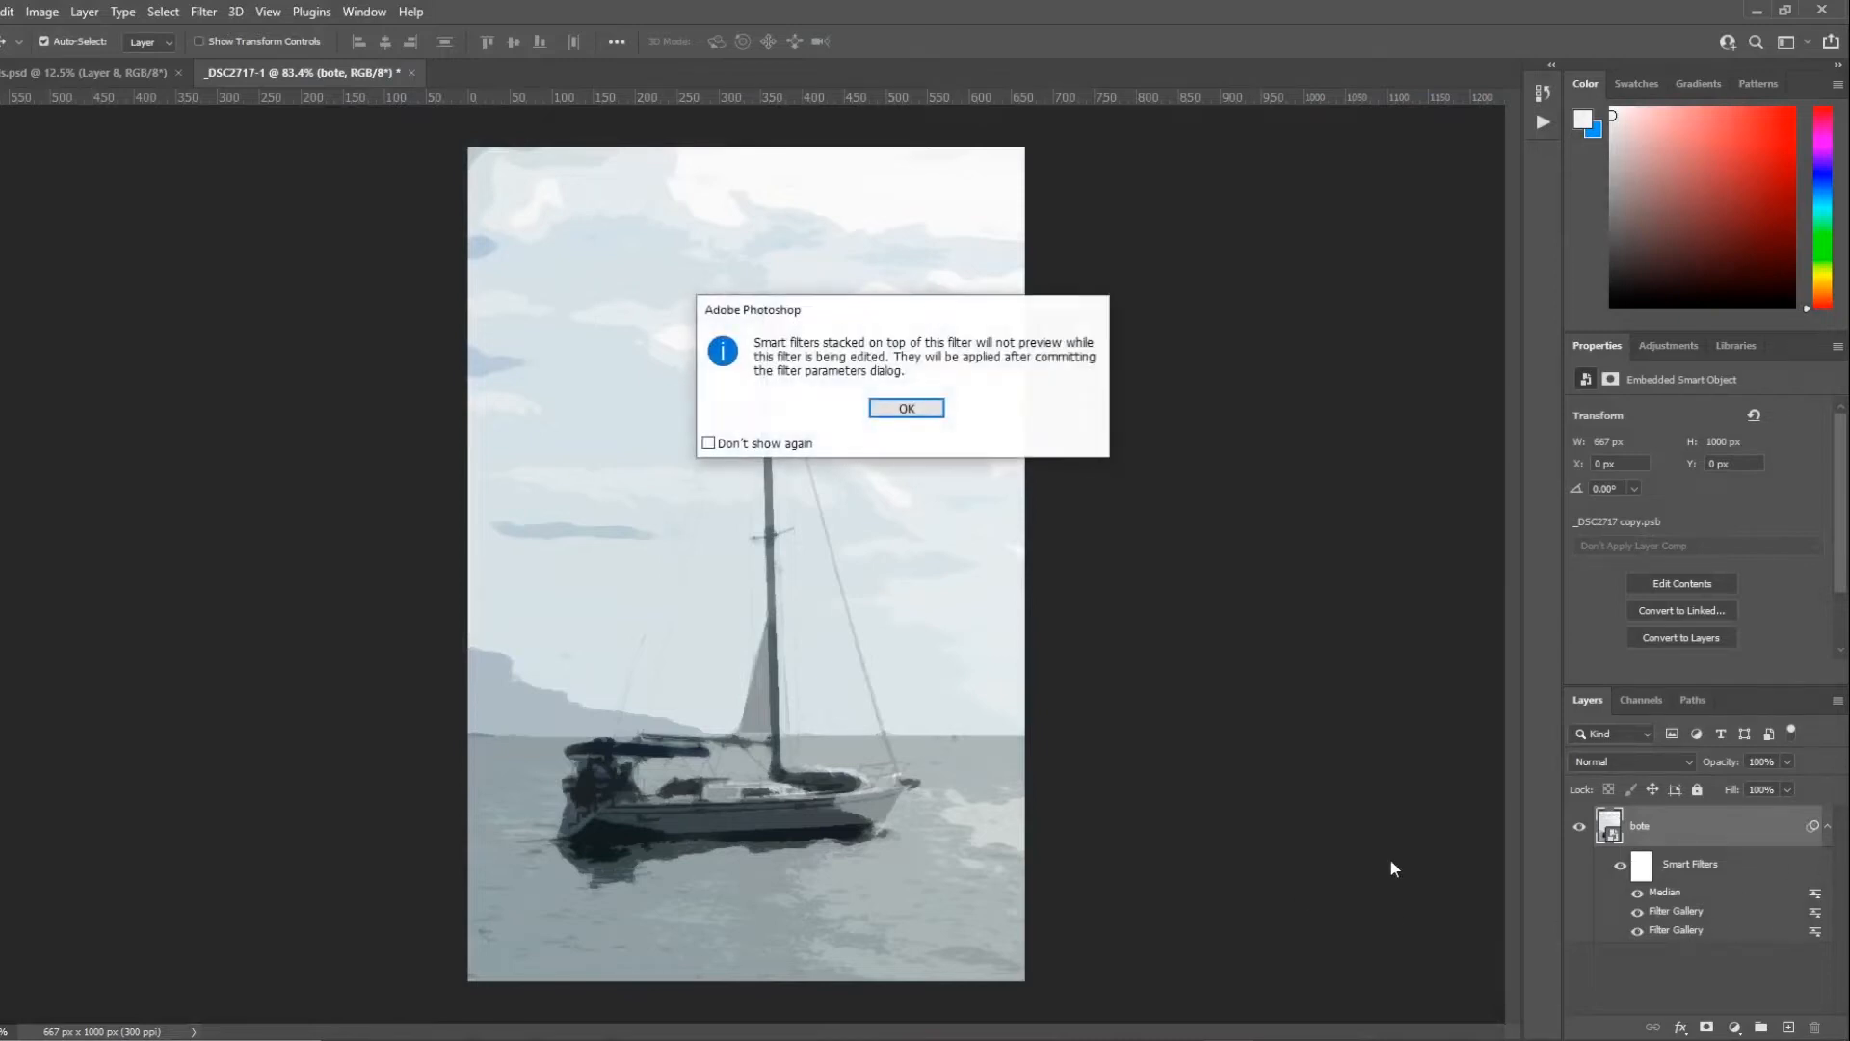
{"action": "left_click", "coordinate": [916, 407]}
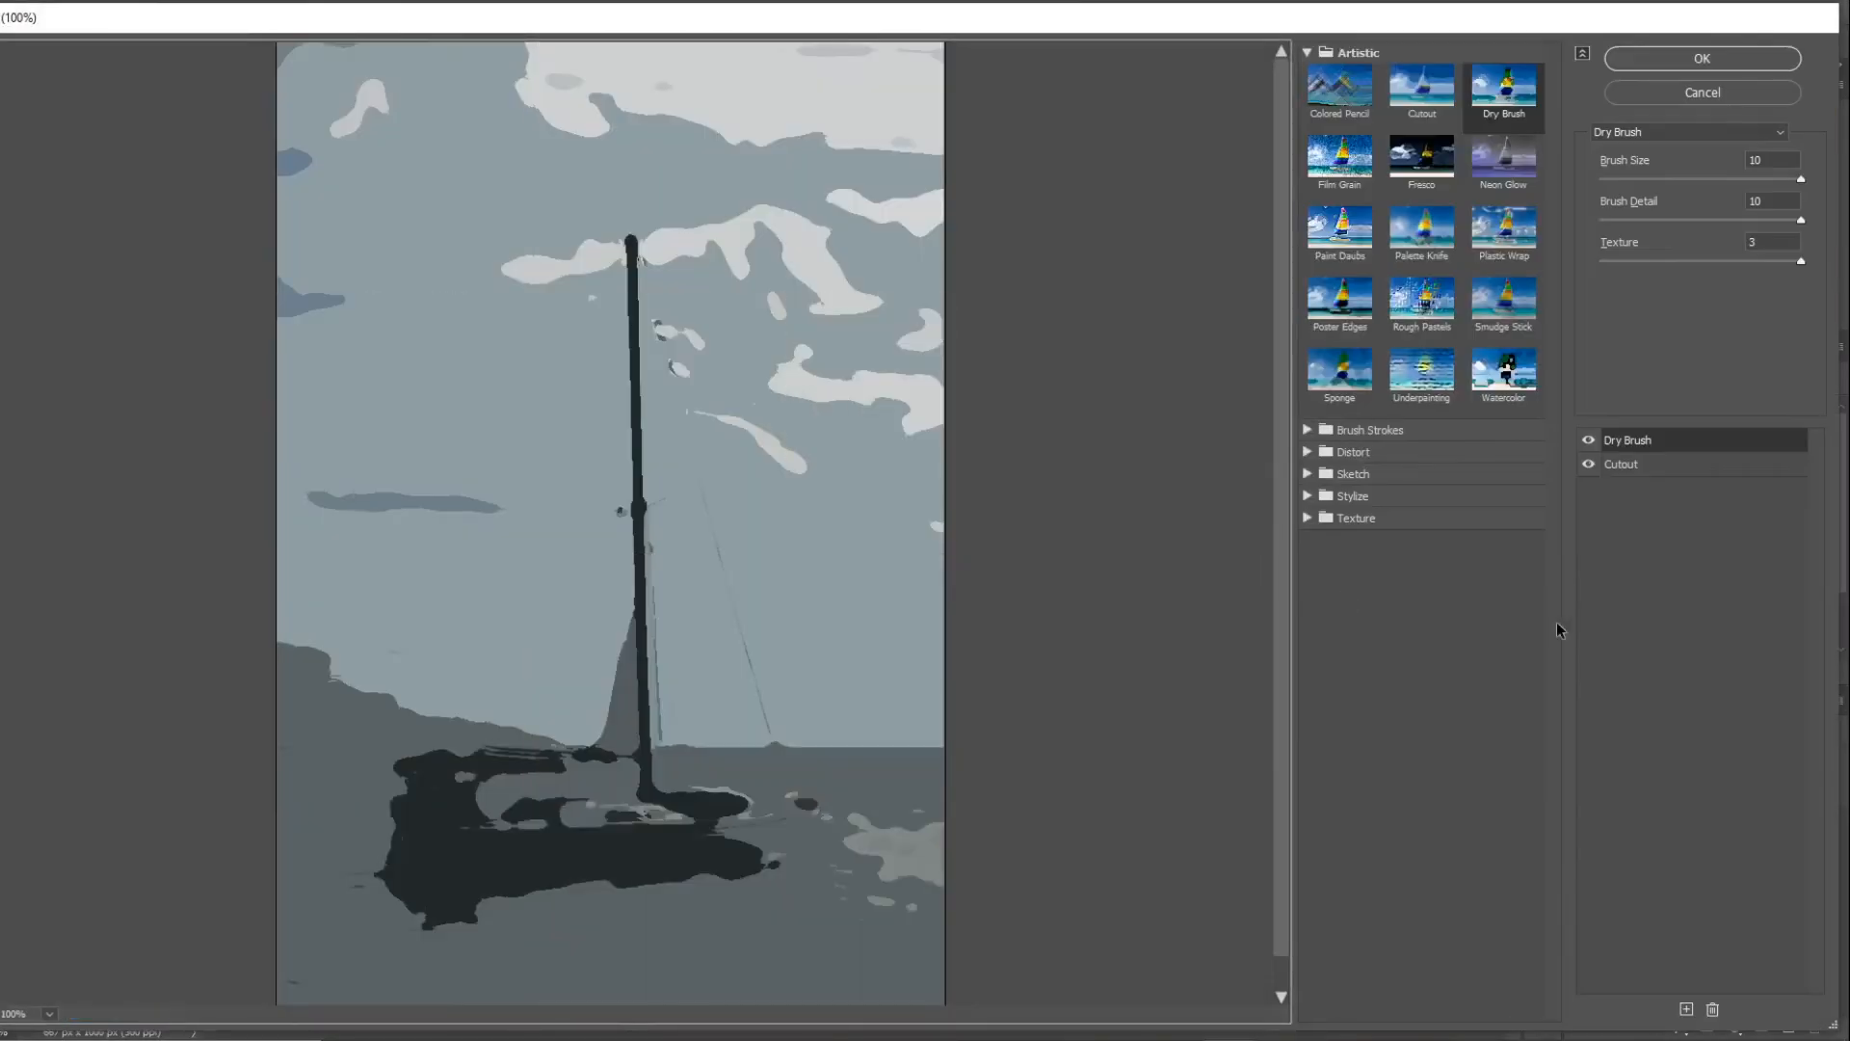
{"action": "left_click", "coordinate": [1644, 464]}
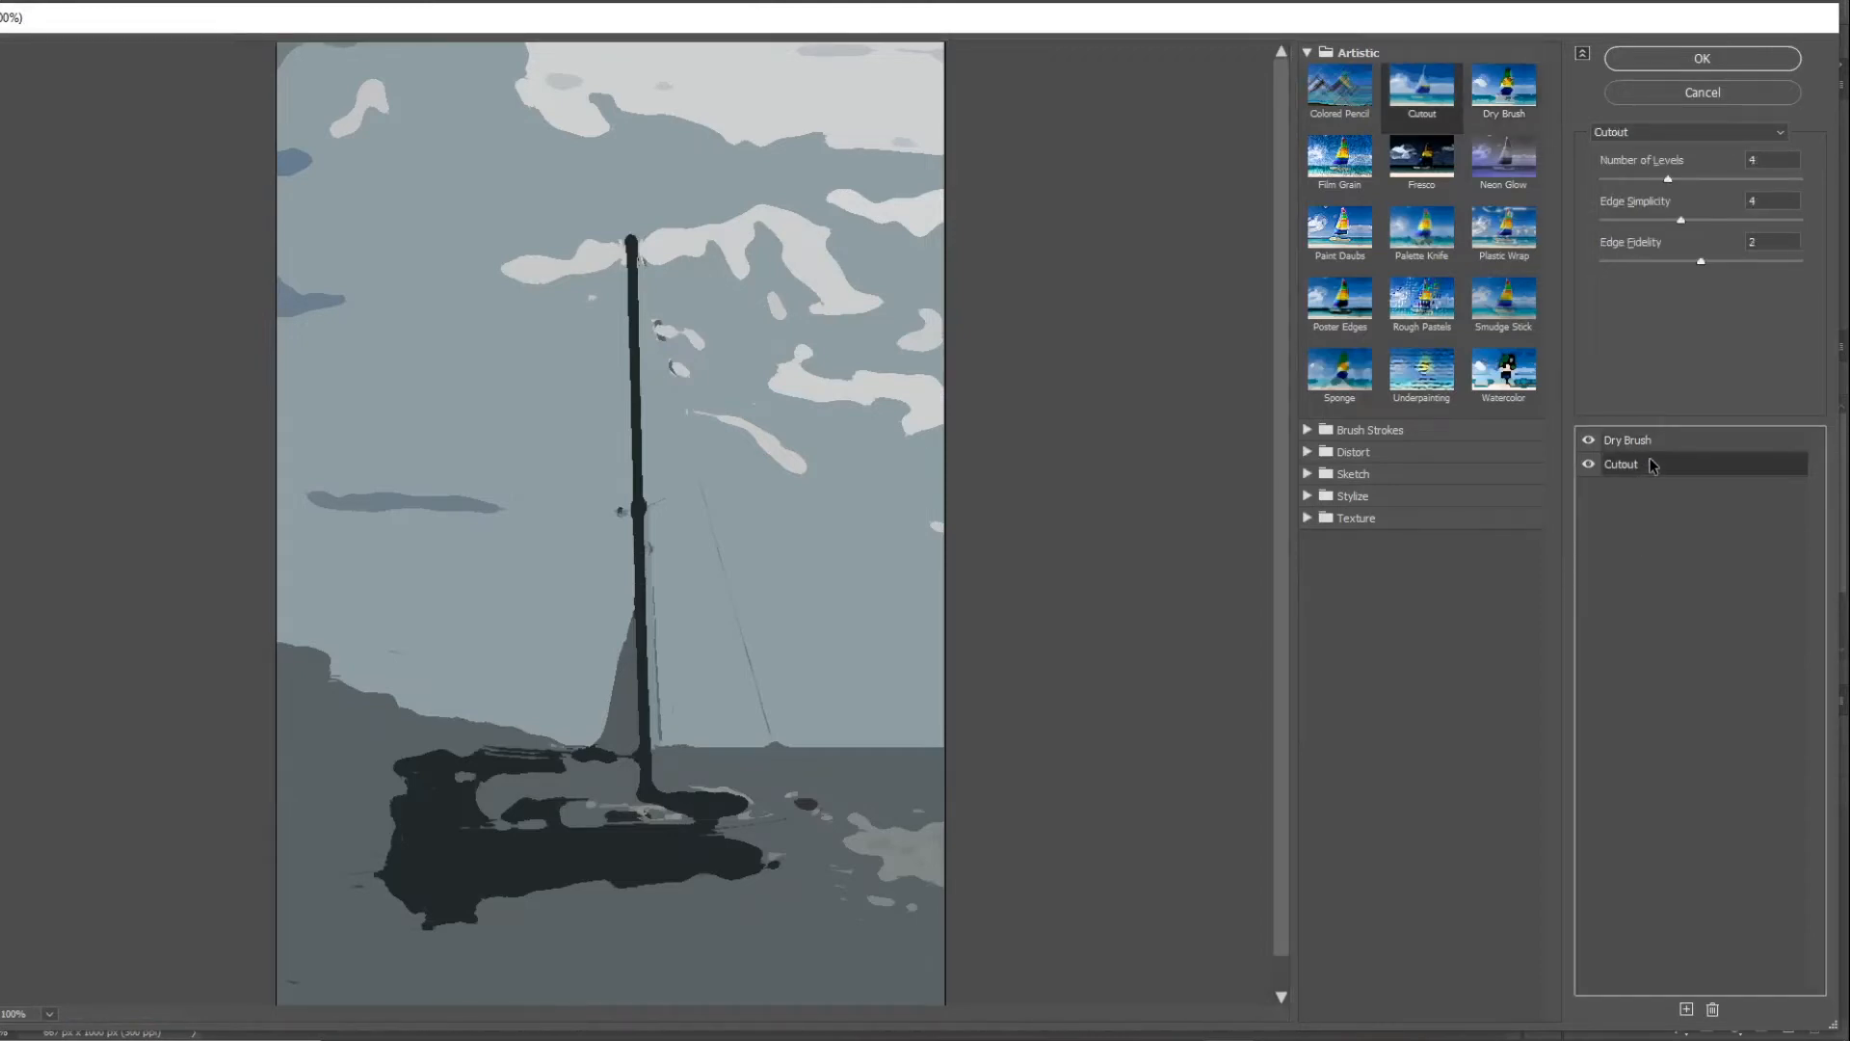
{"action": "left_click", "coordinate": [1658, 443]}
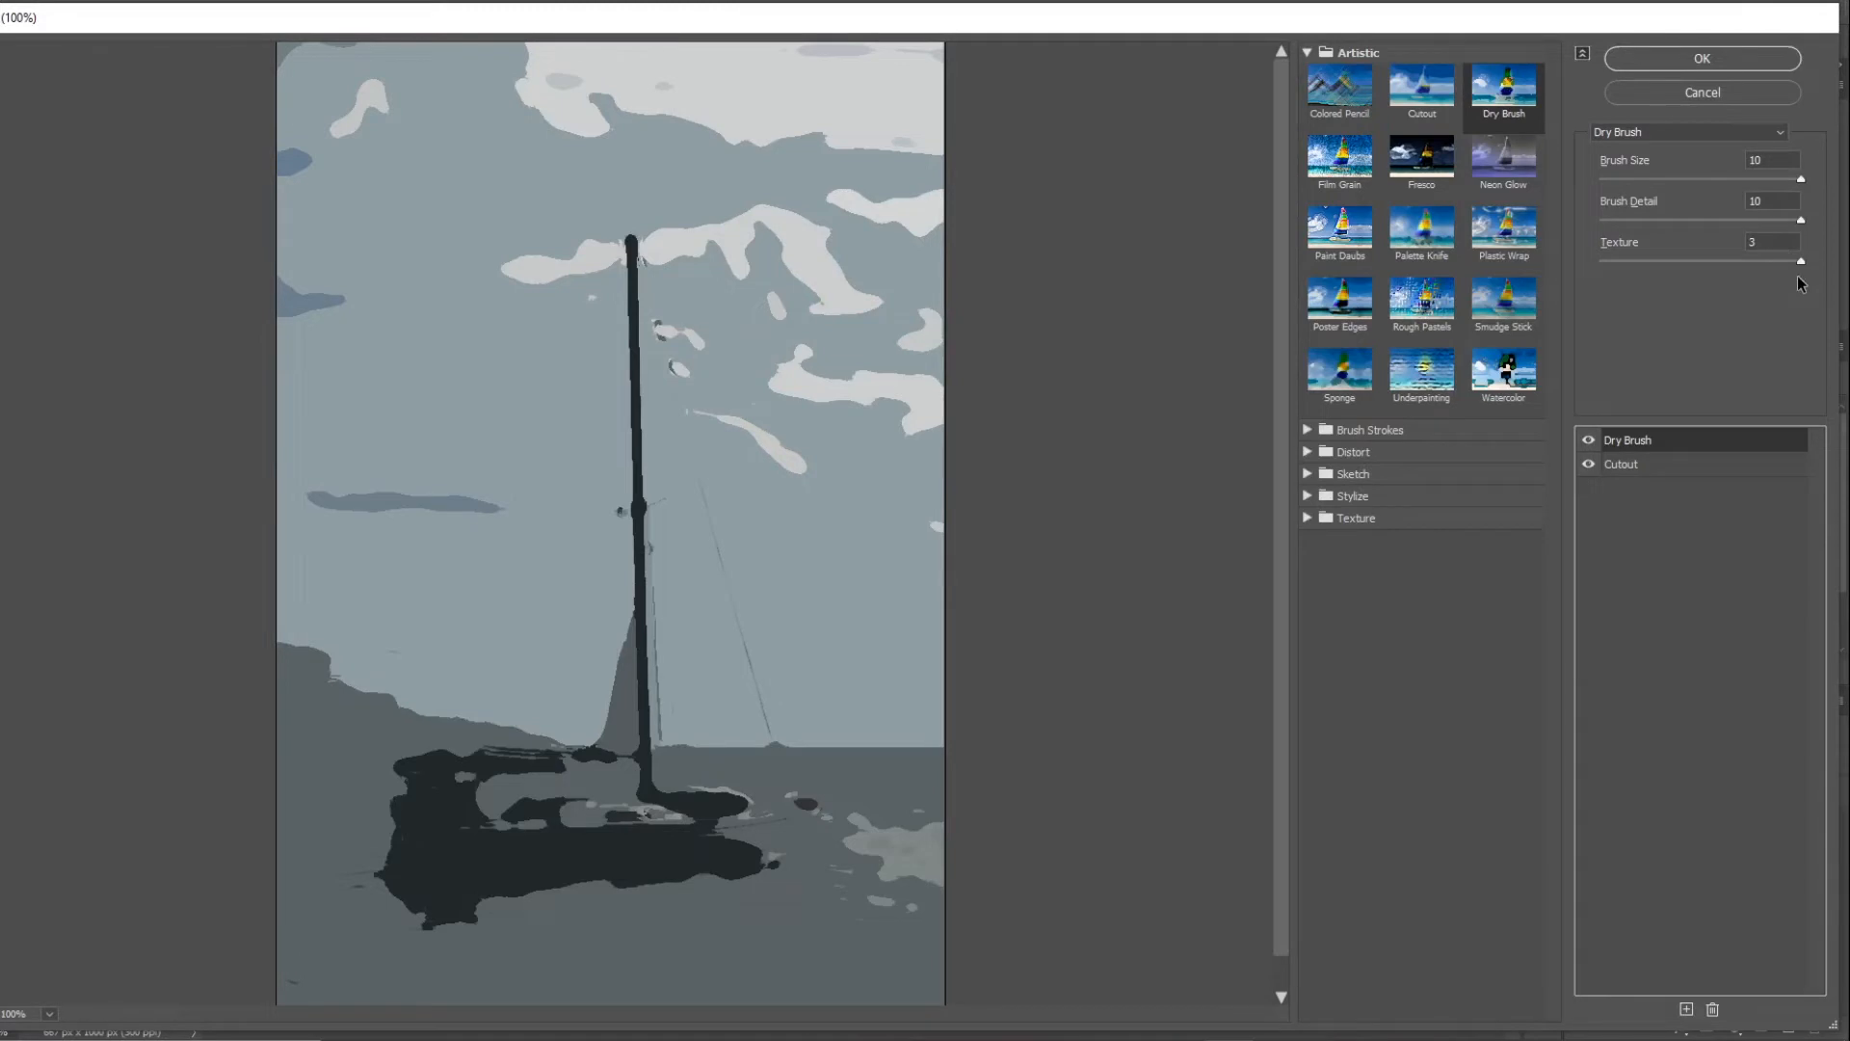
{"action": "mouse_move", "coordinate": [1804, 273]}
{"action": "left_mouse_down"}
{"action": "mouse_move", "coordinate": [1601, 260]}
{"action": "mouse_move", "coordinate": [1808, 273]}
{"action": "left_mouse_up"}
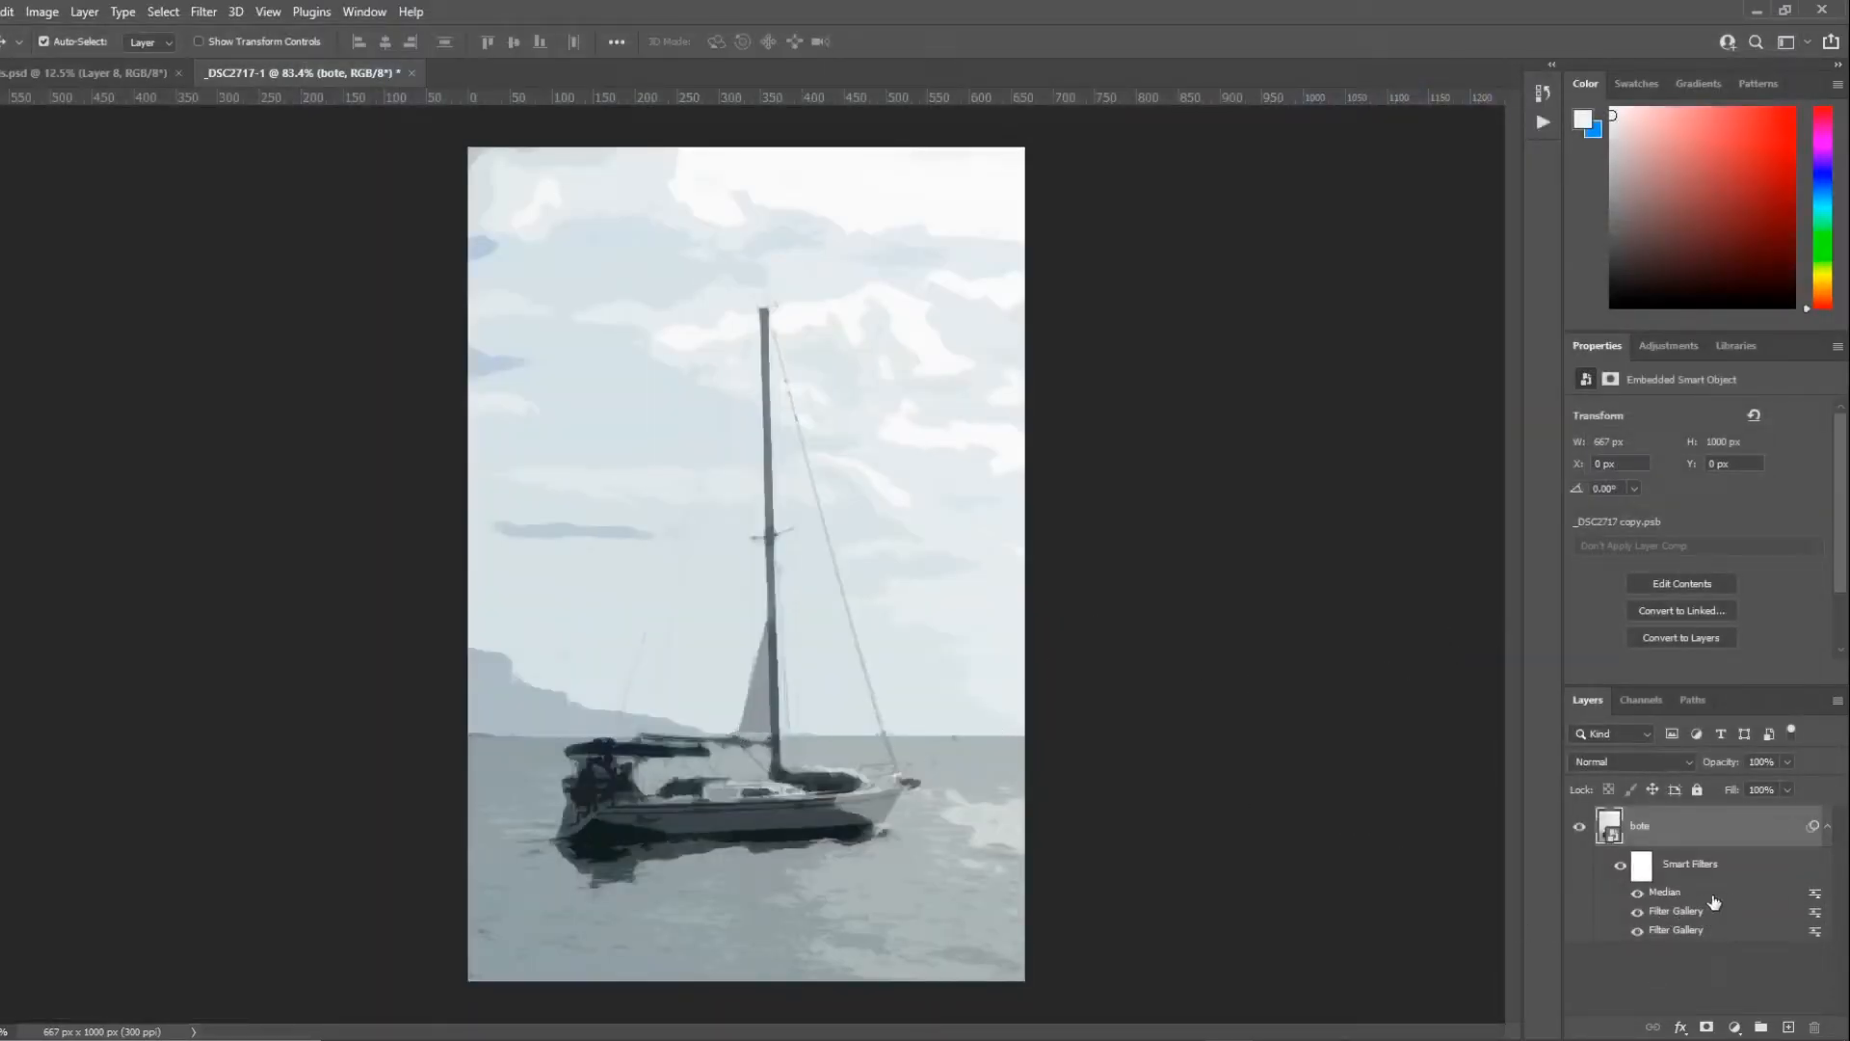
Step: Reopen the Median smart filter, compare smaller and larger radii, and set the radius to 12 pixels
{"action": "double_click", "coordinate": [1678, 895]}
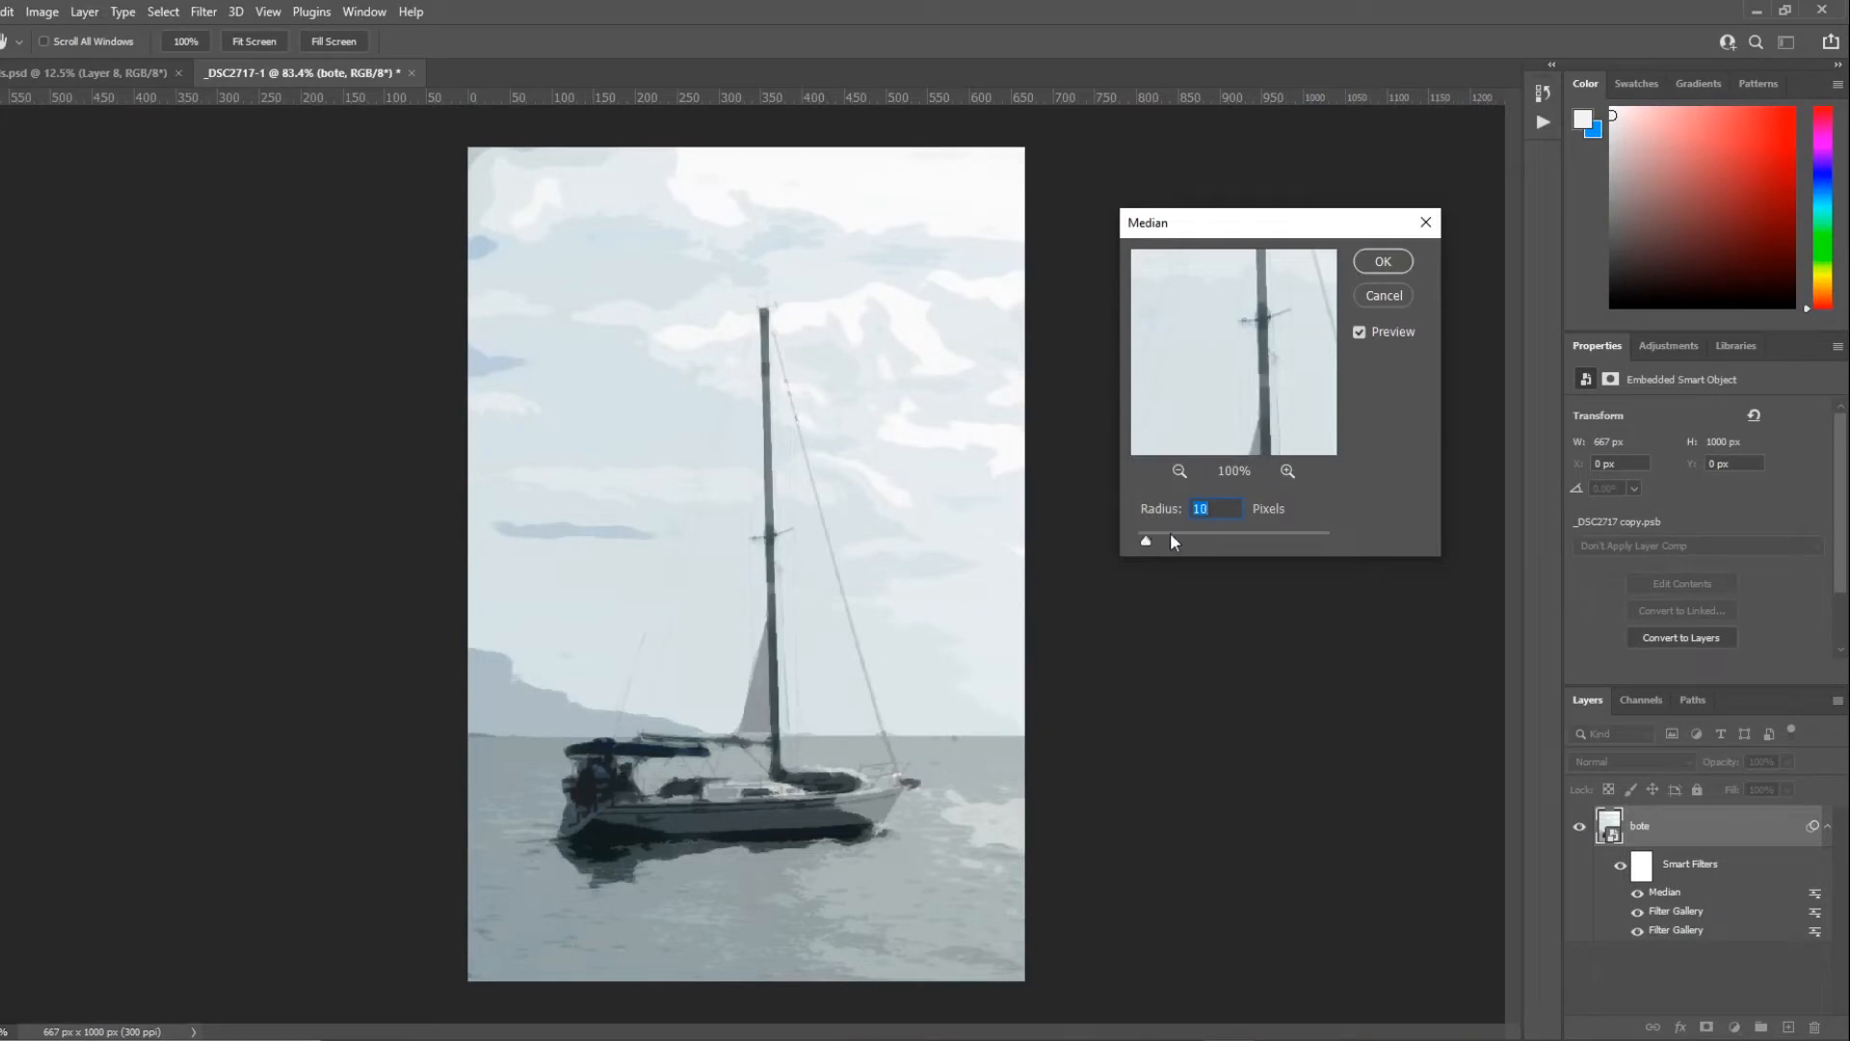
{"action": "key", "text": "Down"}
{"action": "key", "text": "Down"}
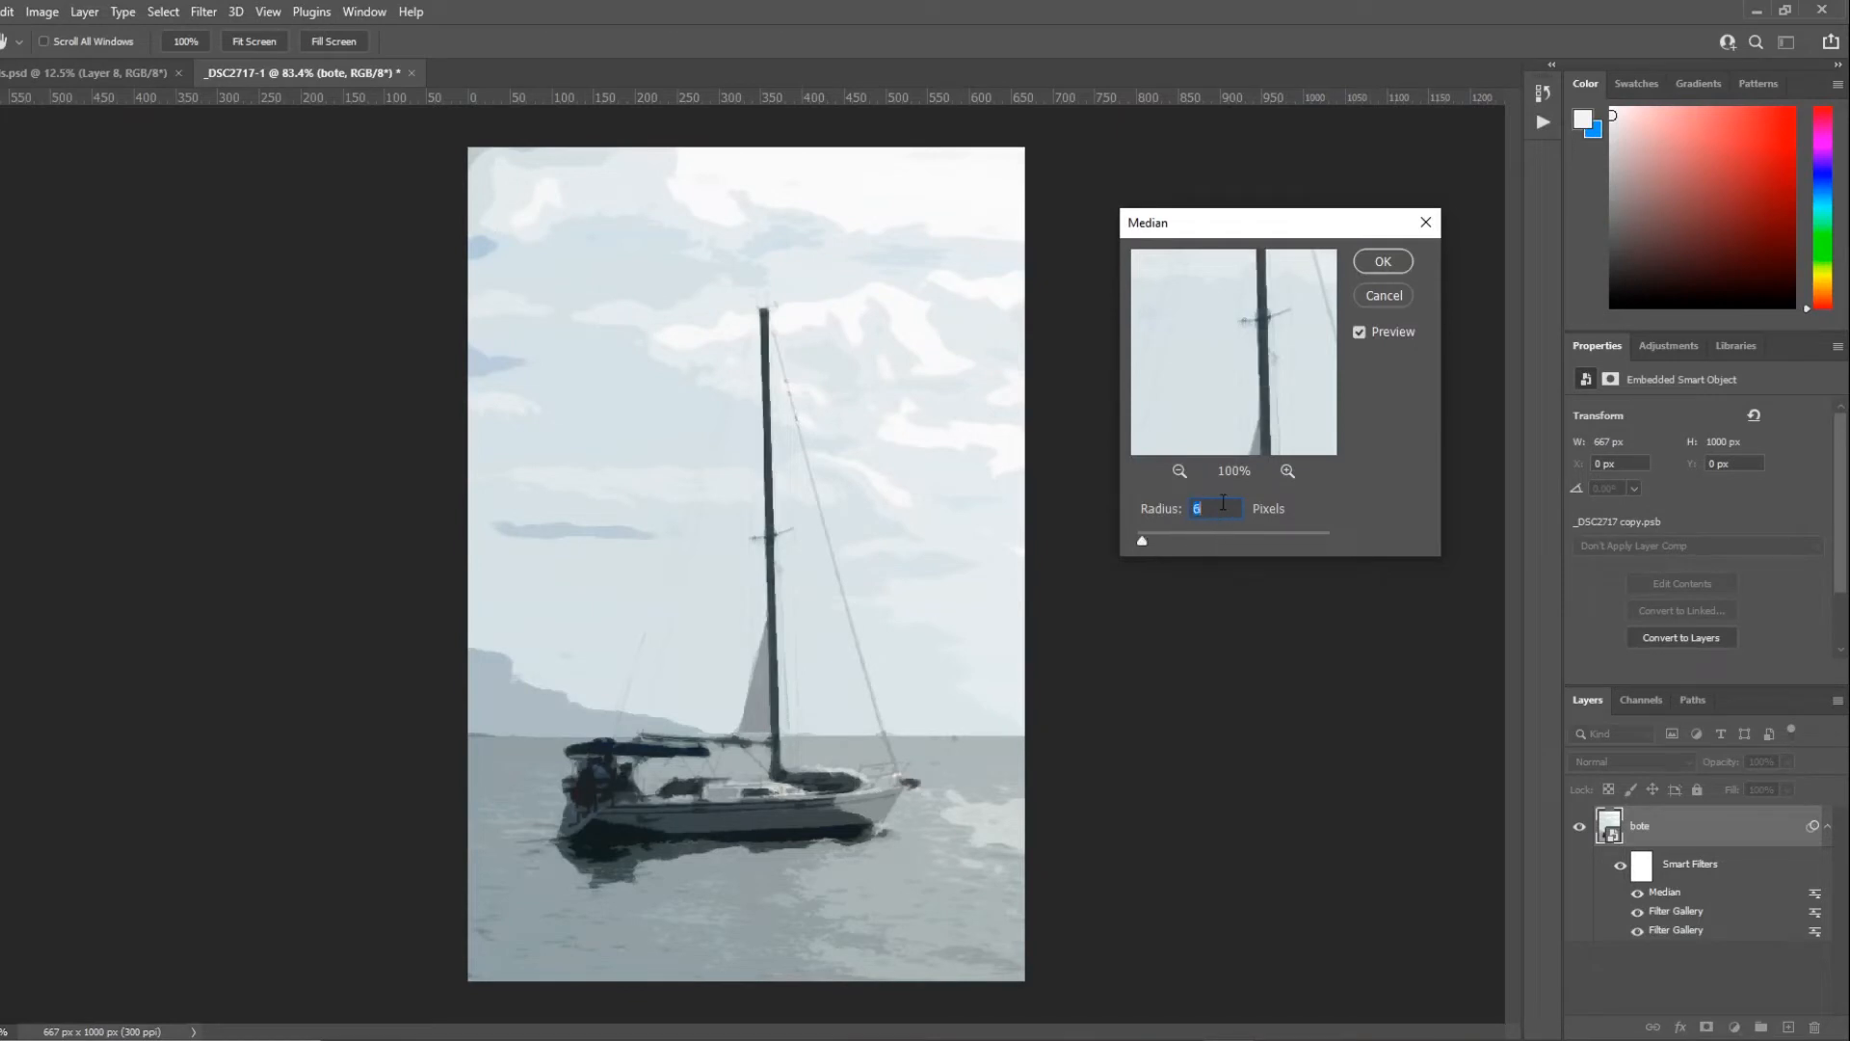
{"action": "key", "text": "Up"}
{"action": "key", "text": "Up"}
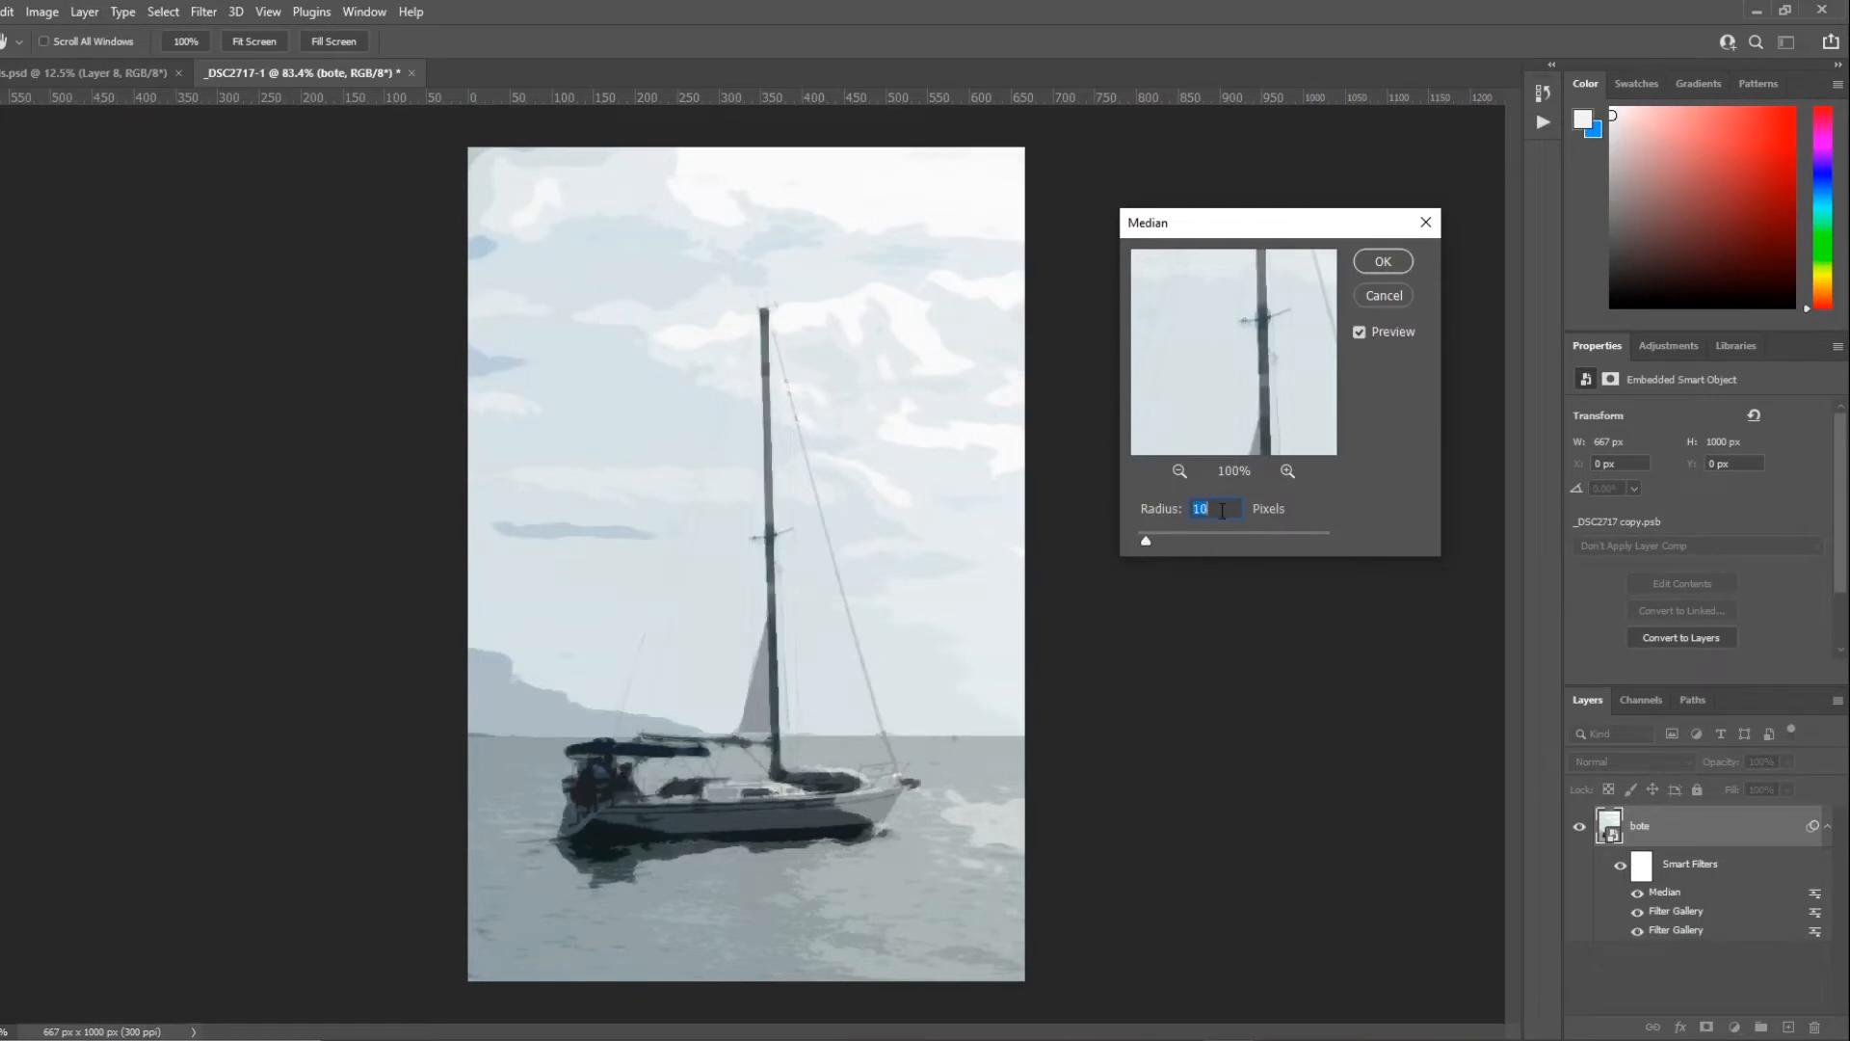
{"action": "key", "text": "Down"}
{"action": "key", "text": "Down"}
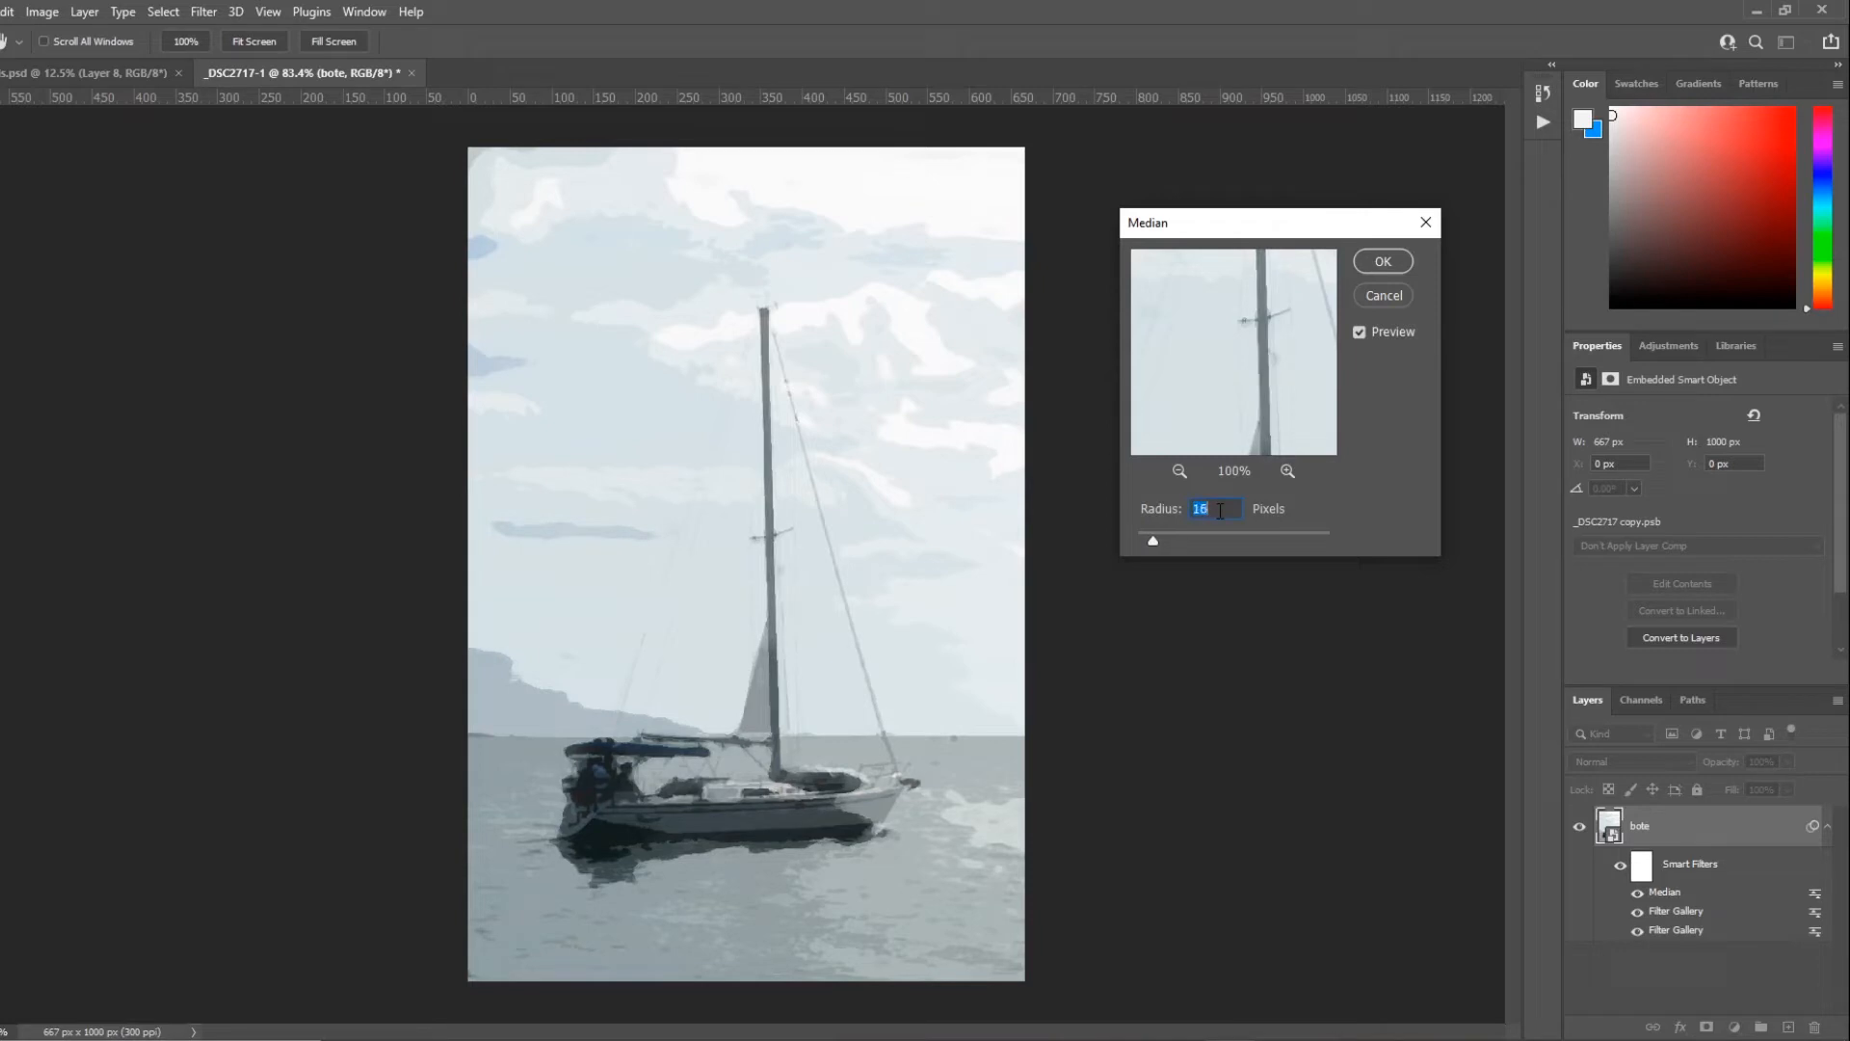
{"action": "key", "text": "Down"}
{"action": "key", "text": "Down"}
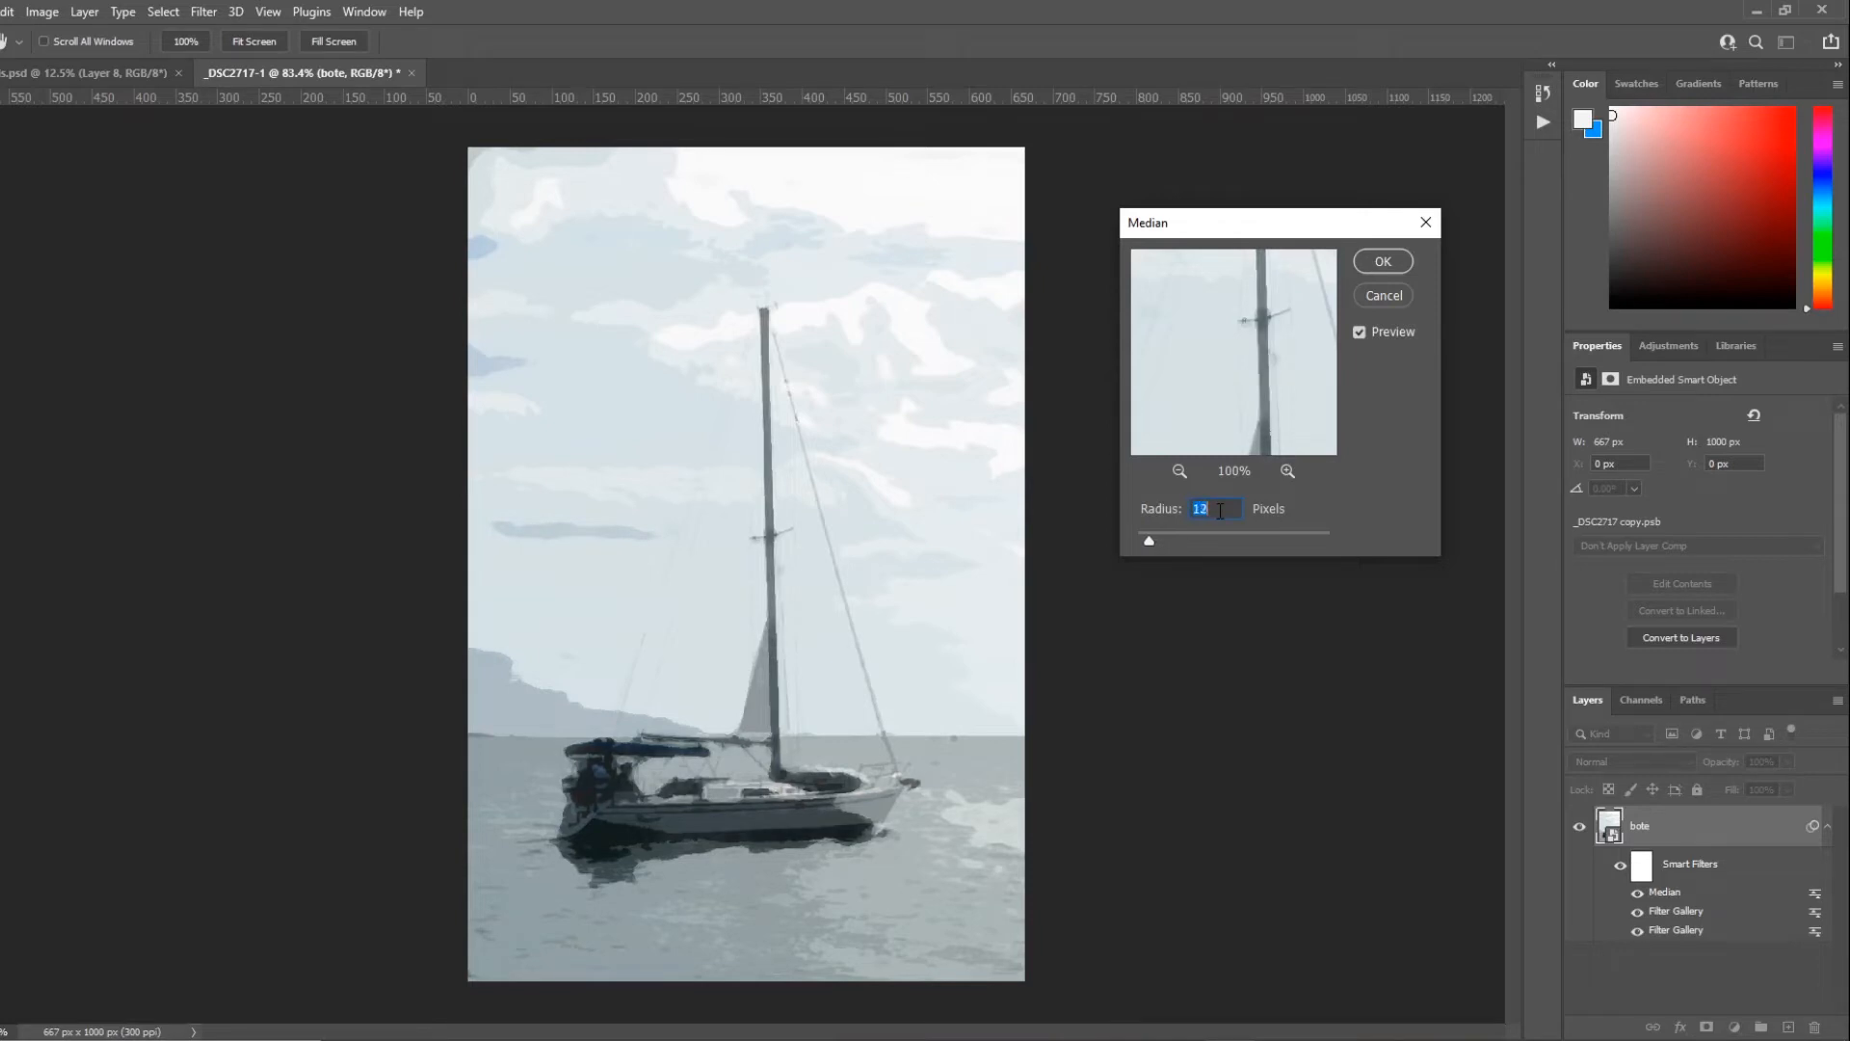
{"action": "left_click", "coordinate": [1392, 253]}
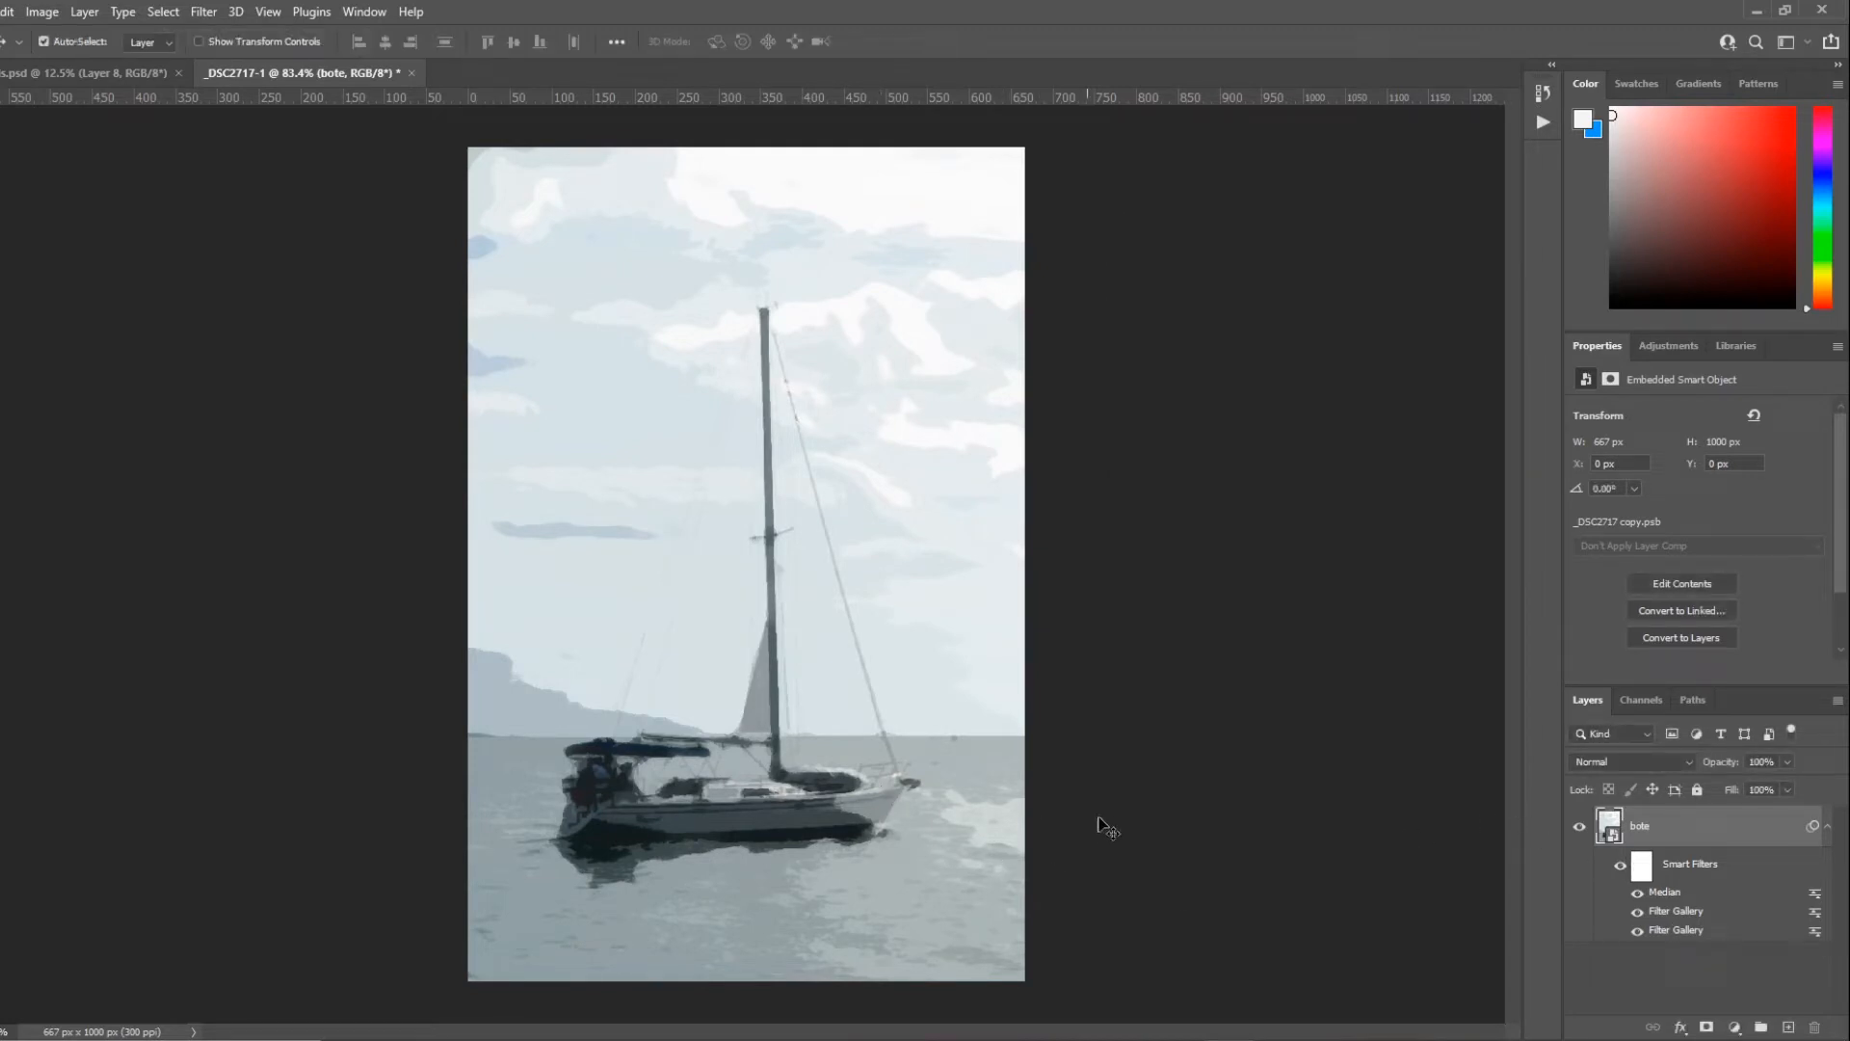
Step: Apply a Brightness/Contrast adjustment to the bote layer with brightness -60 and contrast -5
{"action": "left_click", "coordinate": [8, 11]}
{"action": "mouse_move", "coordinate": [42, 11]}
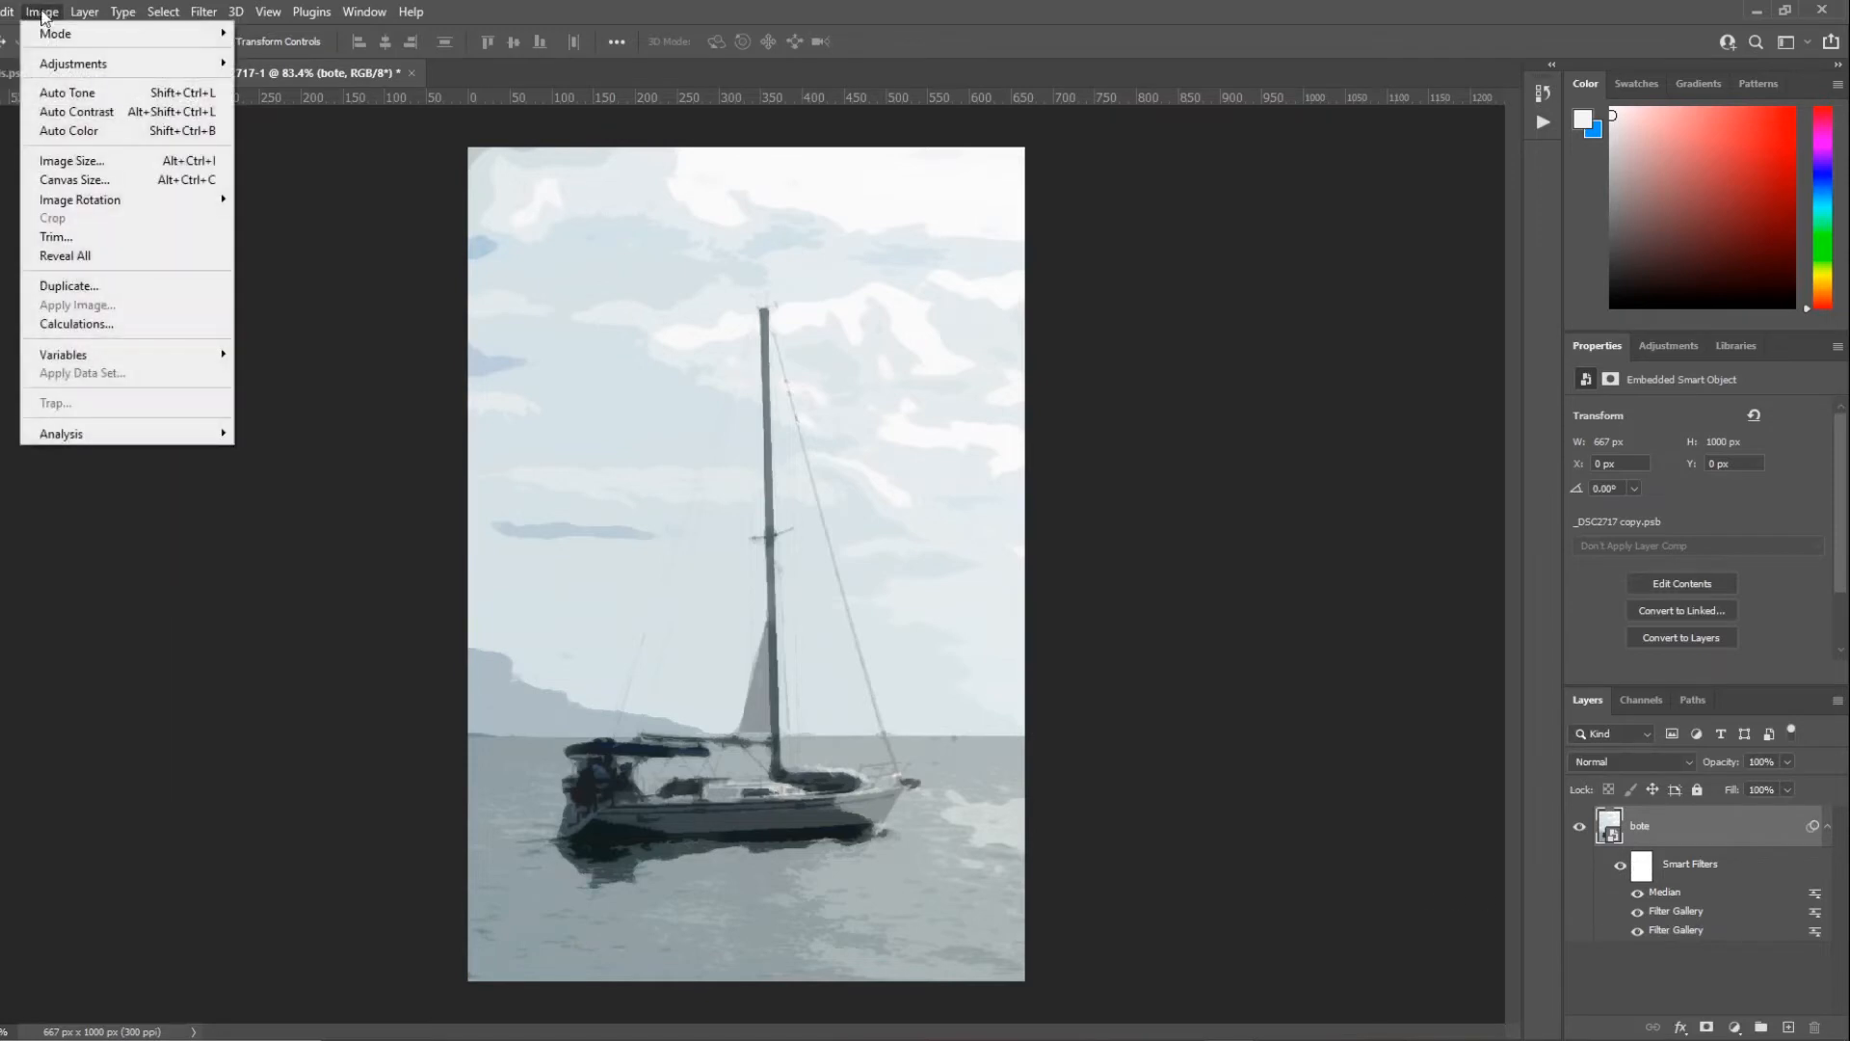
{"action": "mouse_move", "coordinate": [53, 65]}
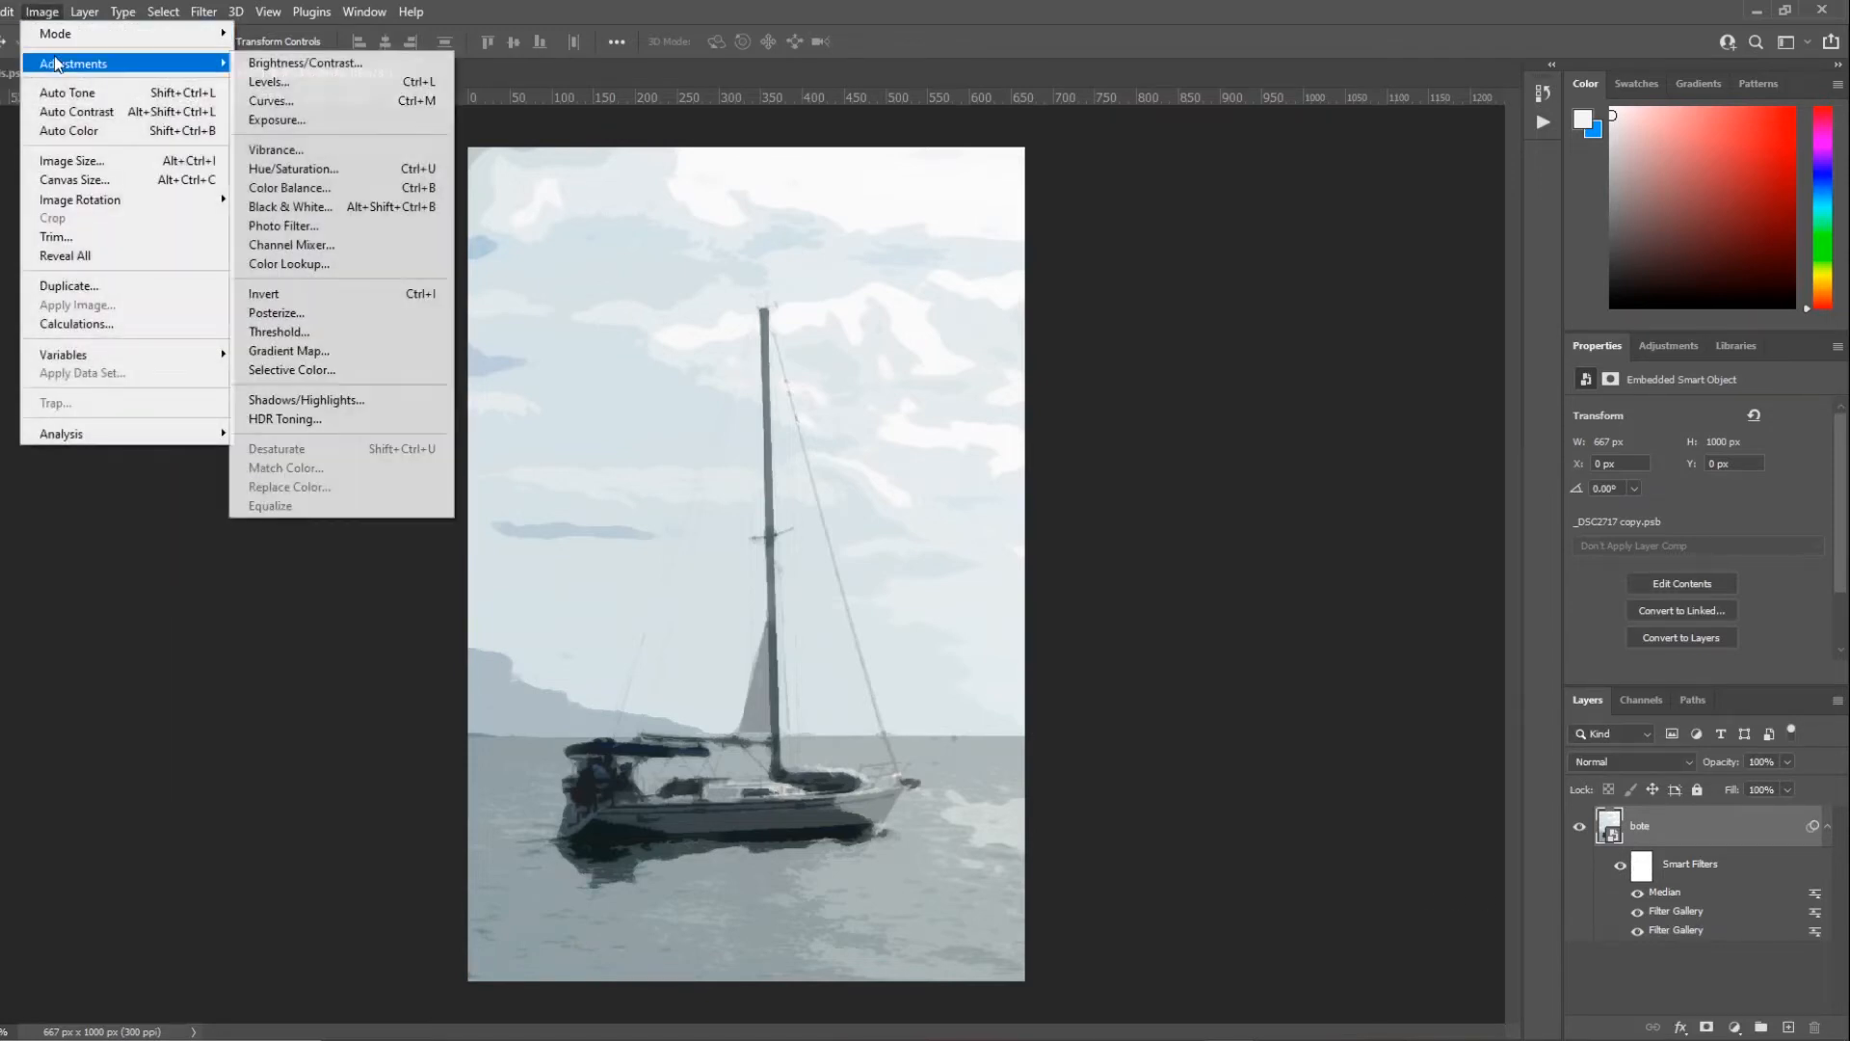
{"action": "left_click", "coordinate": [332, 66]}
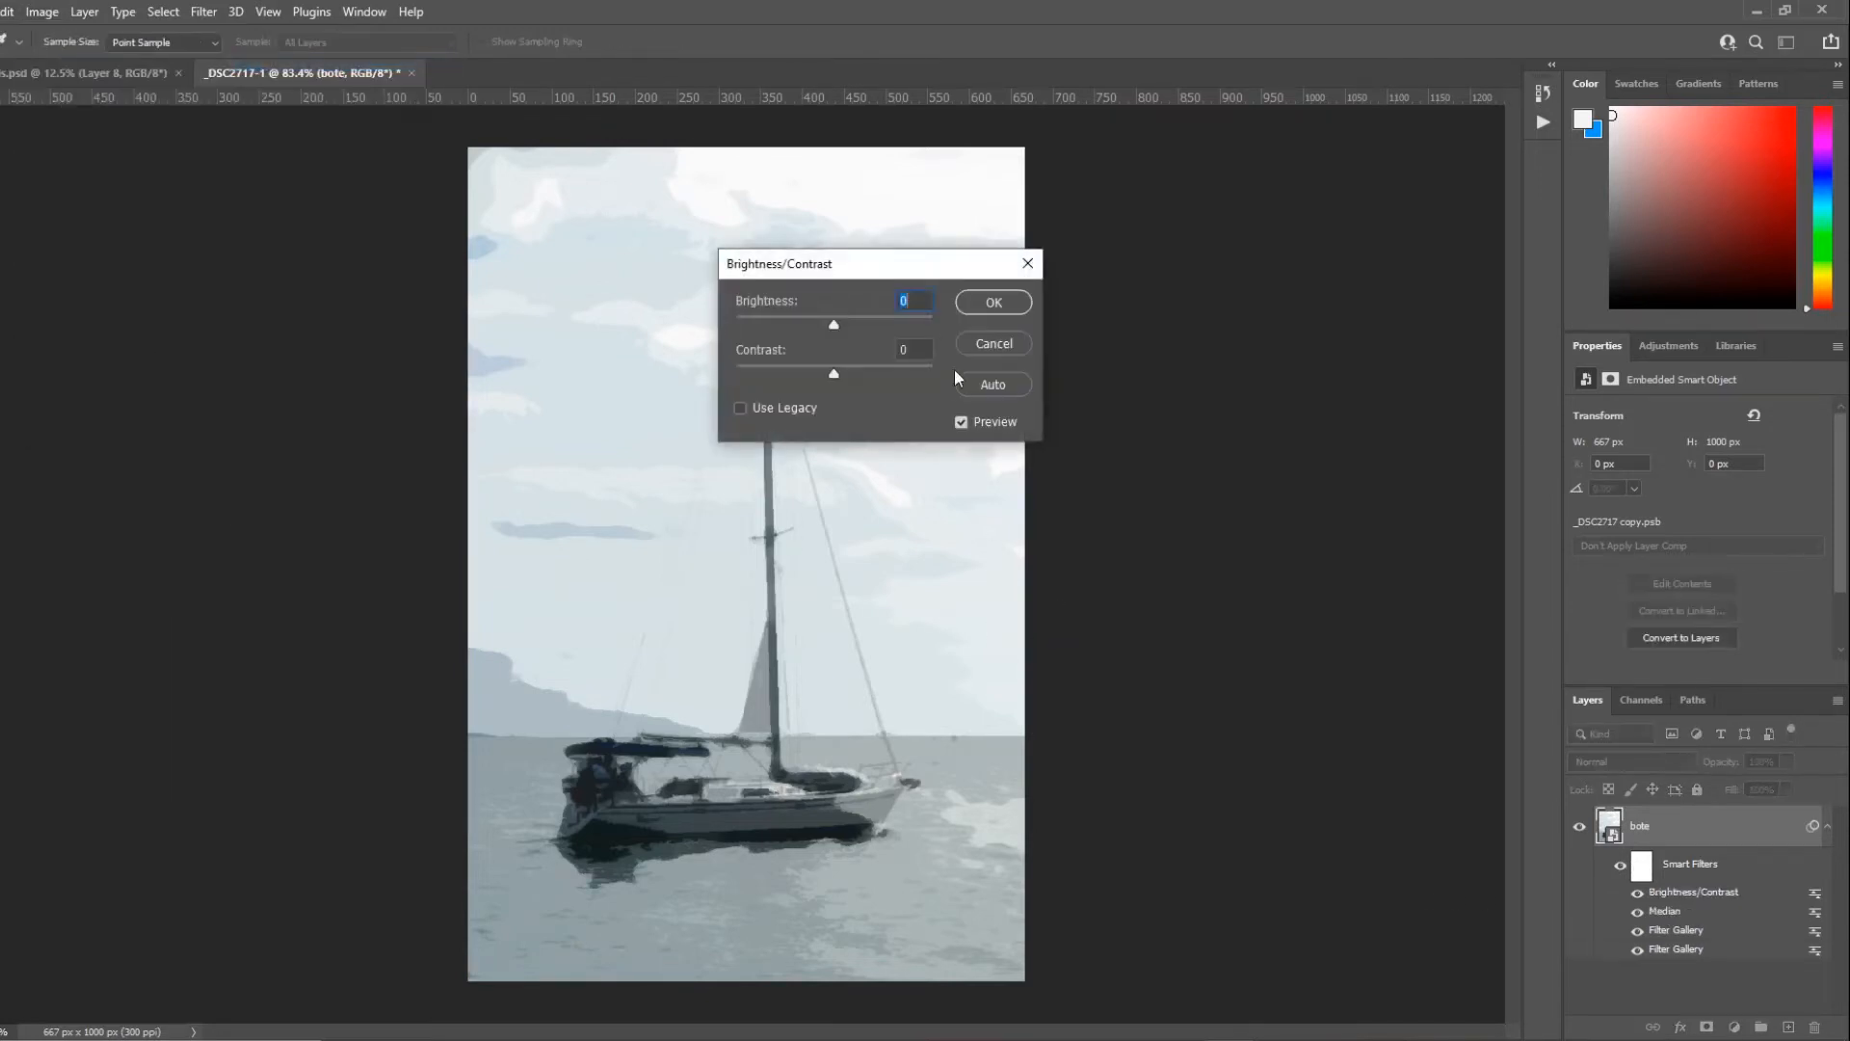
{"action": "left_click_drag", "start_coordinate": [901, 277], "coordinate": [1247, 524]}
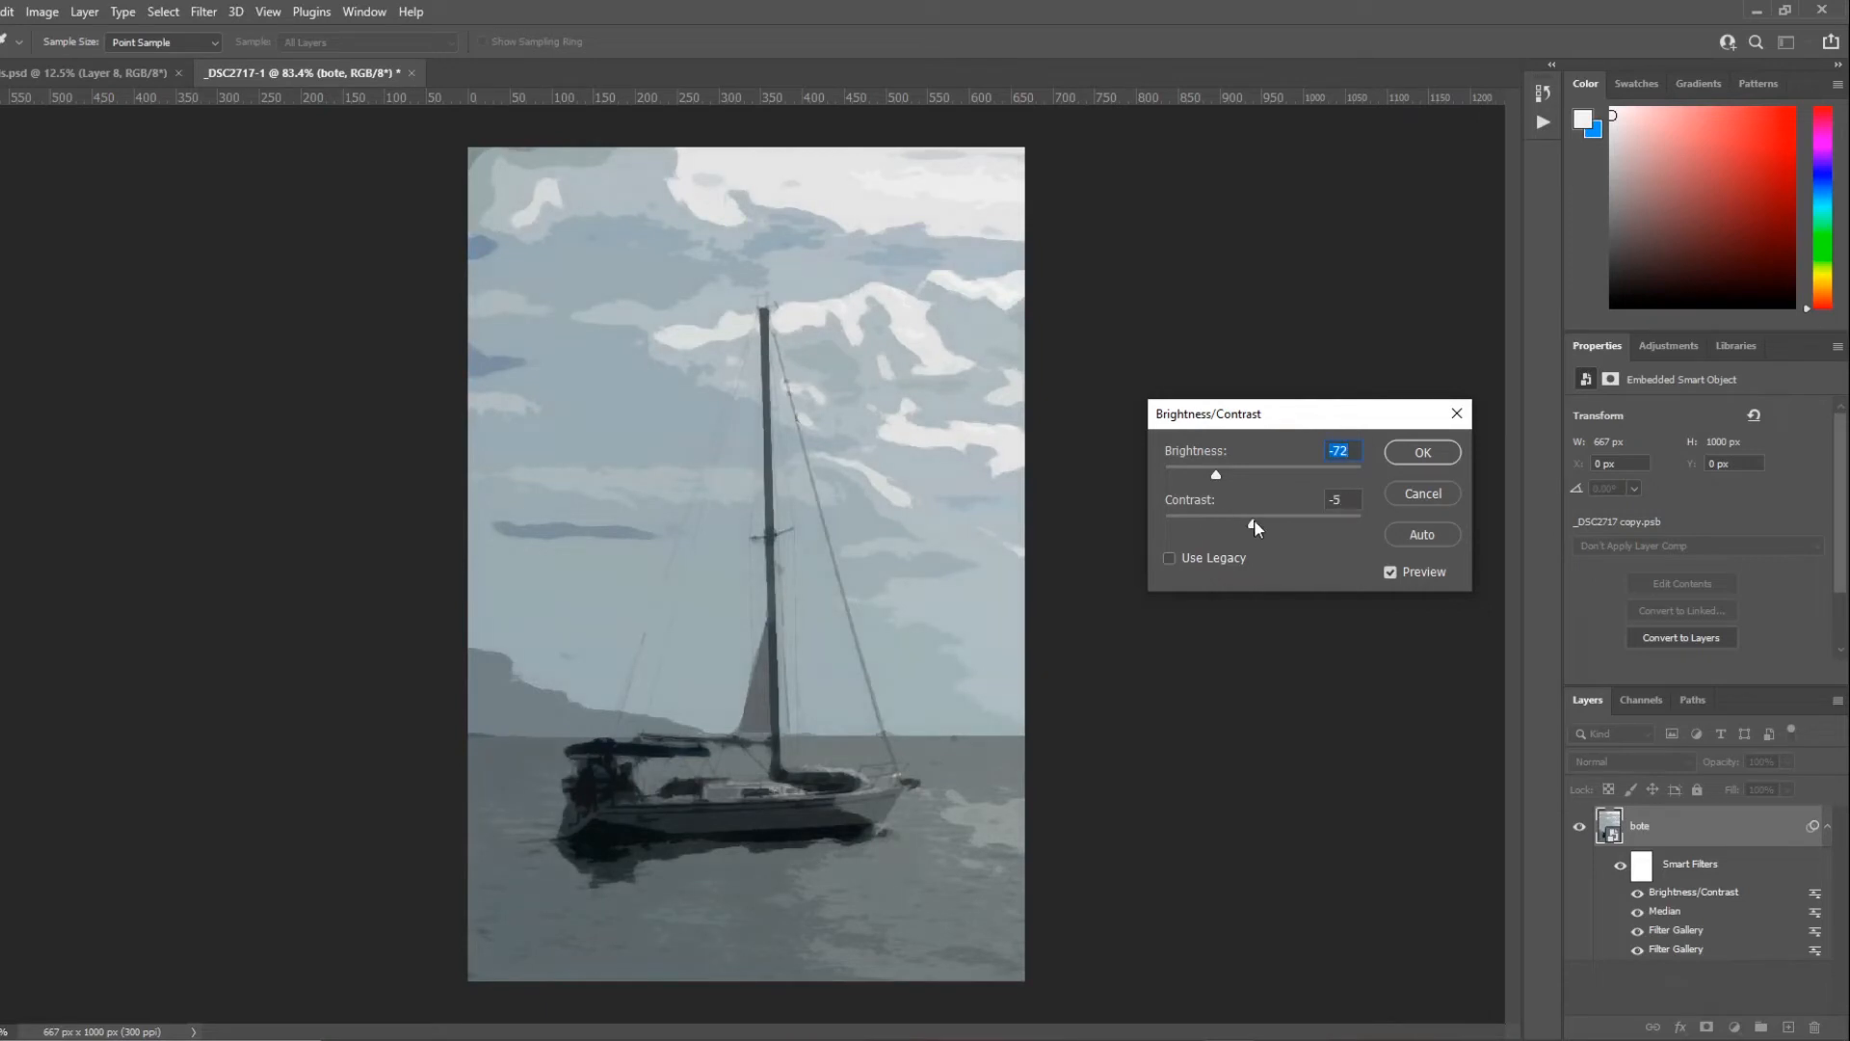
{"action": "left_click", "coordinate": [1253, 519]}
{"action": "left_click_drag", "start_coordinate": [1217, 472], "coordinate": [1226, 480]}
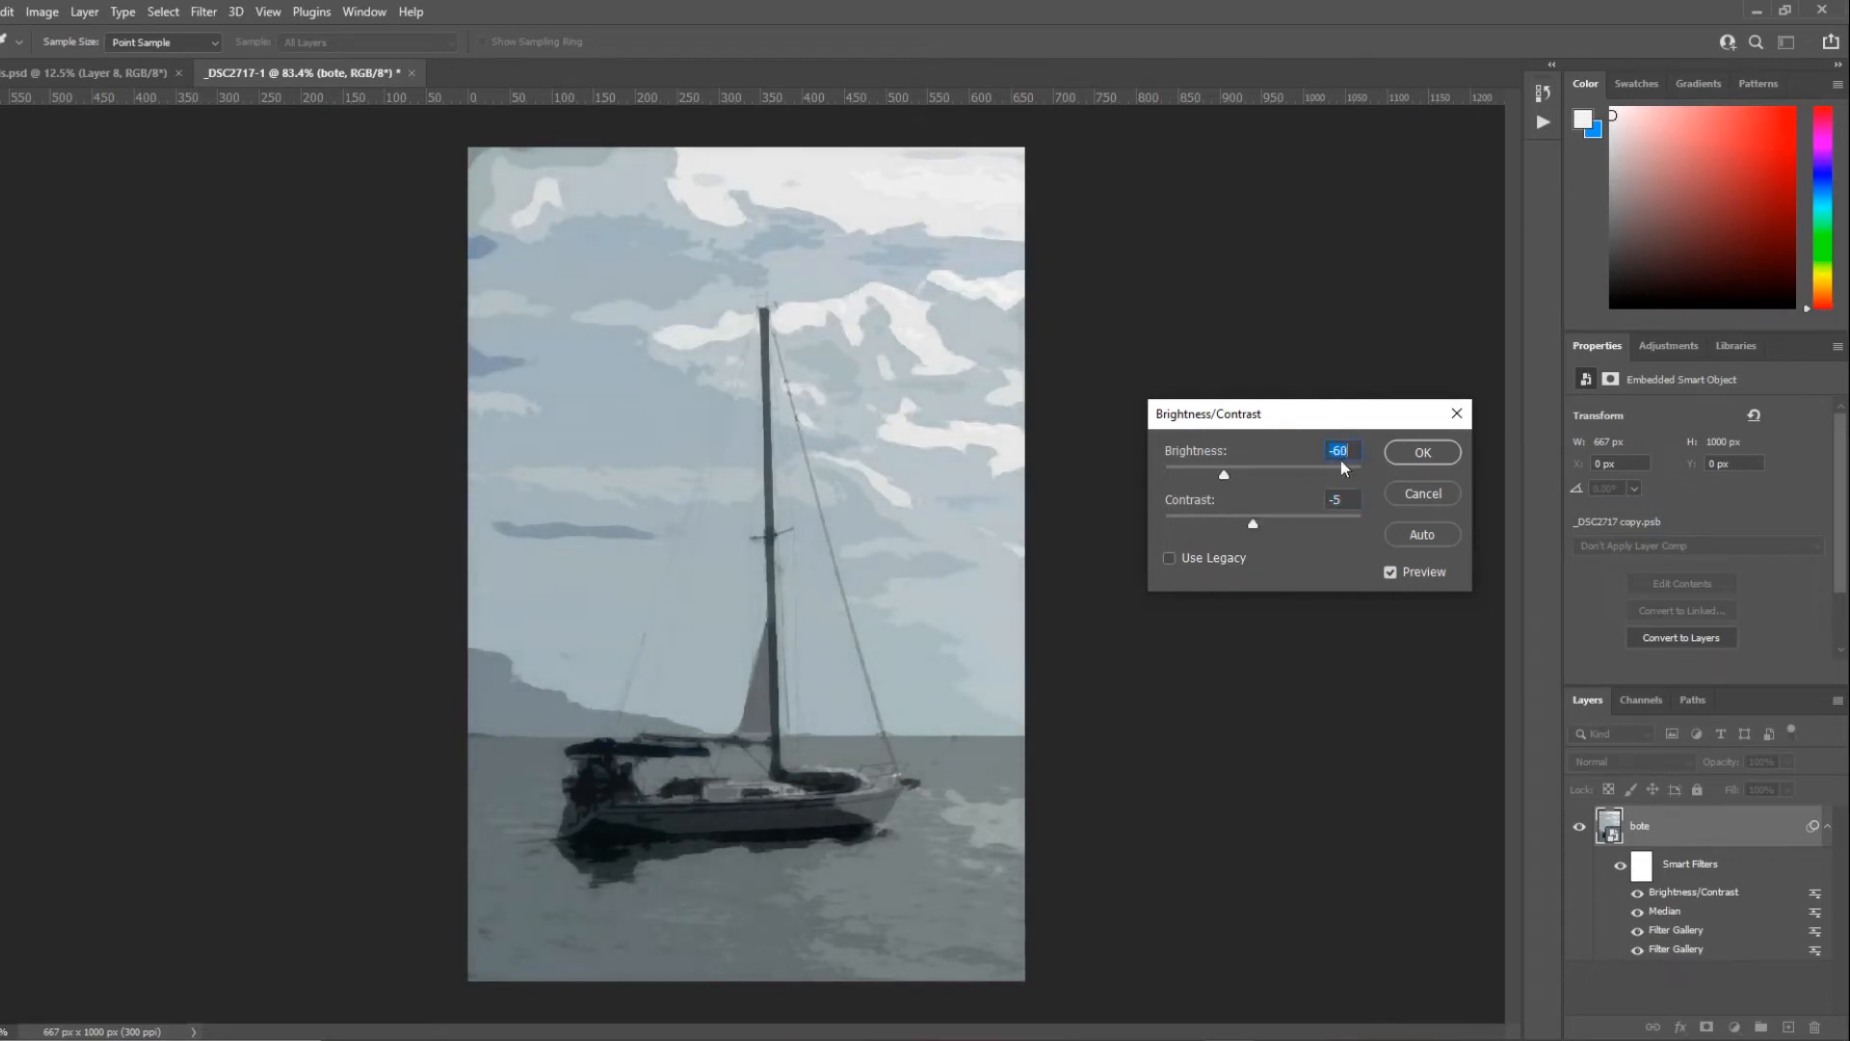
{"action": "left_click", "coordinate": [1407, 453]}
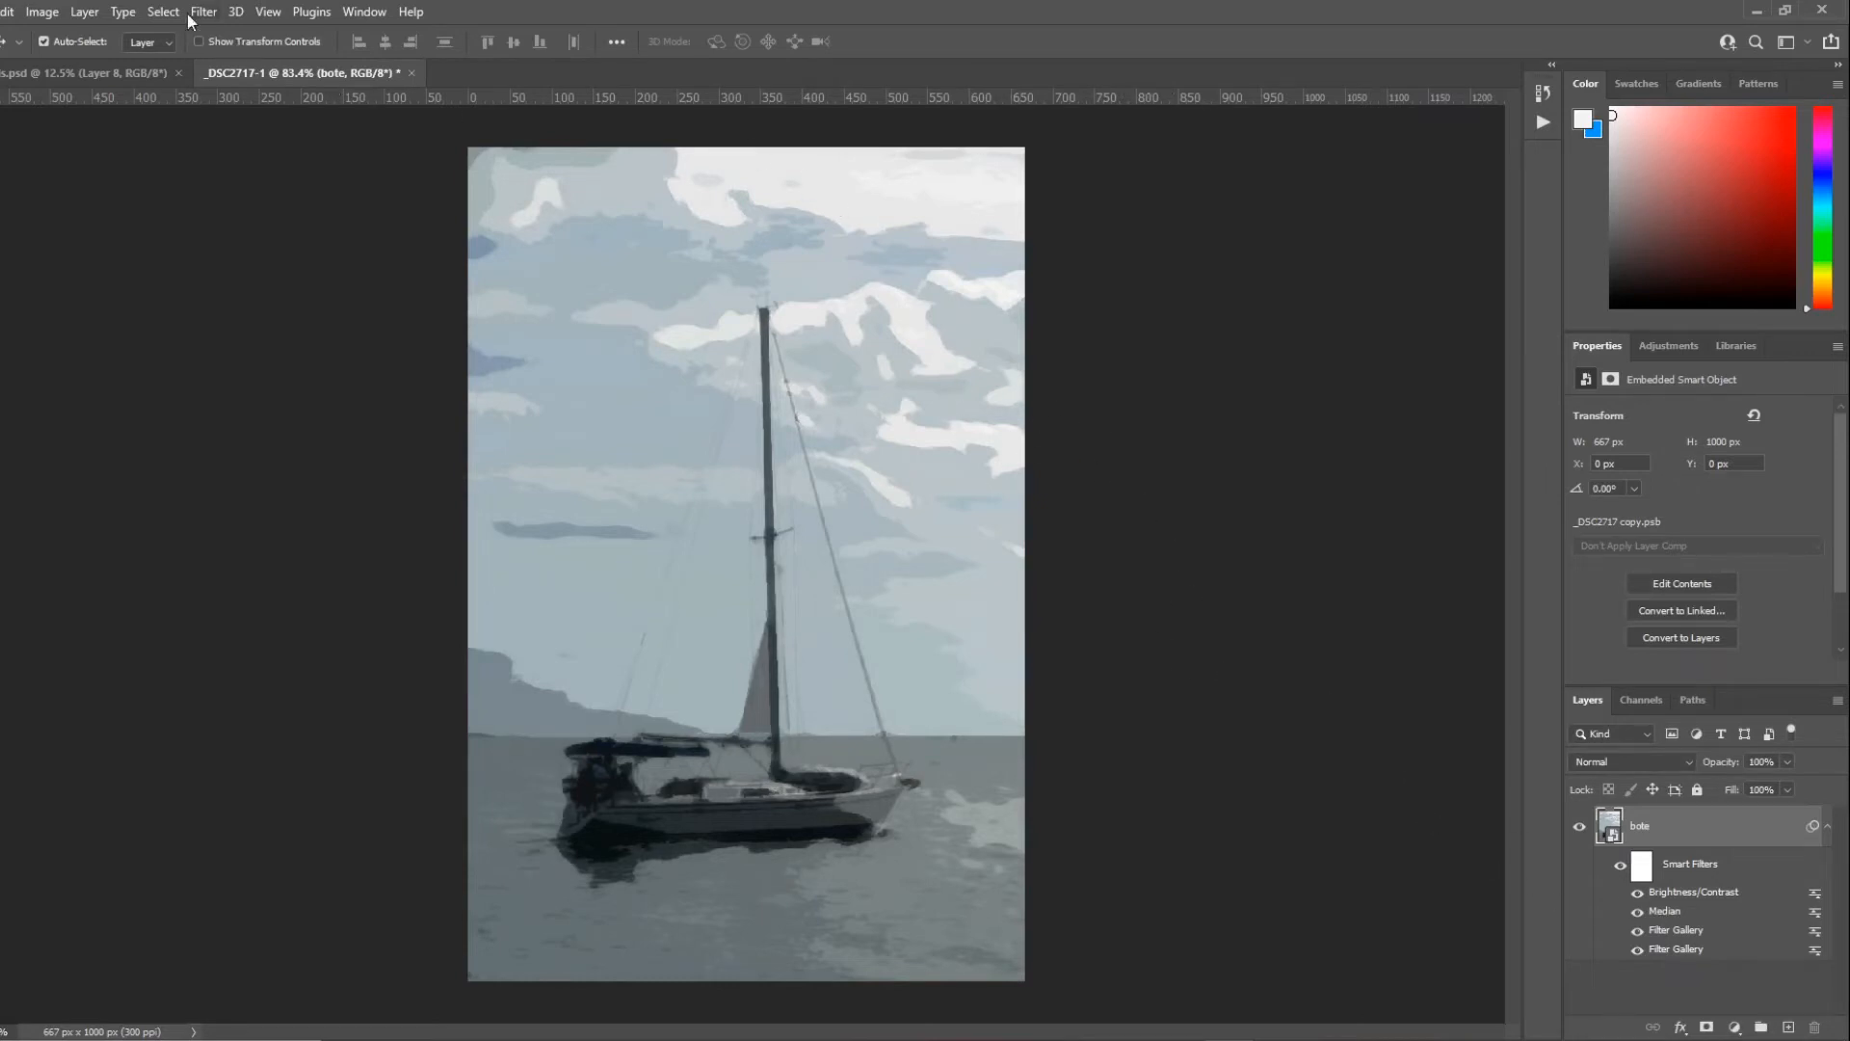
Step: Apply a Color Balance adjustment to the bote layer, shifting the midtones slightly toward red and adjusting the other color sliders
{"action": "left_click", "coordinate": [43, 11]}
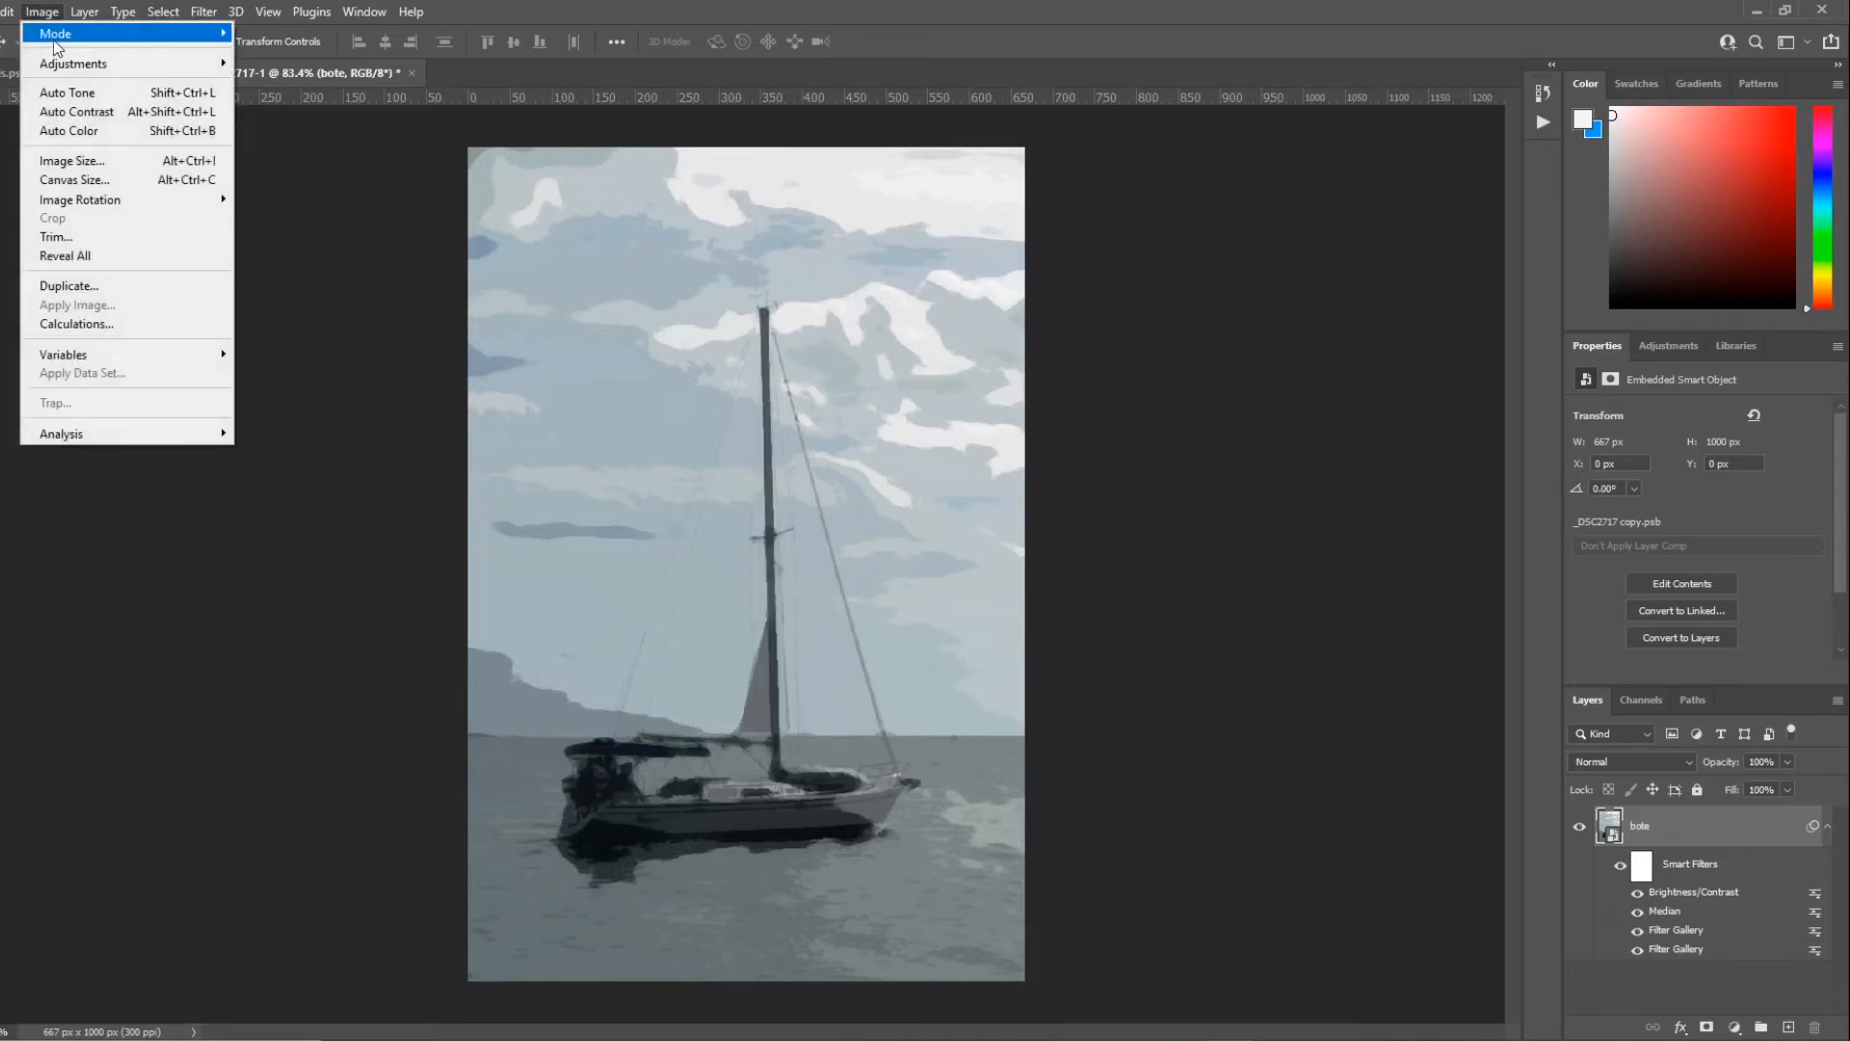
{"action": "mouse_move", "coordinate": [54, 59]}
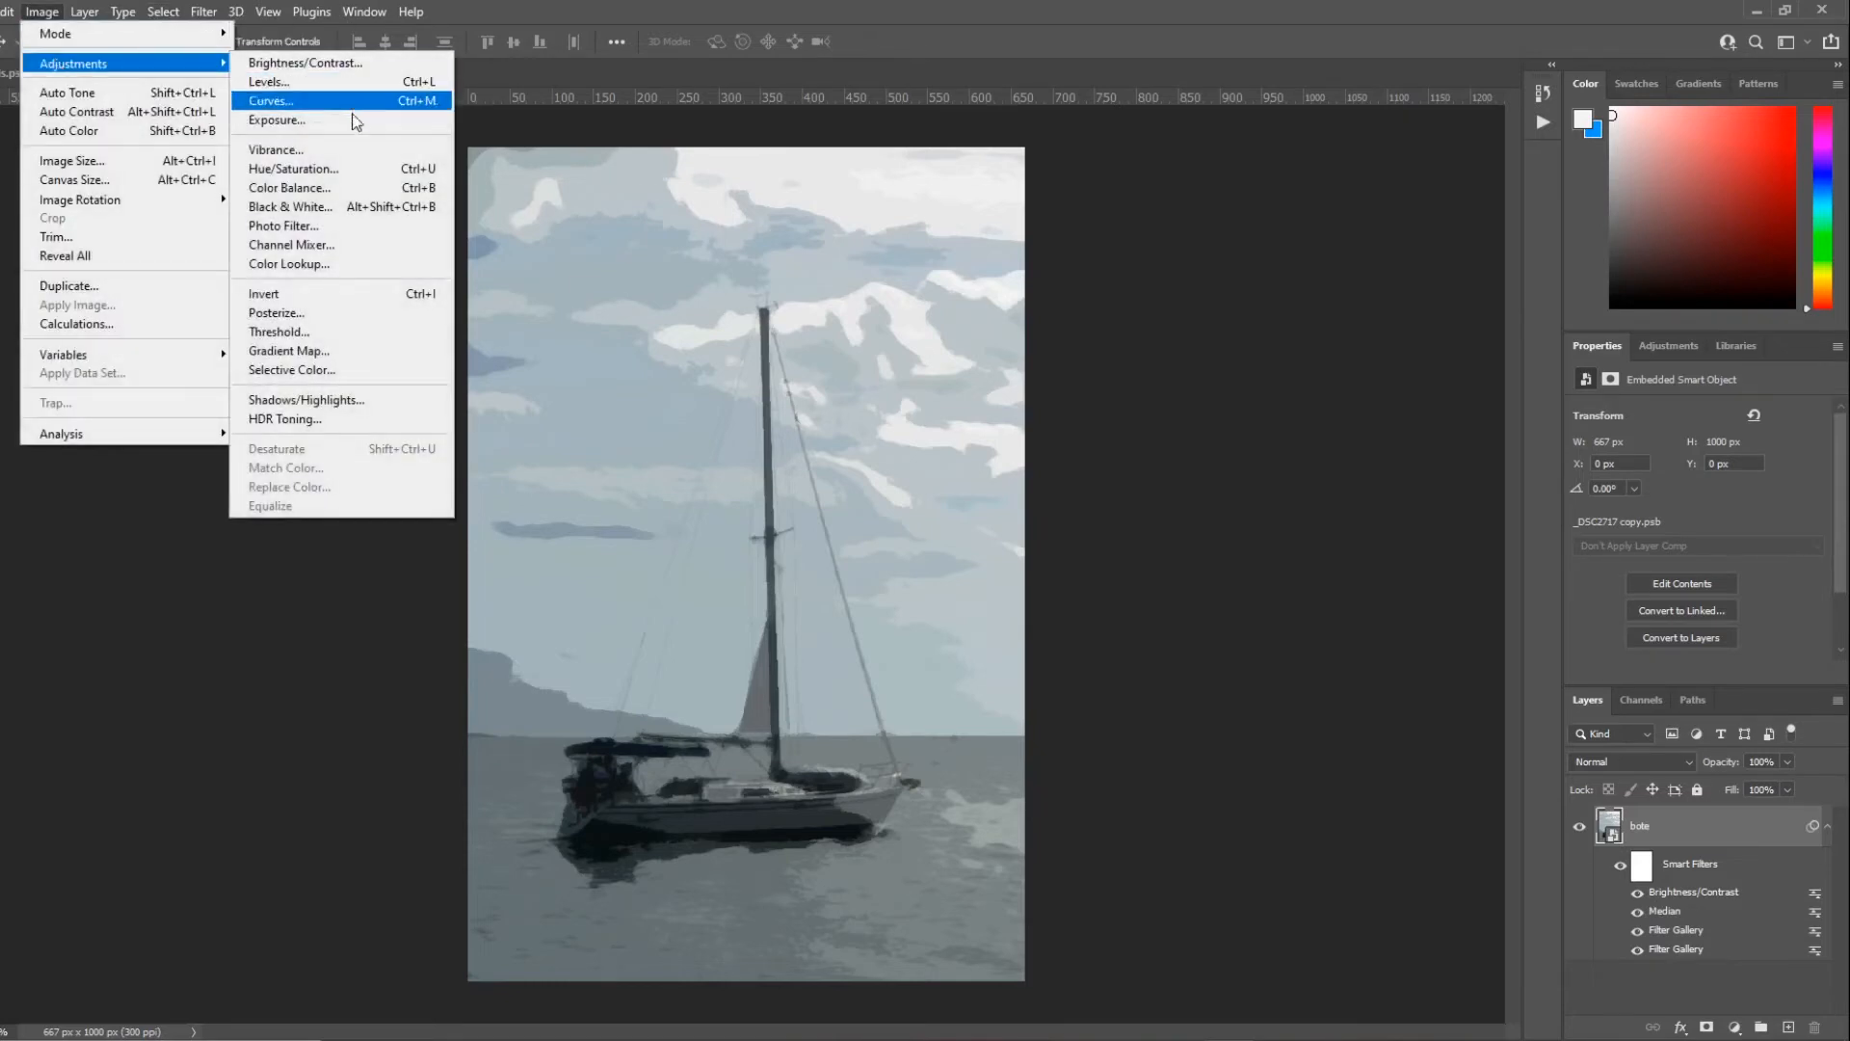
{"action": "left_click", "coordinate": [338, 189]}
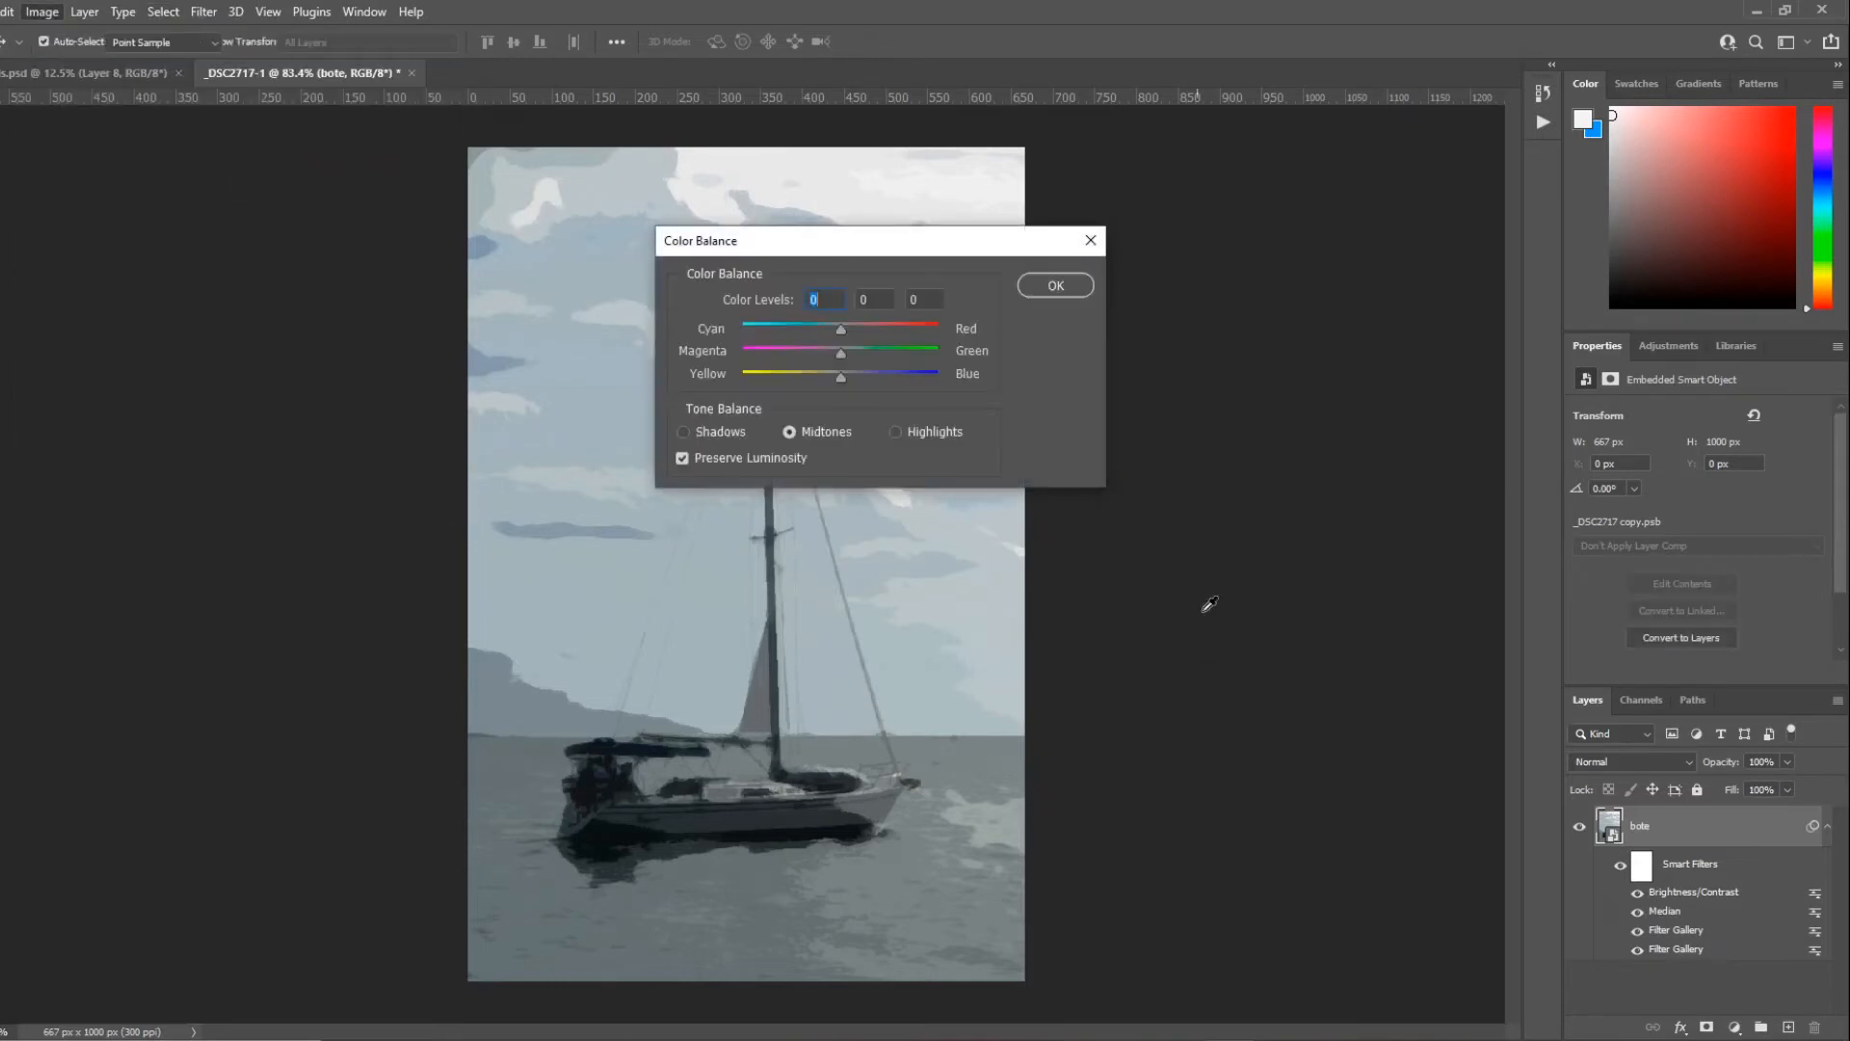
{"action": "left_click_drag", "start_coordinate": [921, 258], "coordinate": [1312, 405]}
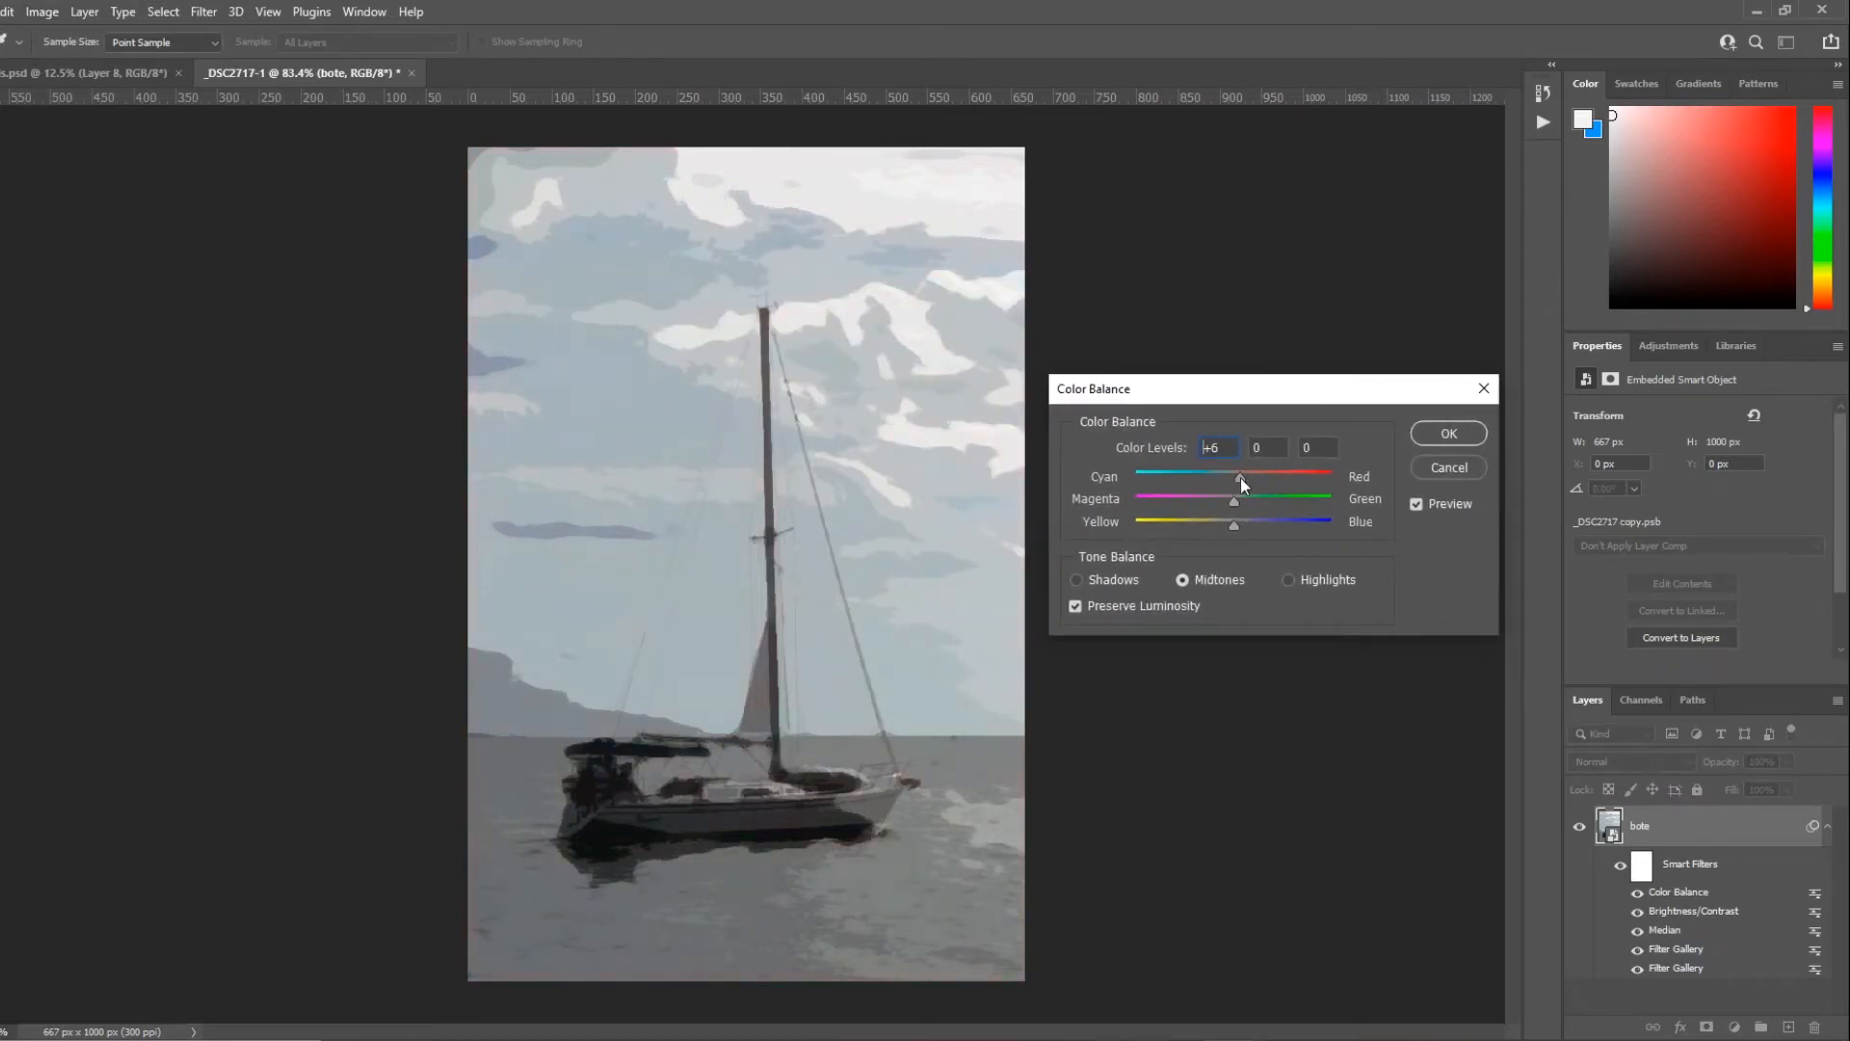
{"action": "mouse_move", "coordinate": [1230, 495]}
{"action": "left_mouse_down"}
{"action": "mouse_move", "coordinate": [1204, 498]}
{"action": "mouse_move", "coordinate": [1240, 526]}
{"action": "left_mouse_up"}
{"action": "left_click", "coordinate": [1443, 434]}
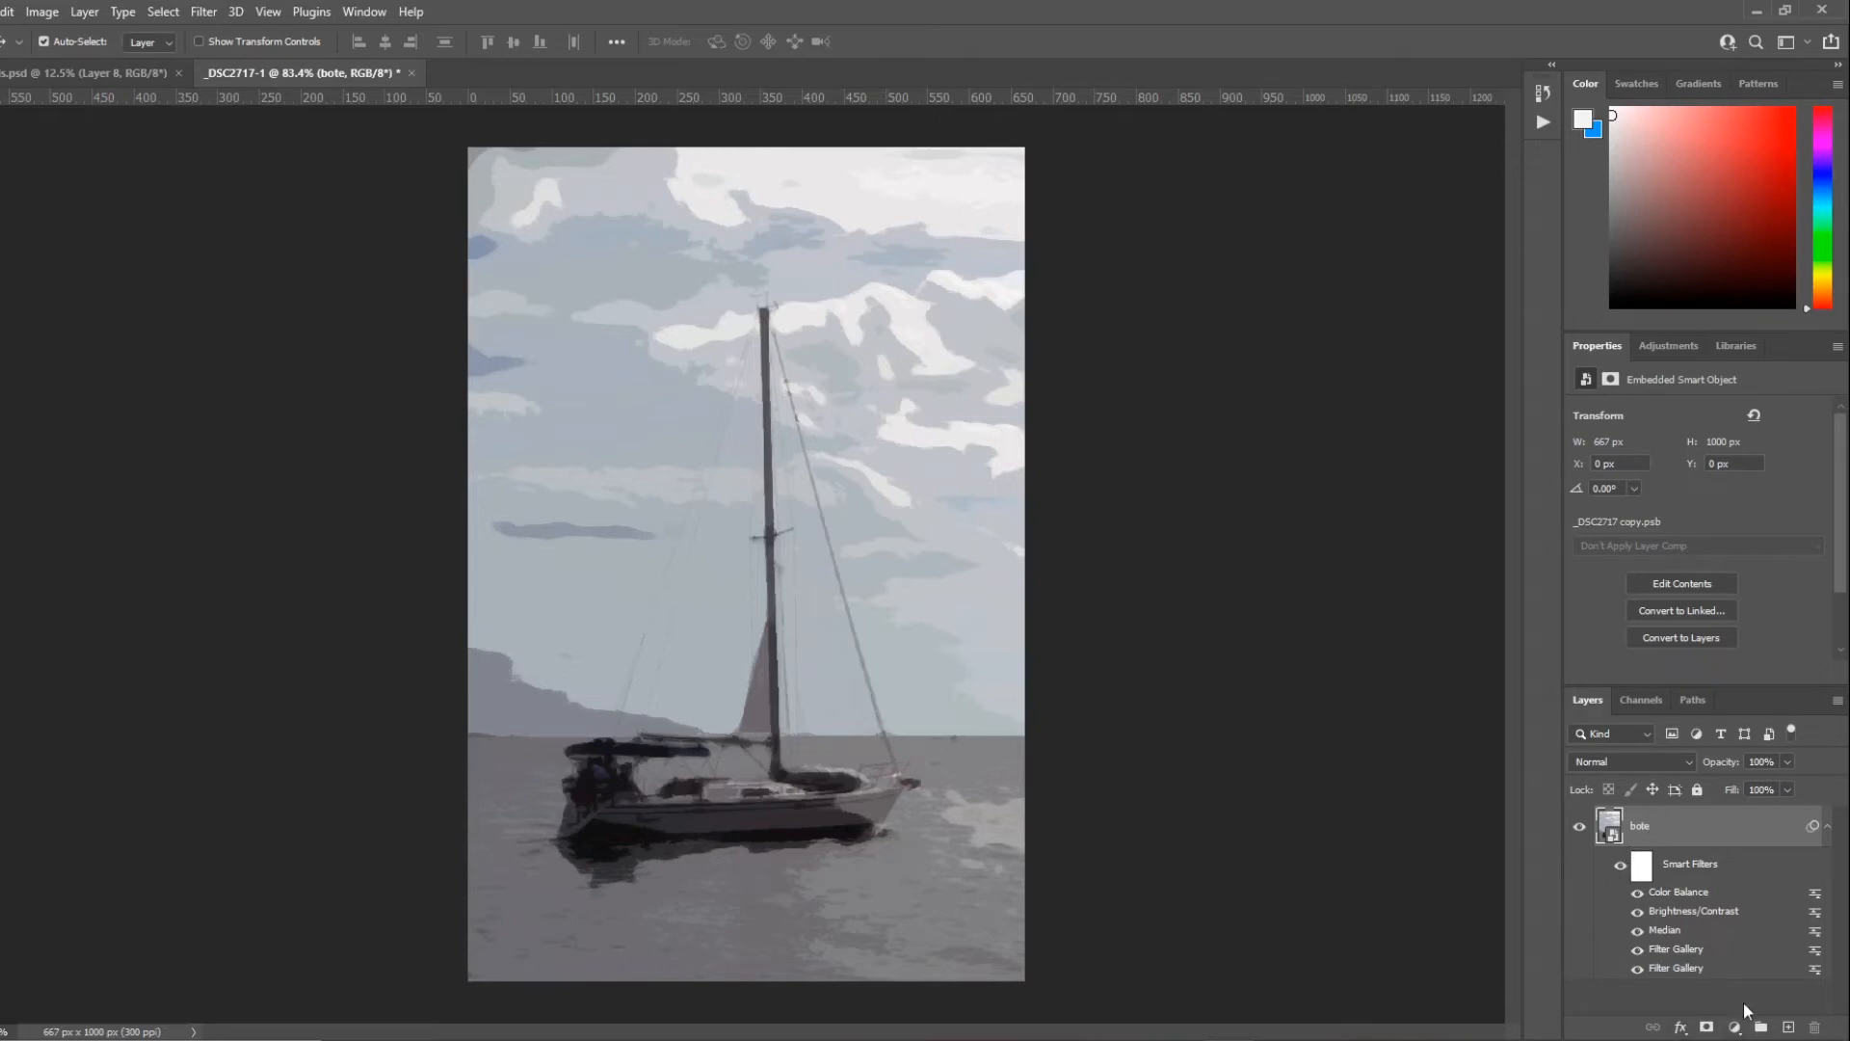
Step: Add a layer mask to the bote layer and choose the Ultimate Pastel Palooza brush from the Dry Media brushes
{"action": "left_click", "coordinate": [1708, 1025]}
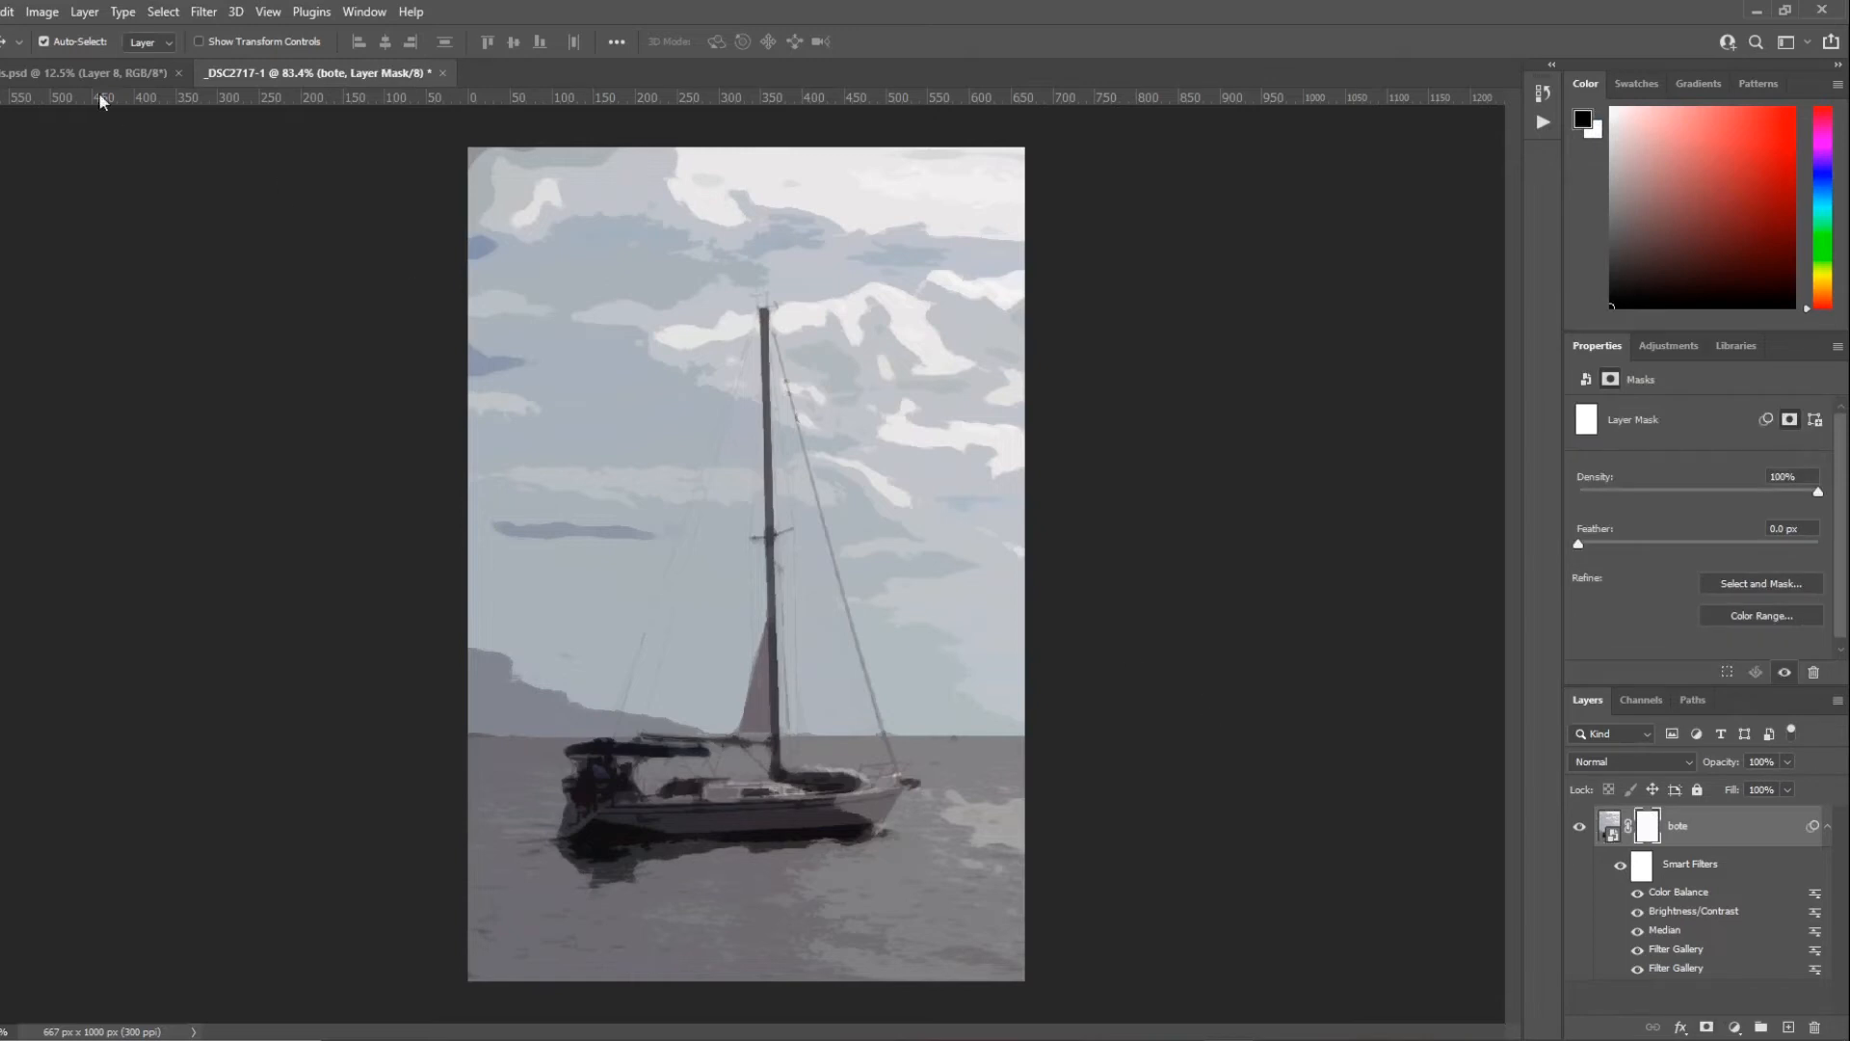
{"action": "key", "text": "b"}
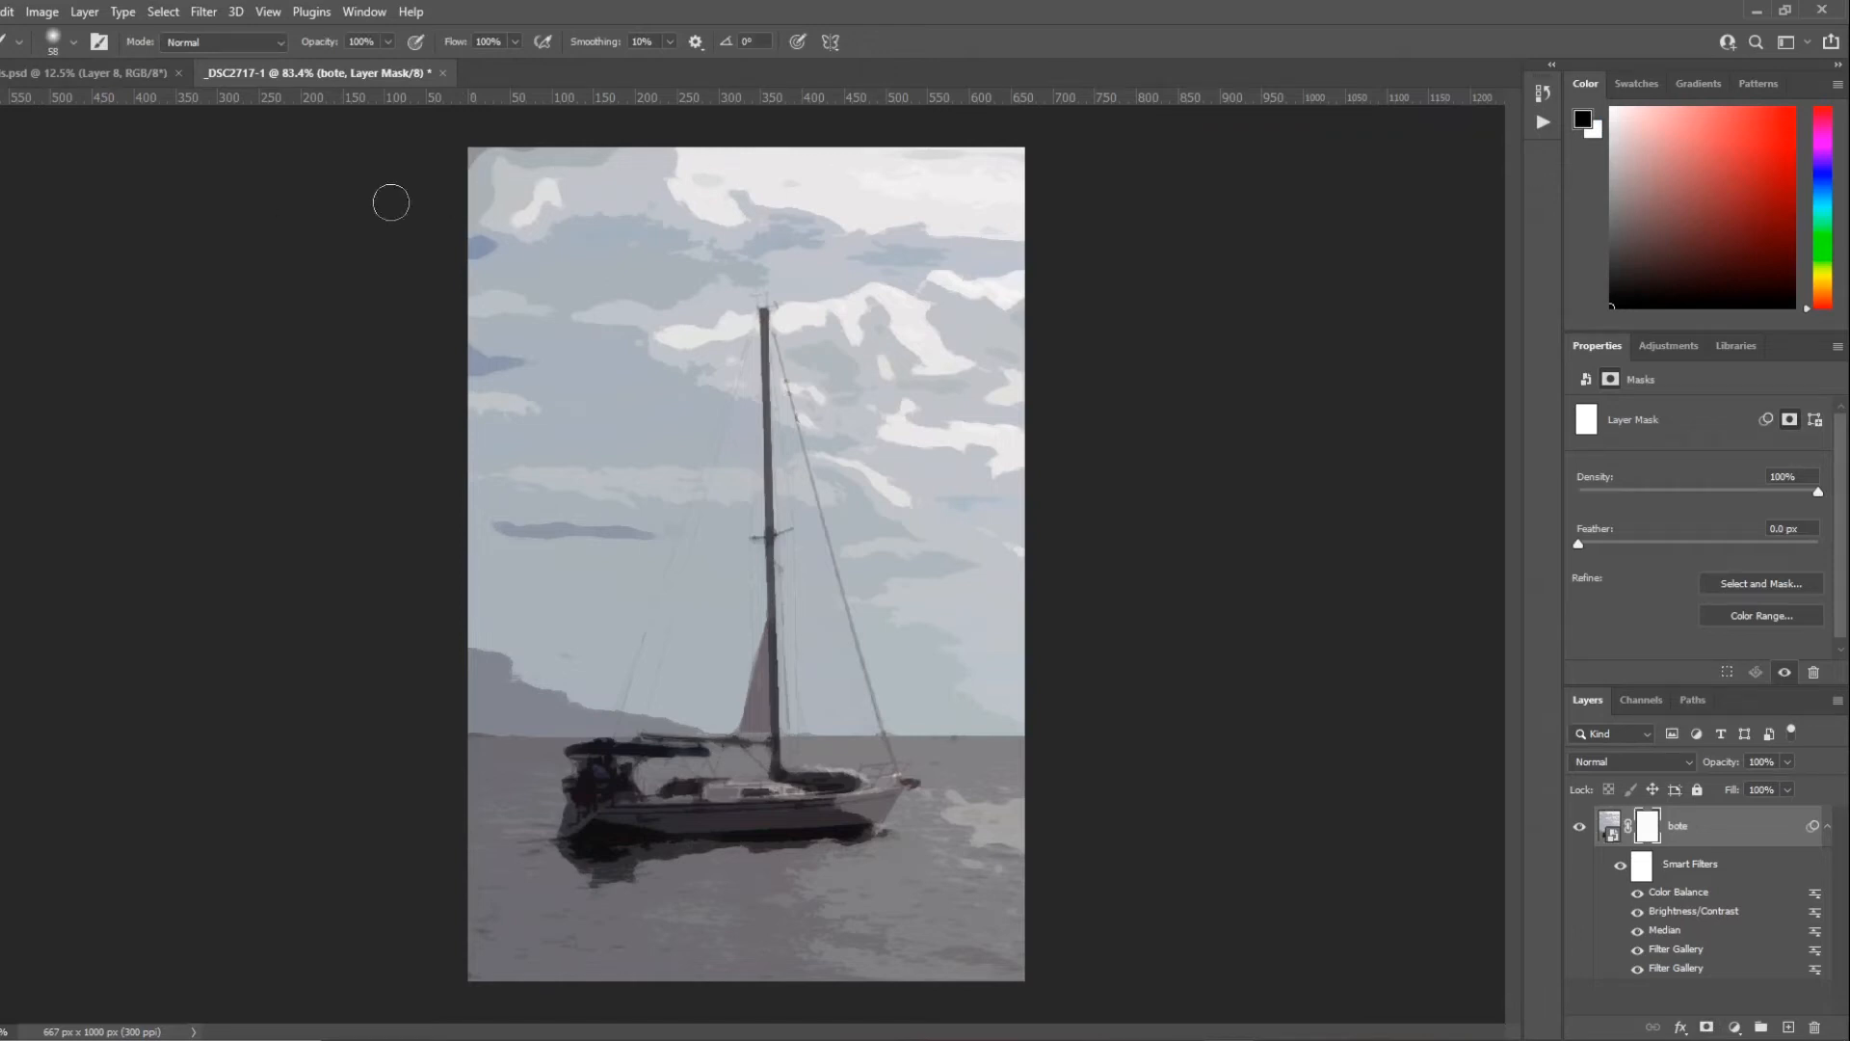
{"action": "left_click", "coordinate": [53, 44]}
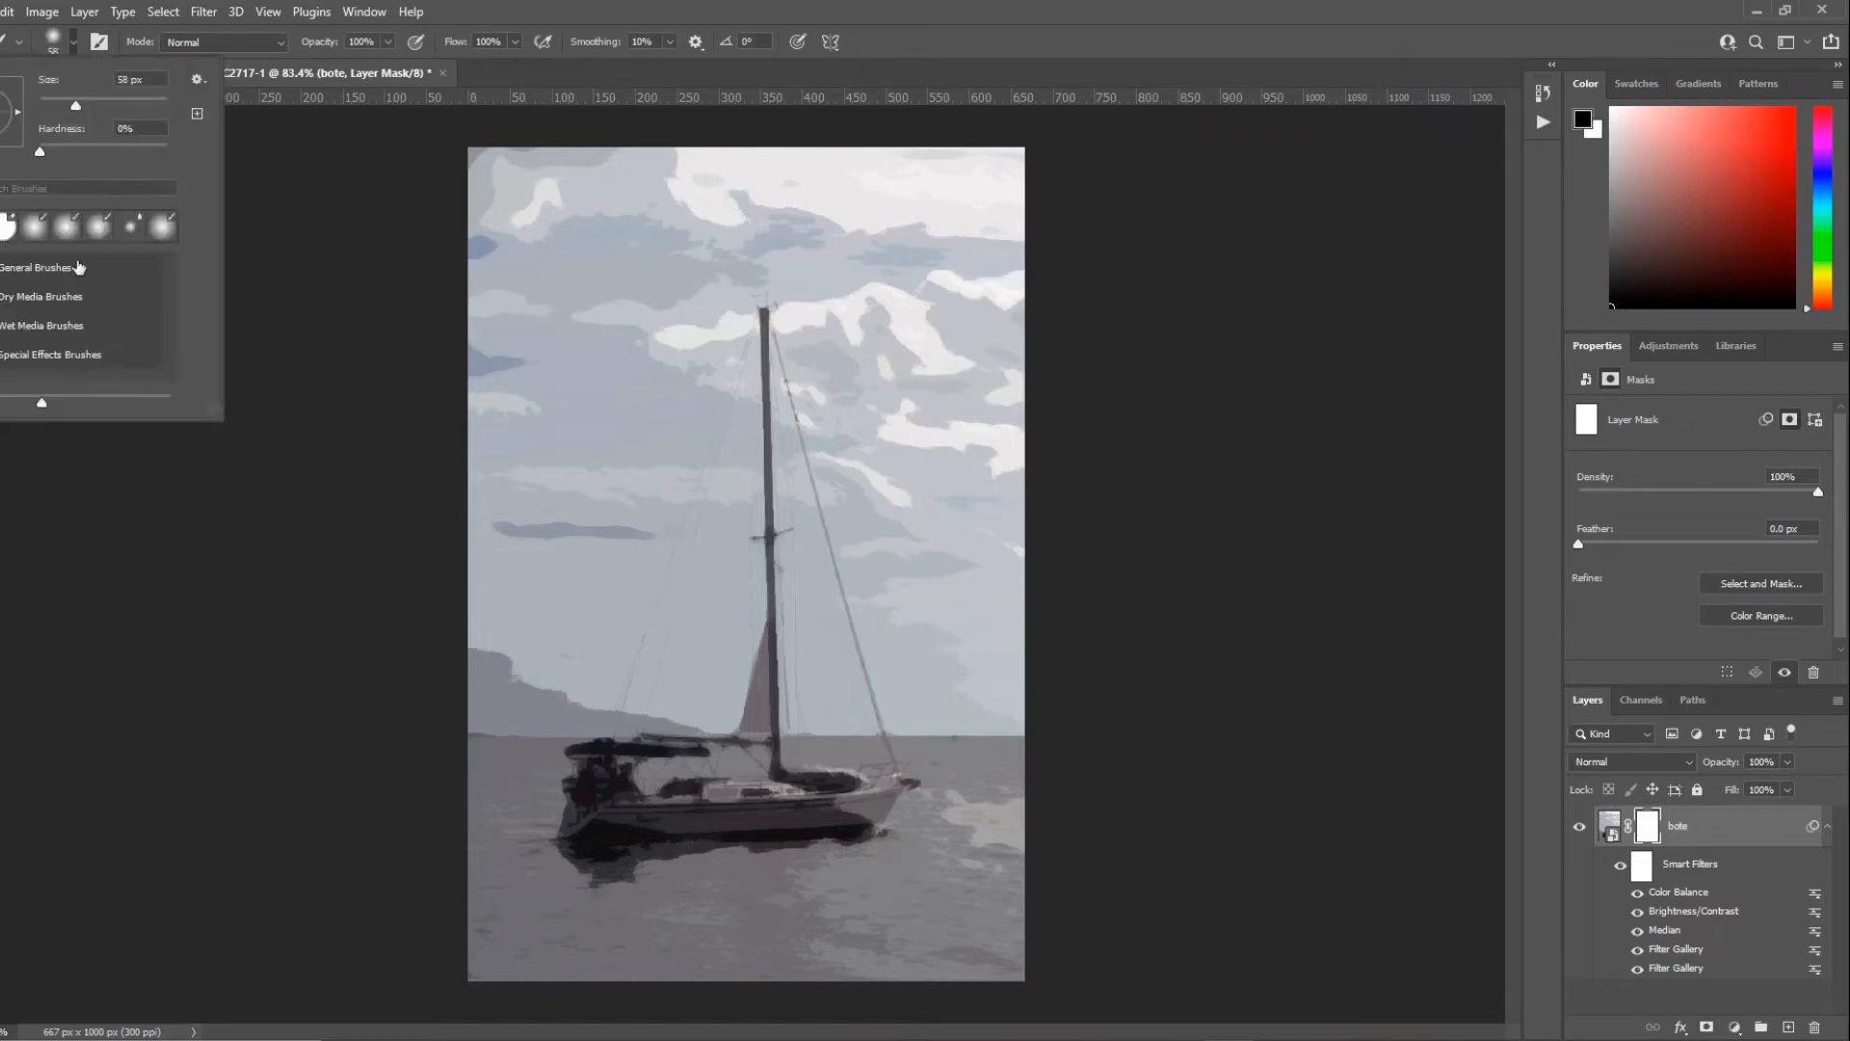
{"action": "left_click", "coordinate": [2, 268]}
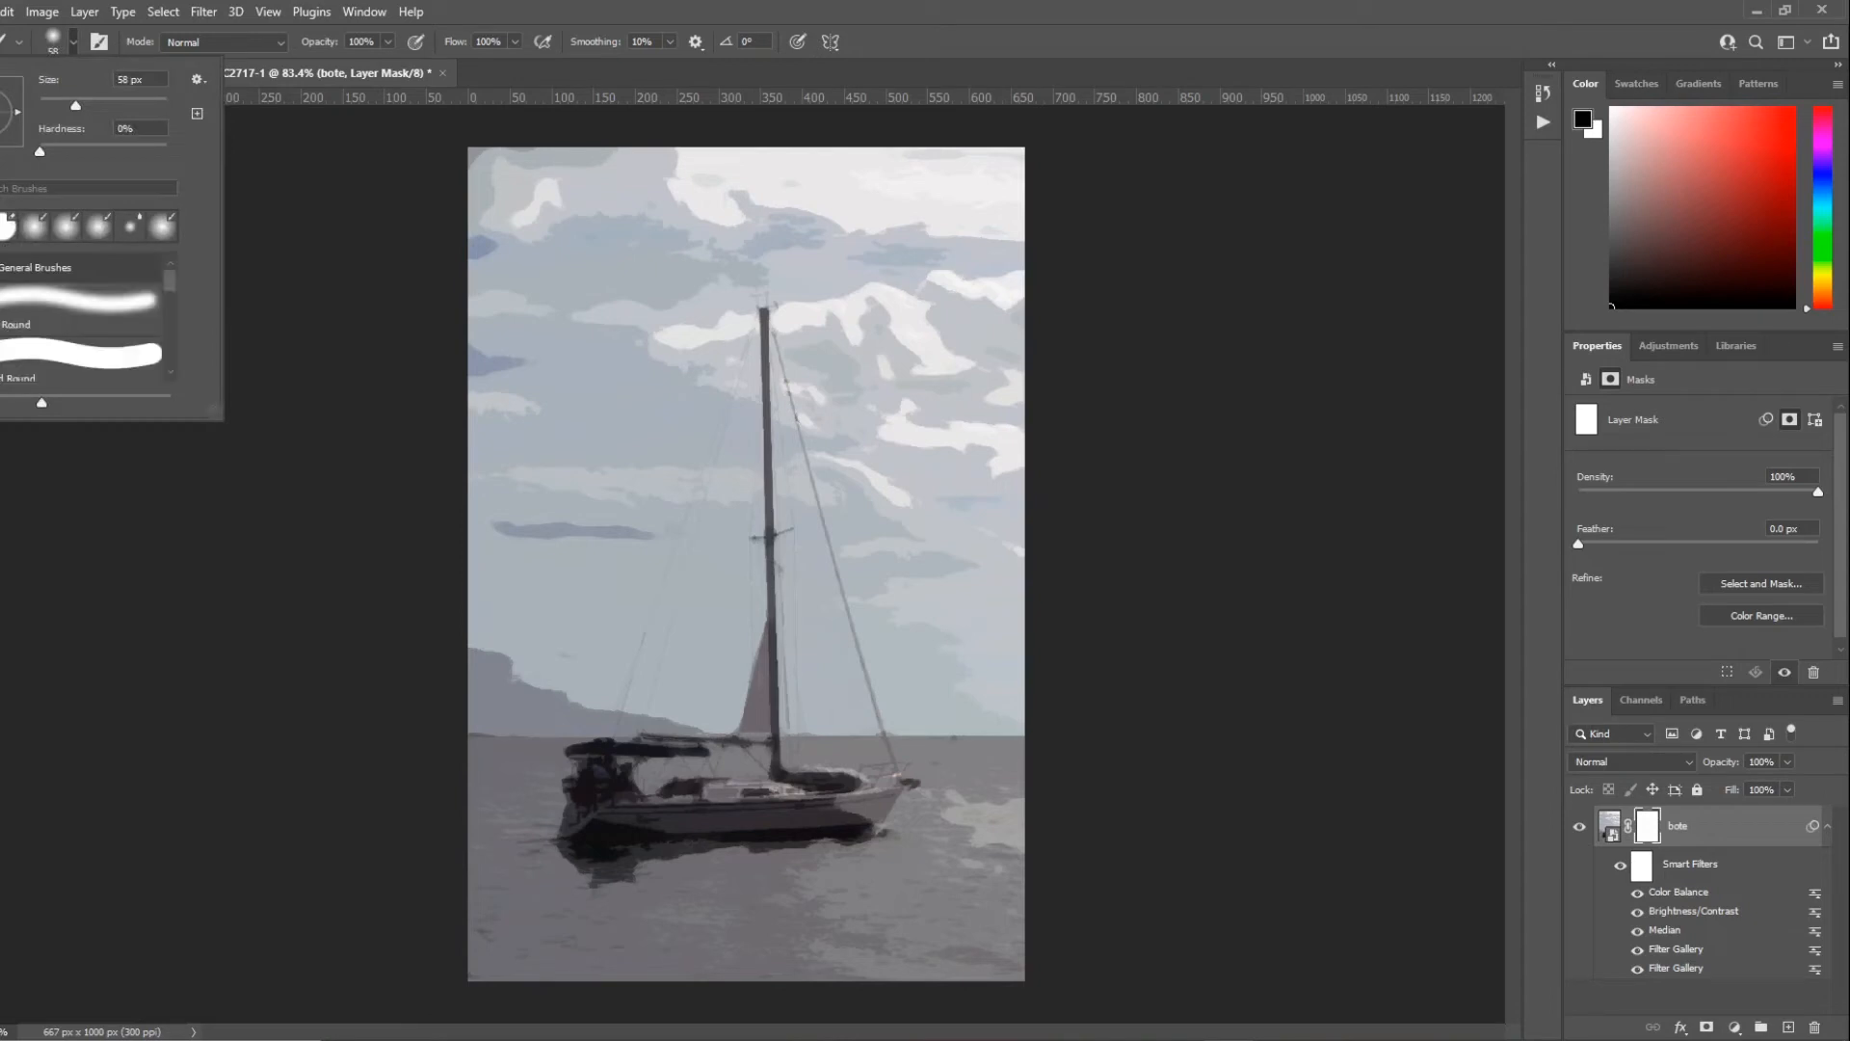
{"action": "left_click", "coordinate": [2, 268]}
{"action": "left_click", "coordinate": [2, 296]}
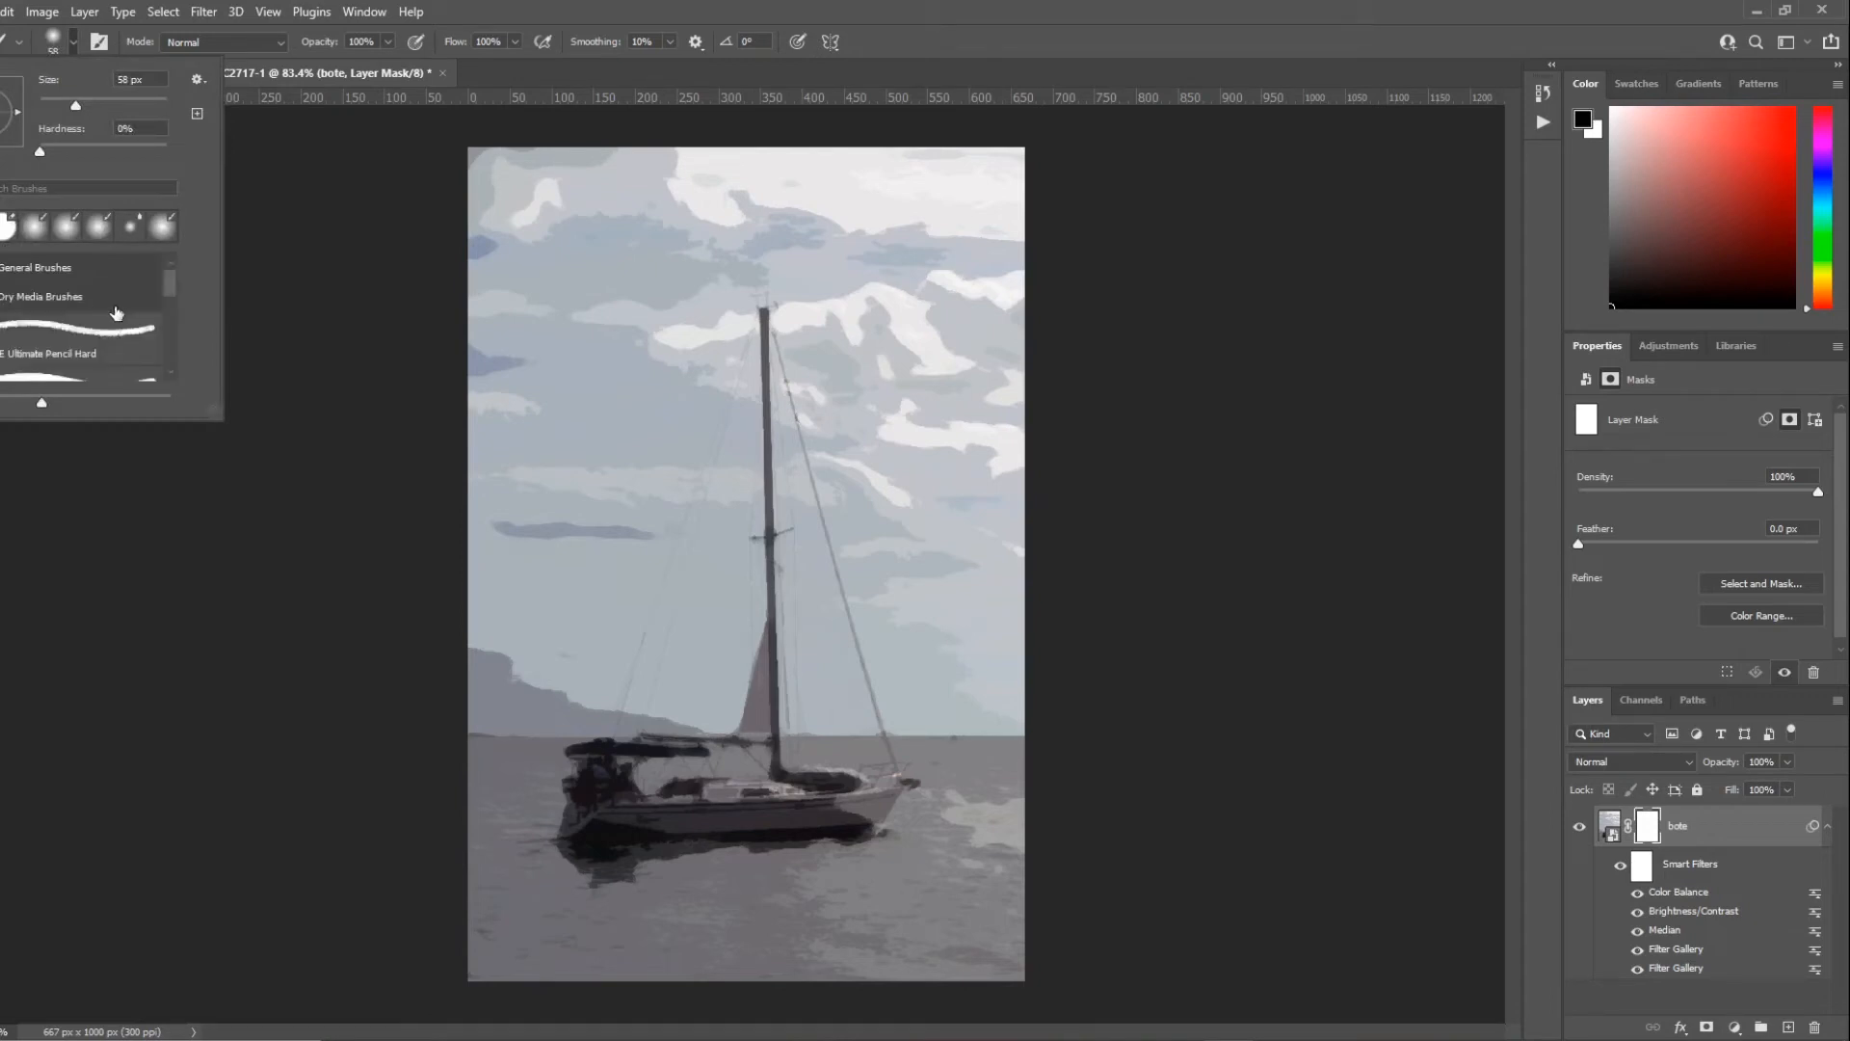
{"action": "scroll", "coordinate": [116, 313], "scroll_direction": "down", "scroll_amount": 4}
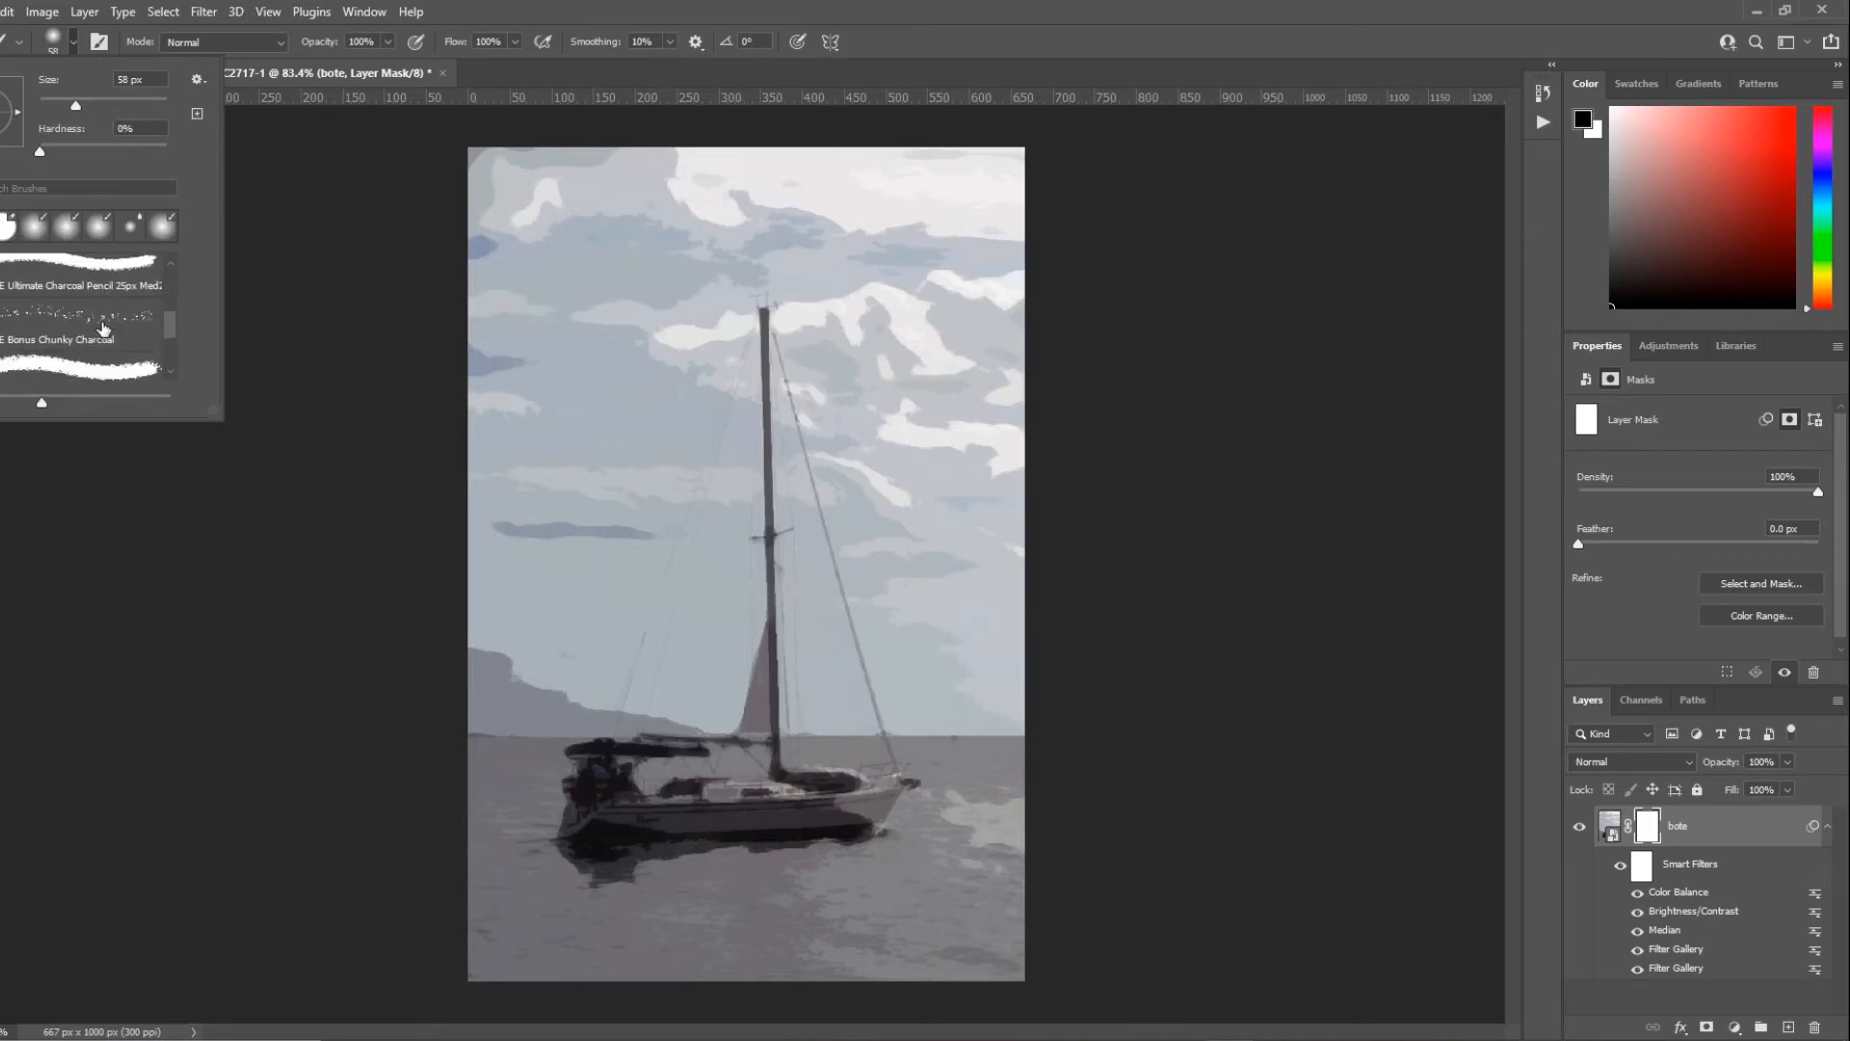
{"action": "scroll", "coordinate": [104, 327], "scroll_direction": "up", "scroll_amount": 2}
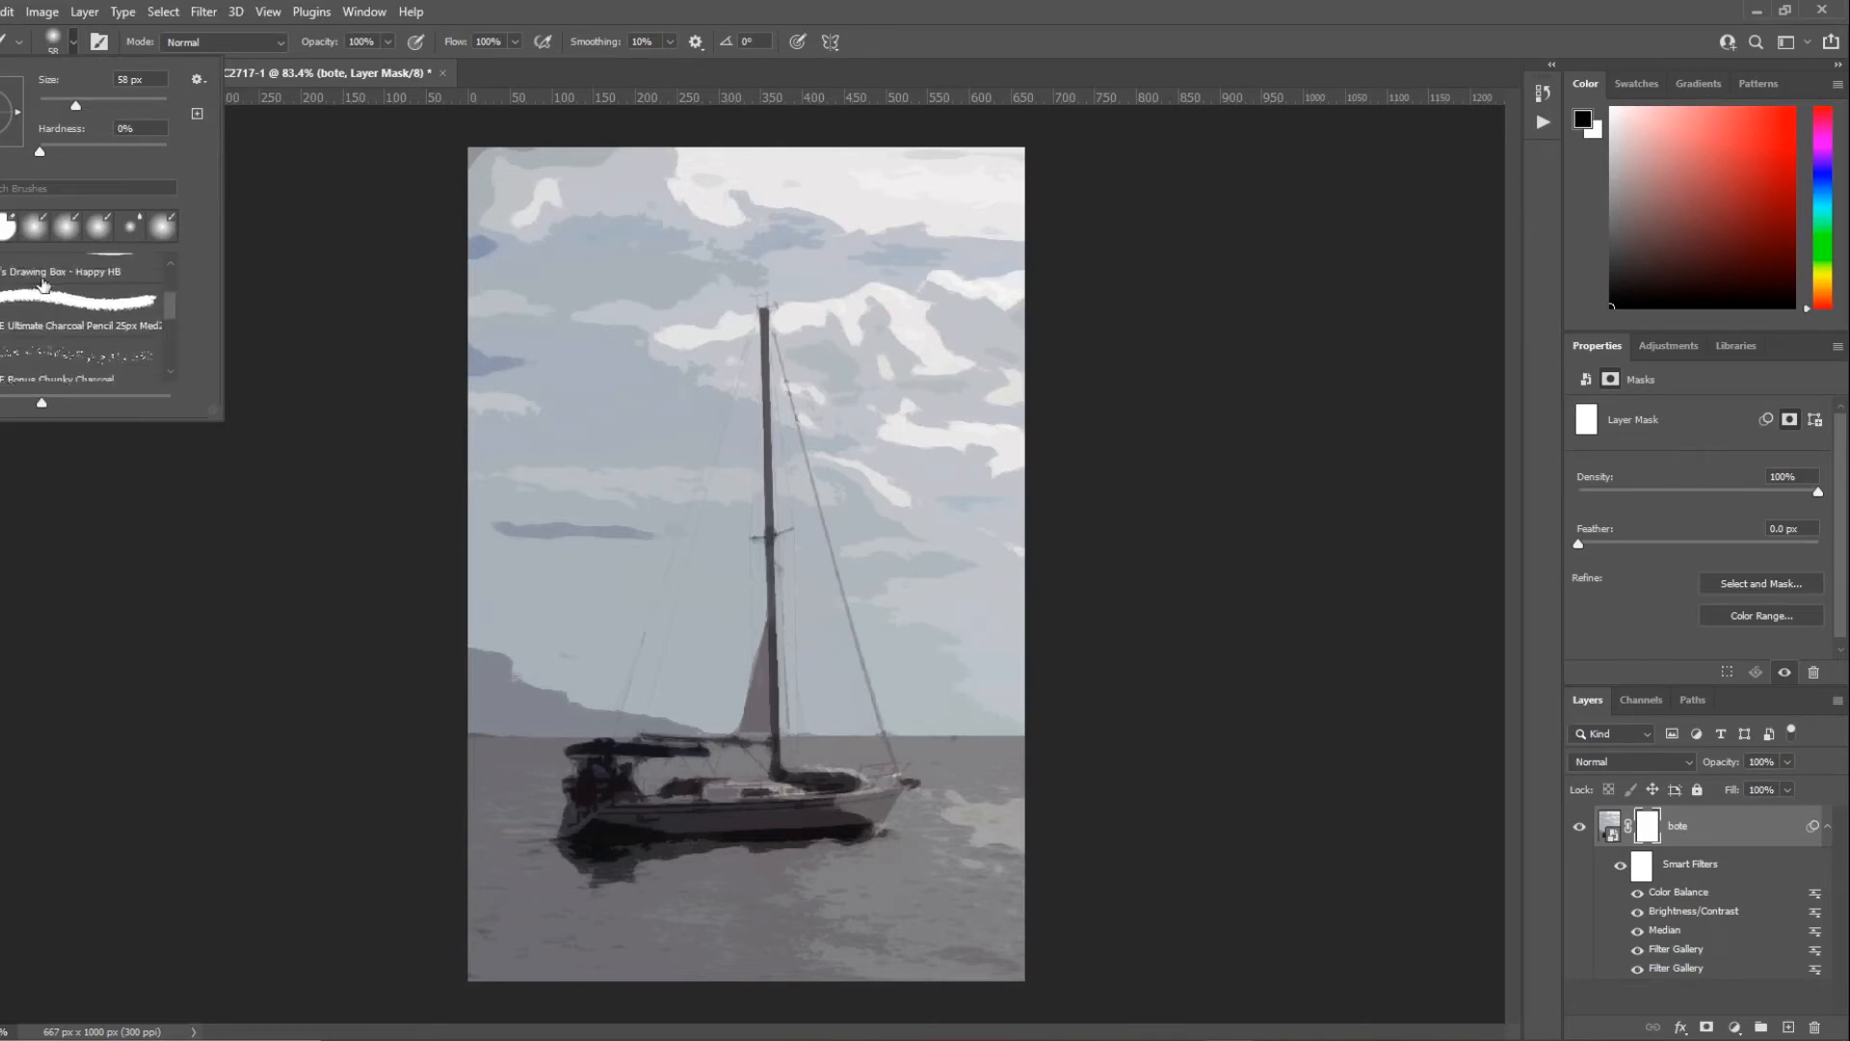
{"action": "scroll", "coordinate": [57, 299], "scroll_direction": "down", "scroll_amount": 2}
{"action": "left_click", "coordinate": [75, 308]}
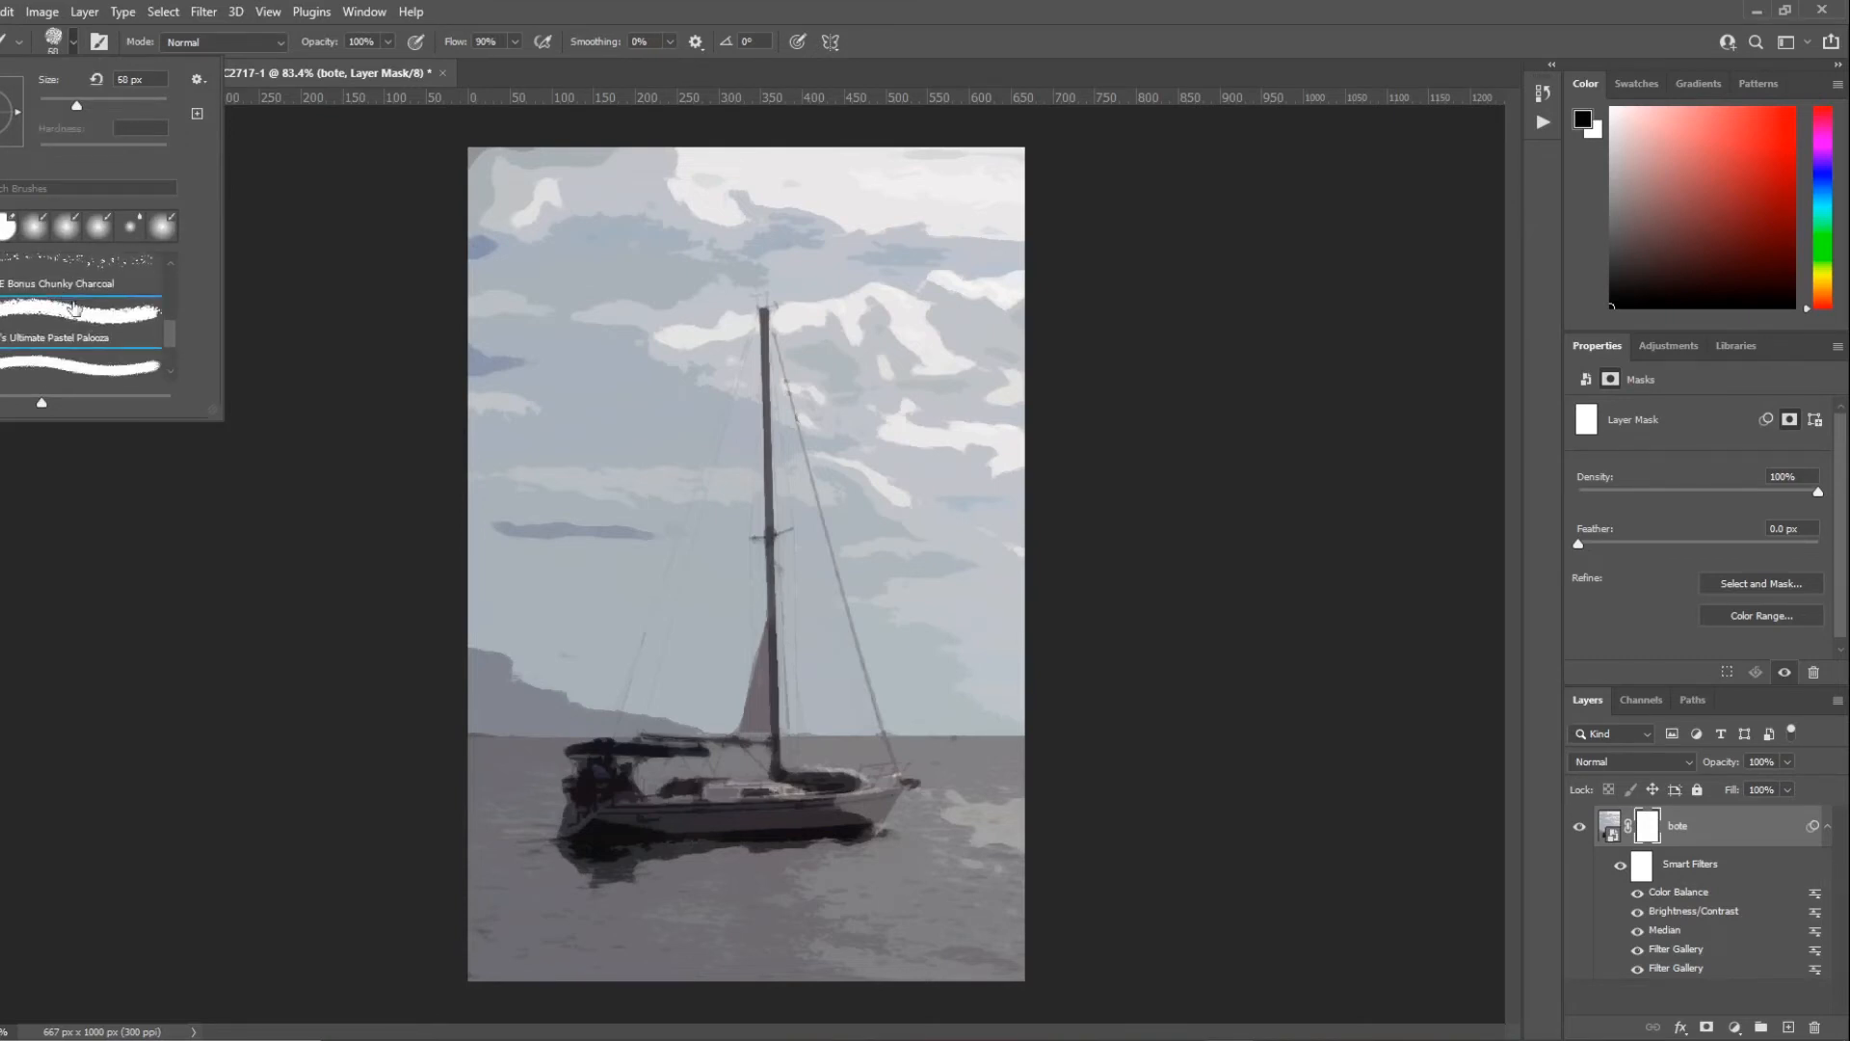
{"action": "left_click", "coordinate": [956, 29]}
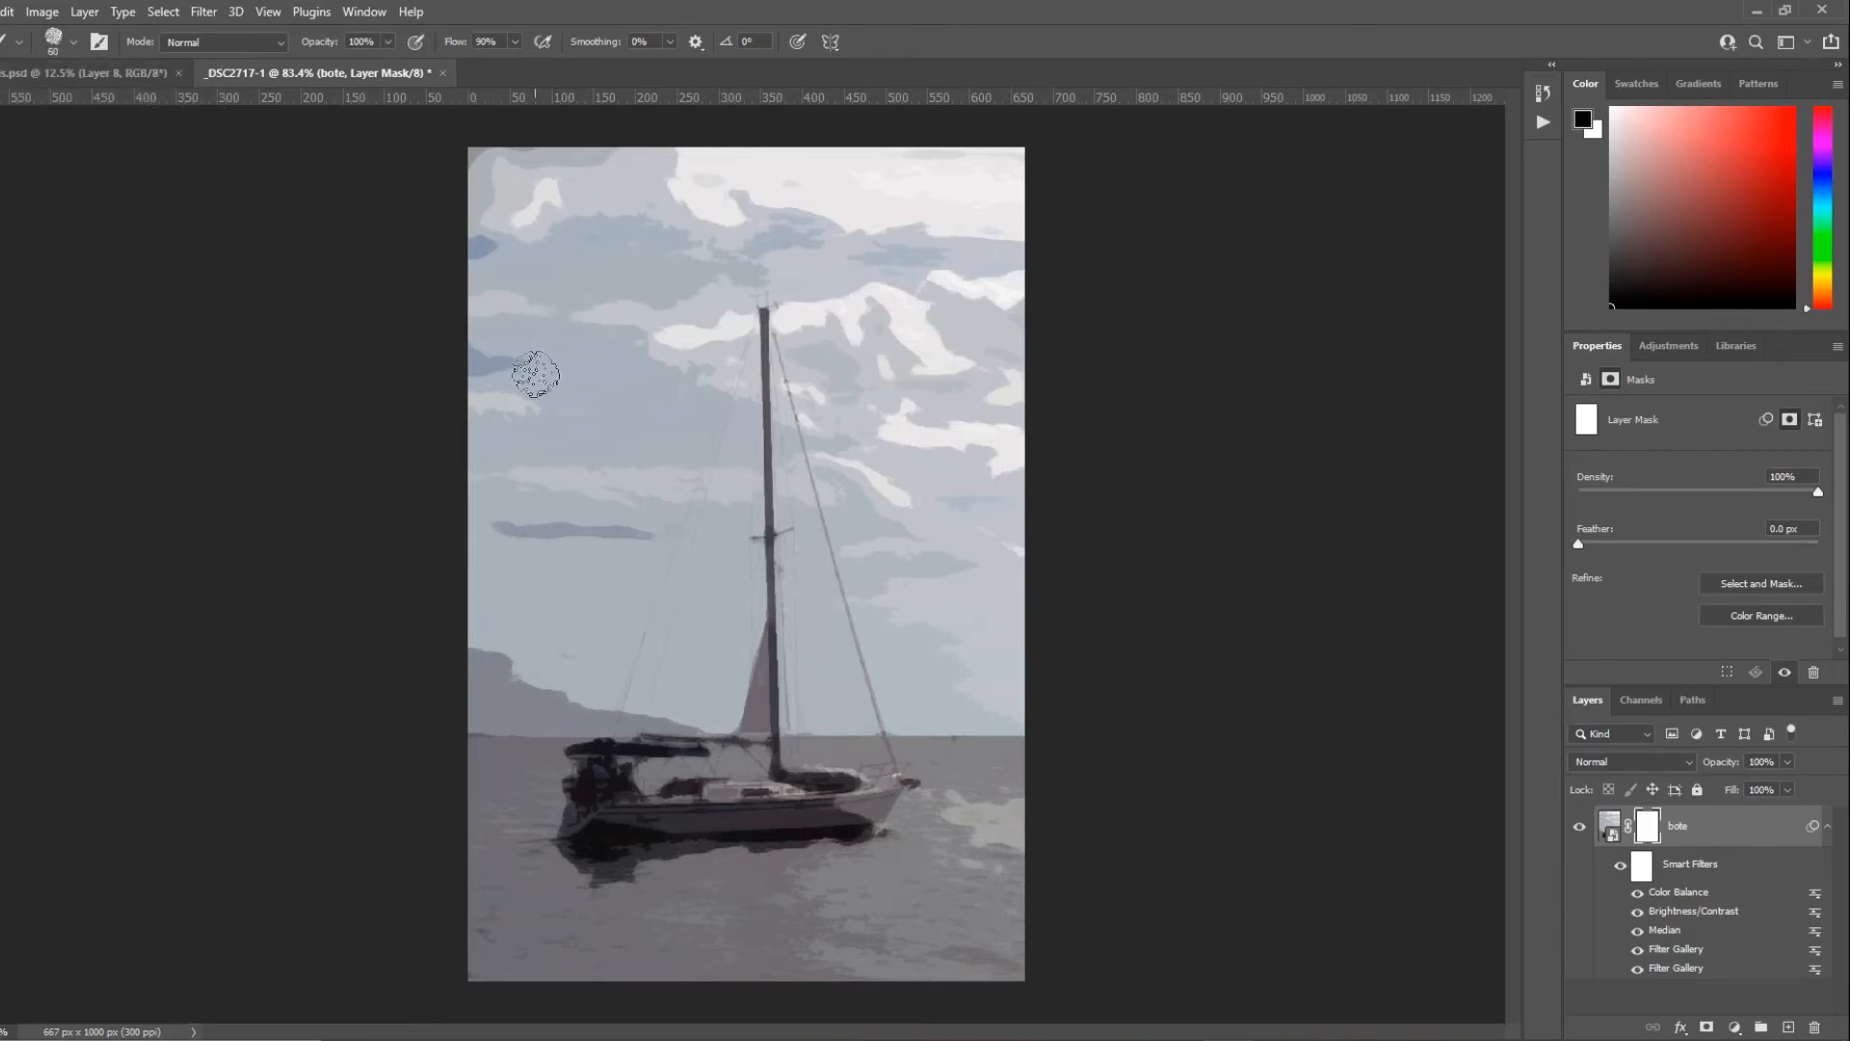
Step: Paint black on the layer mask around all the image edges, leaving the sailboat inside a rough, irregular brushed outline
{"action": "mouse_move", "coordinate": [570, 235]}
{"action": "left_mouse_down"}
{"action": "mouse_move", "coordinate": [466, 177]}
{"action": "mouse_move", "coordinate": [405, 214]}
{"action": "left_mouse_up"}
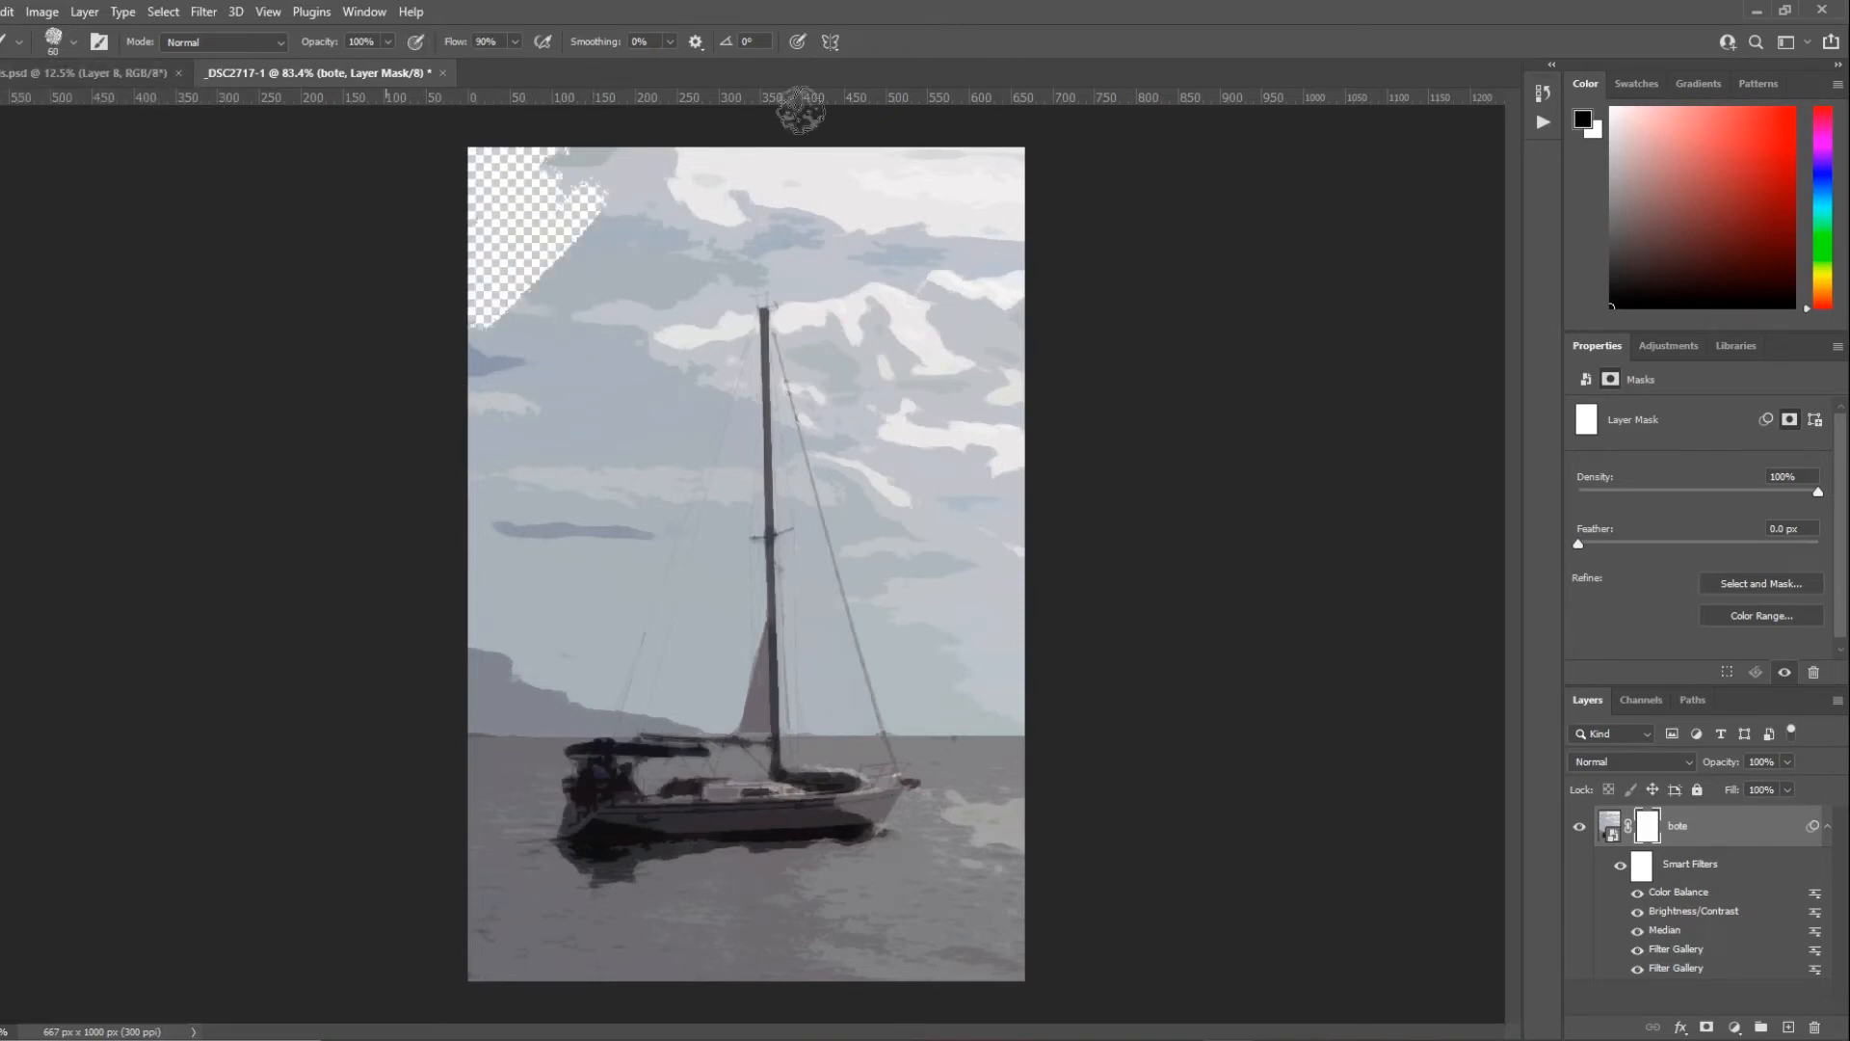
{"action": "mouse_move", "coordinate": [800, 111]}
{"action": "left_mouse_down"}
{"action": "mouse_move", "coordinate": [964, 162]}
{"action": "mouse_move", "coordinate": [923, 275]}
{"action": "mouse_move", "coordinate": [992, 188]}
{"action": "mouse_move", "coordinate": [840, 238]}
{"action": "mouse_move", "coordinate": [1070, 170]}
{"action": "mouse_move", "coordinate": [1045, 216]}
{"action": "mouse_move", "coordinate": [811, 270]}
{"action": "mouse_move", "coordinate": [871, 252]}
{"action": "left_mouse_up"}
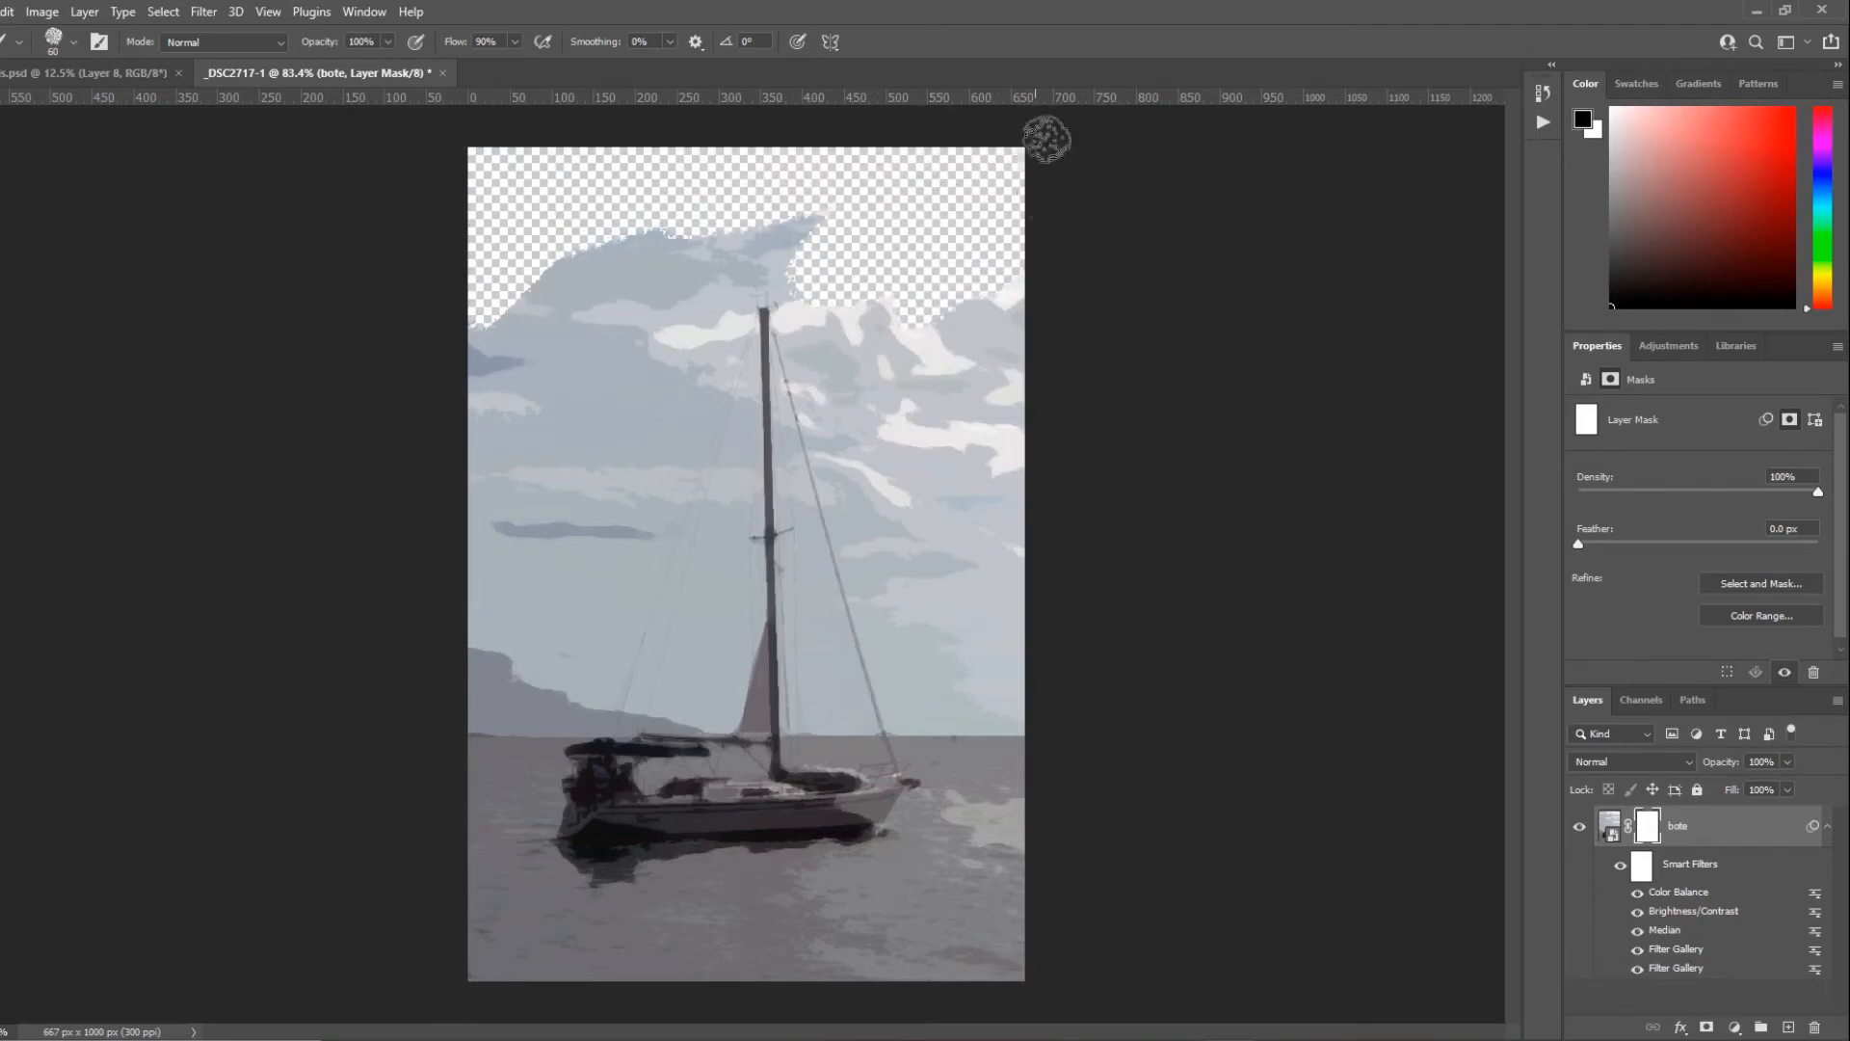
{"action": "mouse_move", "coordinate": [958, 347]}
{"action": "left_mouse_down"}
{"action": "mouse_move", "coordinate": [921, 369]}
{"action": "mouse_move", "coordinate": [940, 401]}
{"action": "mouse_move", "coordinate": [1024, 353]}
{"action": "mouse_move", "coordinate": [1044, 363]}
{"action": "mouse_move", "coordinate": [932, 724]}
{"action": "mouse_move", "coordinate": [1014, 676]}
{"action": "mouse_move", "coordinate": [1060, 499]}
{"action": "mouse_move", "coordinate": [1017, 546]}
{"action": "mouse_move", "coordinate": [969, 768]}
{"action": "mouse_move", "coordinate": [986, 818]}
{"action": "mouse_move", "coordinate": [887, 955]}
{"action": "mouse_move", "coordinate": [1055, 785]}
{"action": "mouse_move", "coordinate": [935, 981]}
{"action": "mouse_move", "coordinate": [948, 1012]}
{"action": "mouse_move", "coordinate": [1073, 955]}
{"action": "mouse_move", "coordinate": [1098, 802]}
{"action": "mouse_move", "coordinate": [1016, 832]}
{"action": "mouse_move", "coordinate": [899, 990]}
{"action": "mouse_move", "coordinate": [812, 986]}
{"action": "mouse_move", "coordinate": [893, 900]}
{"action": "mouse_move", "coordinate": [702, 984]}
{"action": "mouse_move", "coordinate": [779, 941]}
{"action": "mouse_move", "coordinate": [625, 996]}
{"action": "mouse_move", "coordinate": [619, 968]}
{"action": "mouse_move", "coordinate": [517, 957]}
{"action": "mouse_move", "coordinate": [505, 932]}
{"action": "mouse_move", "coordinate": [475, 972]}
{"action": "mouse_move", "coordinate": [465, 891]}
{"action": "mouse_move", "coordinate": [536, 706]}
{"action": "mouse_move", "coordinate": [489, 718]}
{"action": "mouse_move", "coordinate": [441, 793]}
{"action": "mouse_move", "coordinate": [523, 691]}
{"action": "mouse_move", "coordinate": [538, 620]}
{"action": "mouse_move", "coordinate": [443, 681]}
{"action": "mouse_move", "coordinate": [558, 524]}
{"action": "mouse_move", "coordinate": [451, 599]}
{"action": "mouse_move", "coordinate": [485, 555]}
{"action": "mouse_move", "coordinate": [388, 568]}
{"action": "mouse_move", "coordinate": [462, 493]}
{"action": "mouse_move", "coordinate": [533, 363]}
{"action": "mouse_move", "coordinate": [528, 301]}
{"action": "mouse_move", "coordinate": [714, 152]}
{"action": "mouse_move", "coordinate": [730, 167]}
{"action": "mouse_move", "coordinate": [702, 232]}
{"action": "mouse_move", "coordinate": [826, 200]}
{"action": "mouse_move", "coordinate": [827, 230]}
{"action": "mouse_move", "coordinate": [733, 220]}
{"action": "mouse_move", "coordinate": [595, 299]}
{"action": "mouse_move", "coordinate": [592, 330]}
{"action": "mouse_move", "coordinate": [489, 354]}
{"action": "left_mouse_up"}
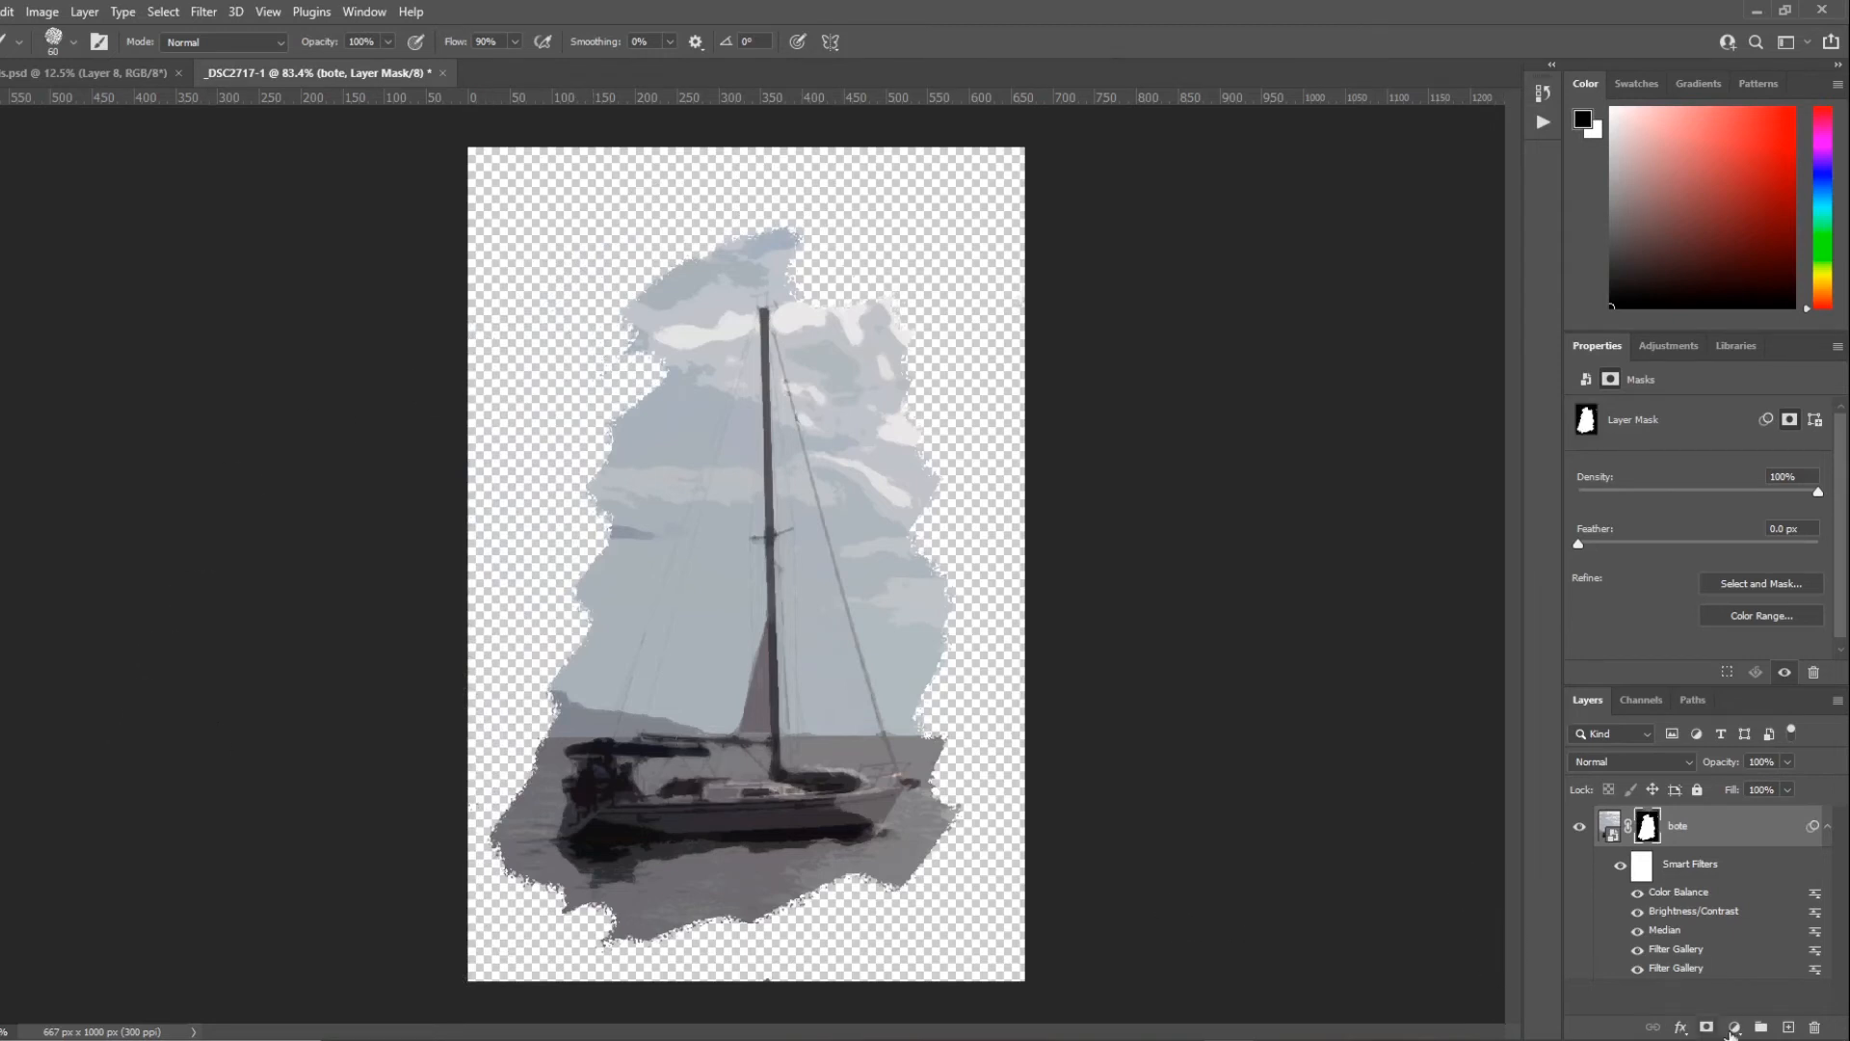
Step: Create a new layer beneath the bote layer and fill it with the off-white foreground color using the Paint Bucket
{"action": "left_click", "coordinate": [1788, 1027]}
{"action": "left_click_drag", "start_coordinate": [1696, 827], "coordinate": [1696, 1000]}
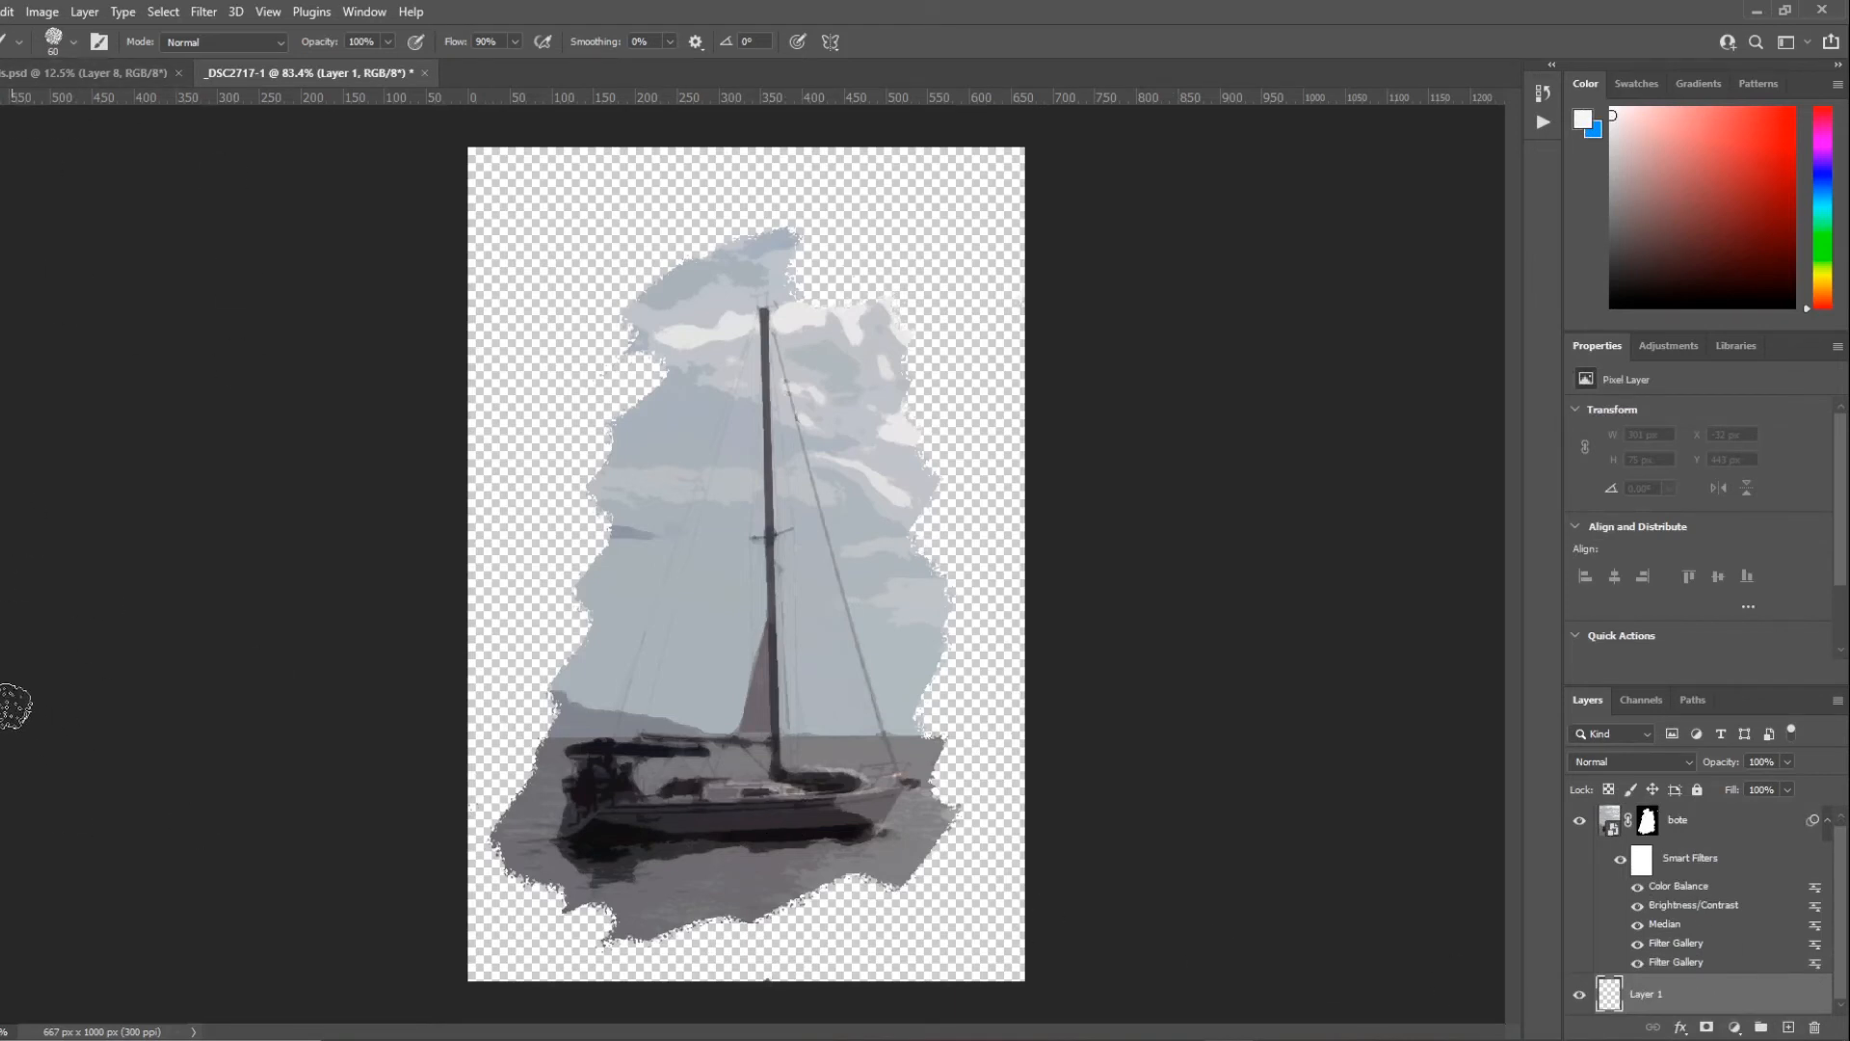
{"action": "key", "text": "g"}
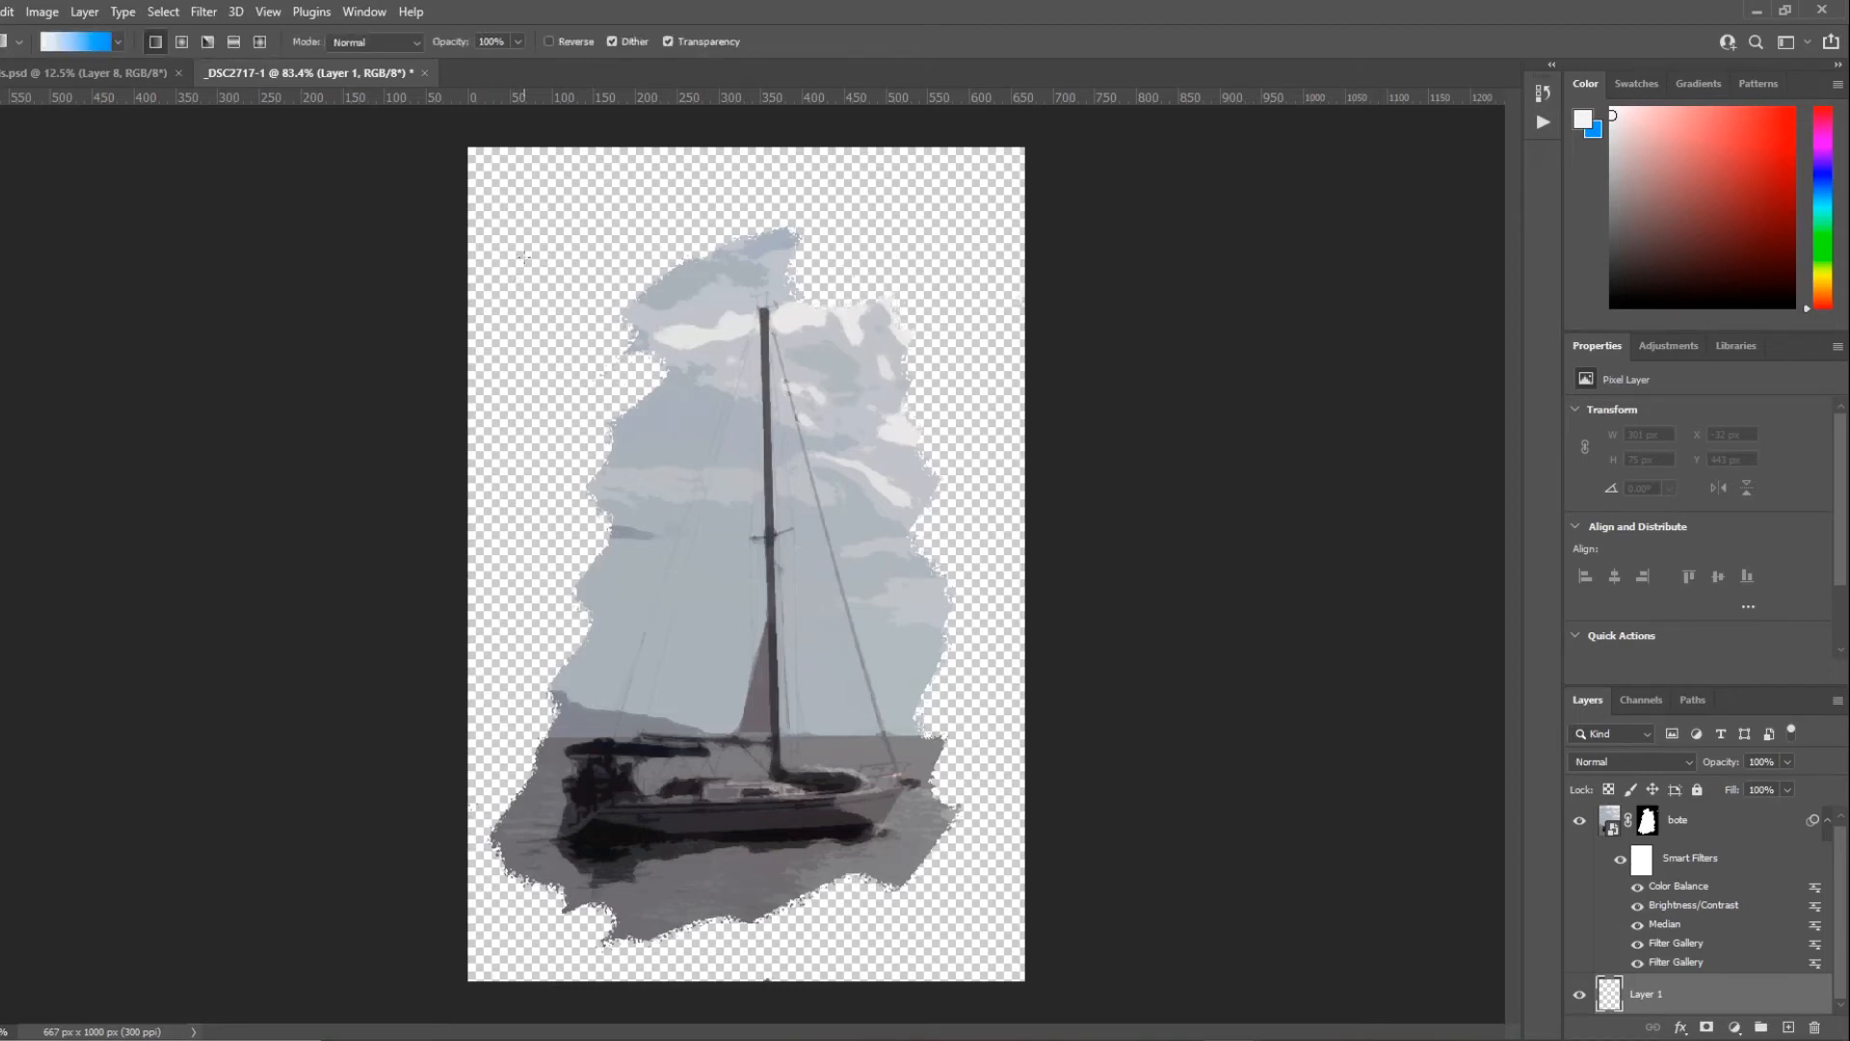
{"action": "key", "text": "shift+g"}
{"action": "left_click", "coordinate": [544, 307]}
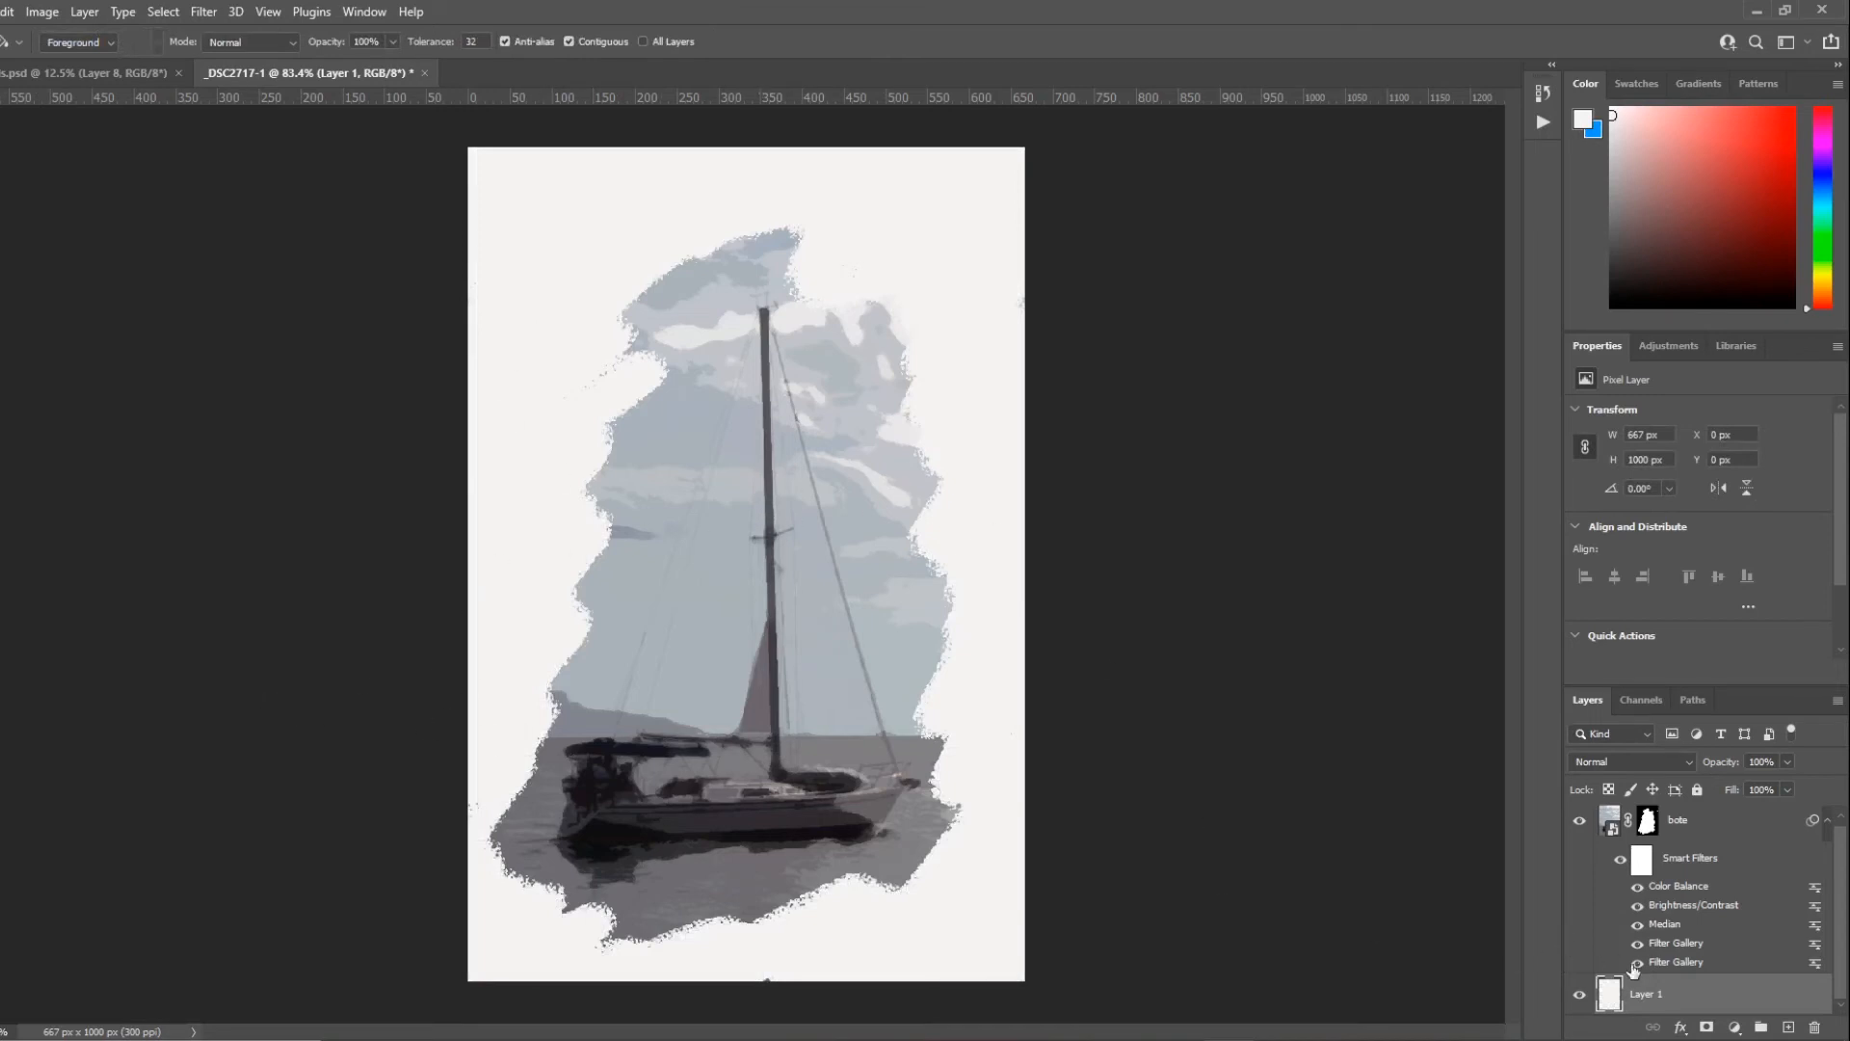
Step: Apply the Texturizer filter to Layer 1 with a Canvas texture, 73% scaling, relief 4 and top light, with the Cutout effect hidden
{"action": "left_click", "coordinate": [1686, 1031]}
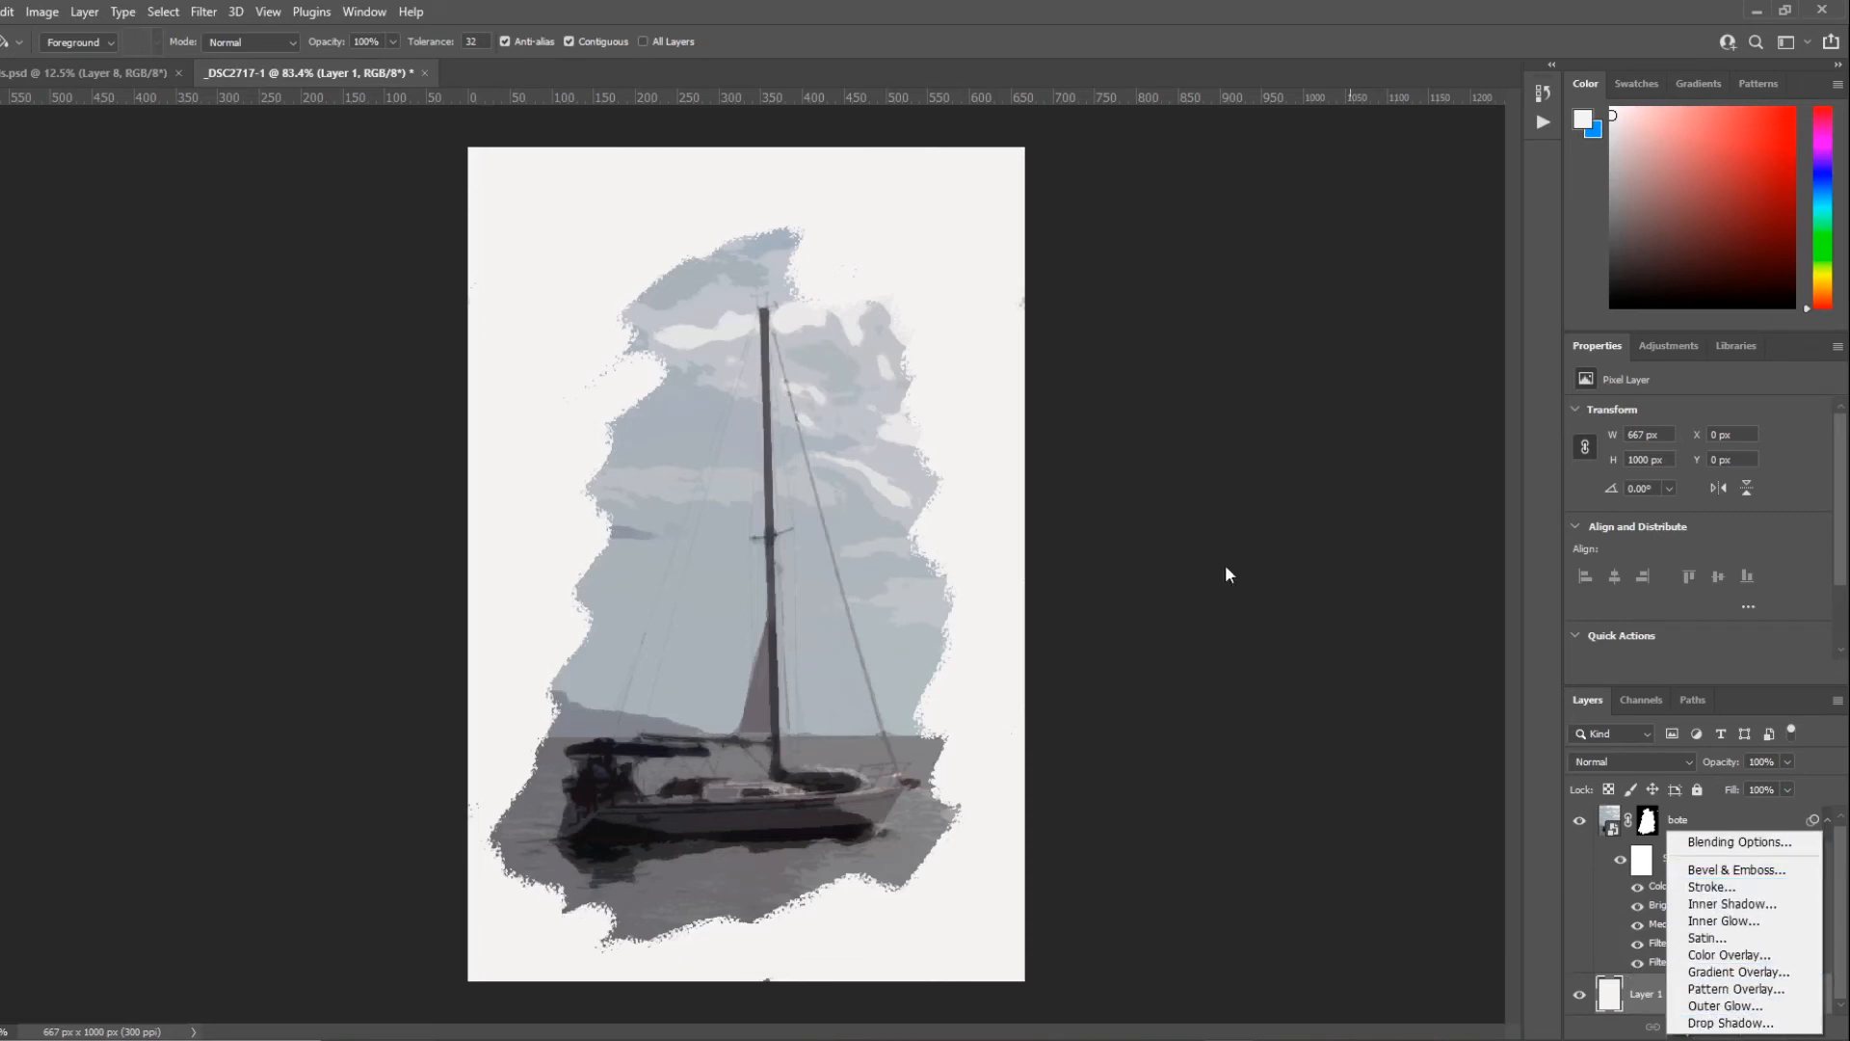
{"action": "left_click", "coordinate": [205, 13]}
{"action": "left_click", "coordinate": [204, 13]}
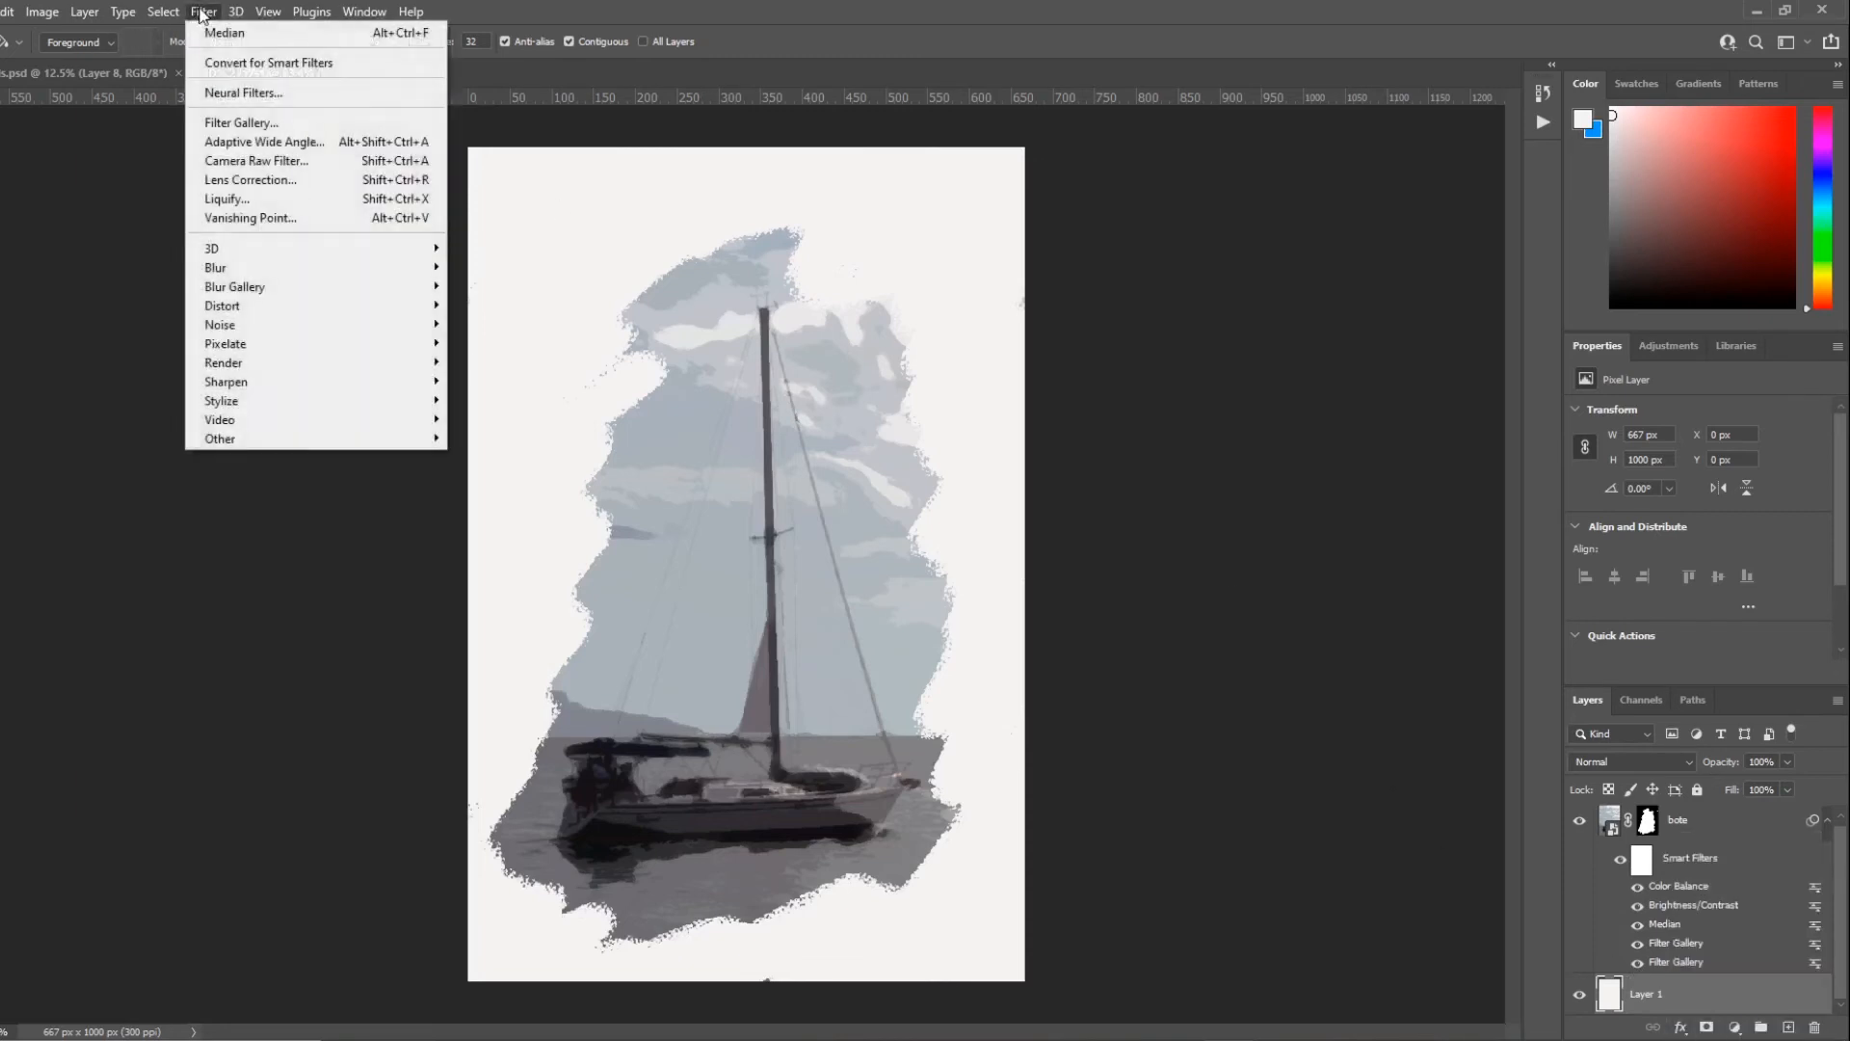
{"action": "left_click", "coordinate": [252, 122]}
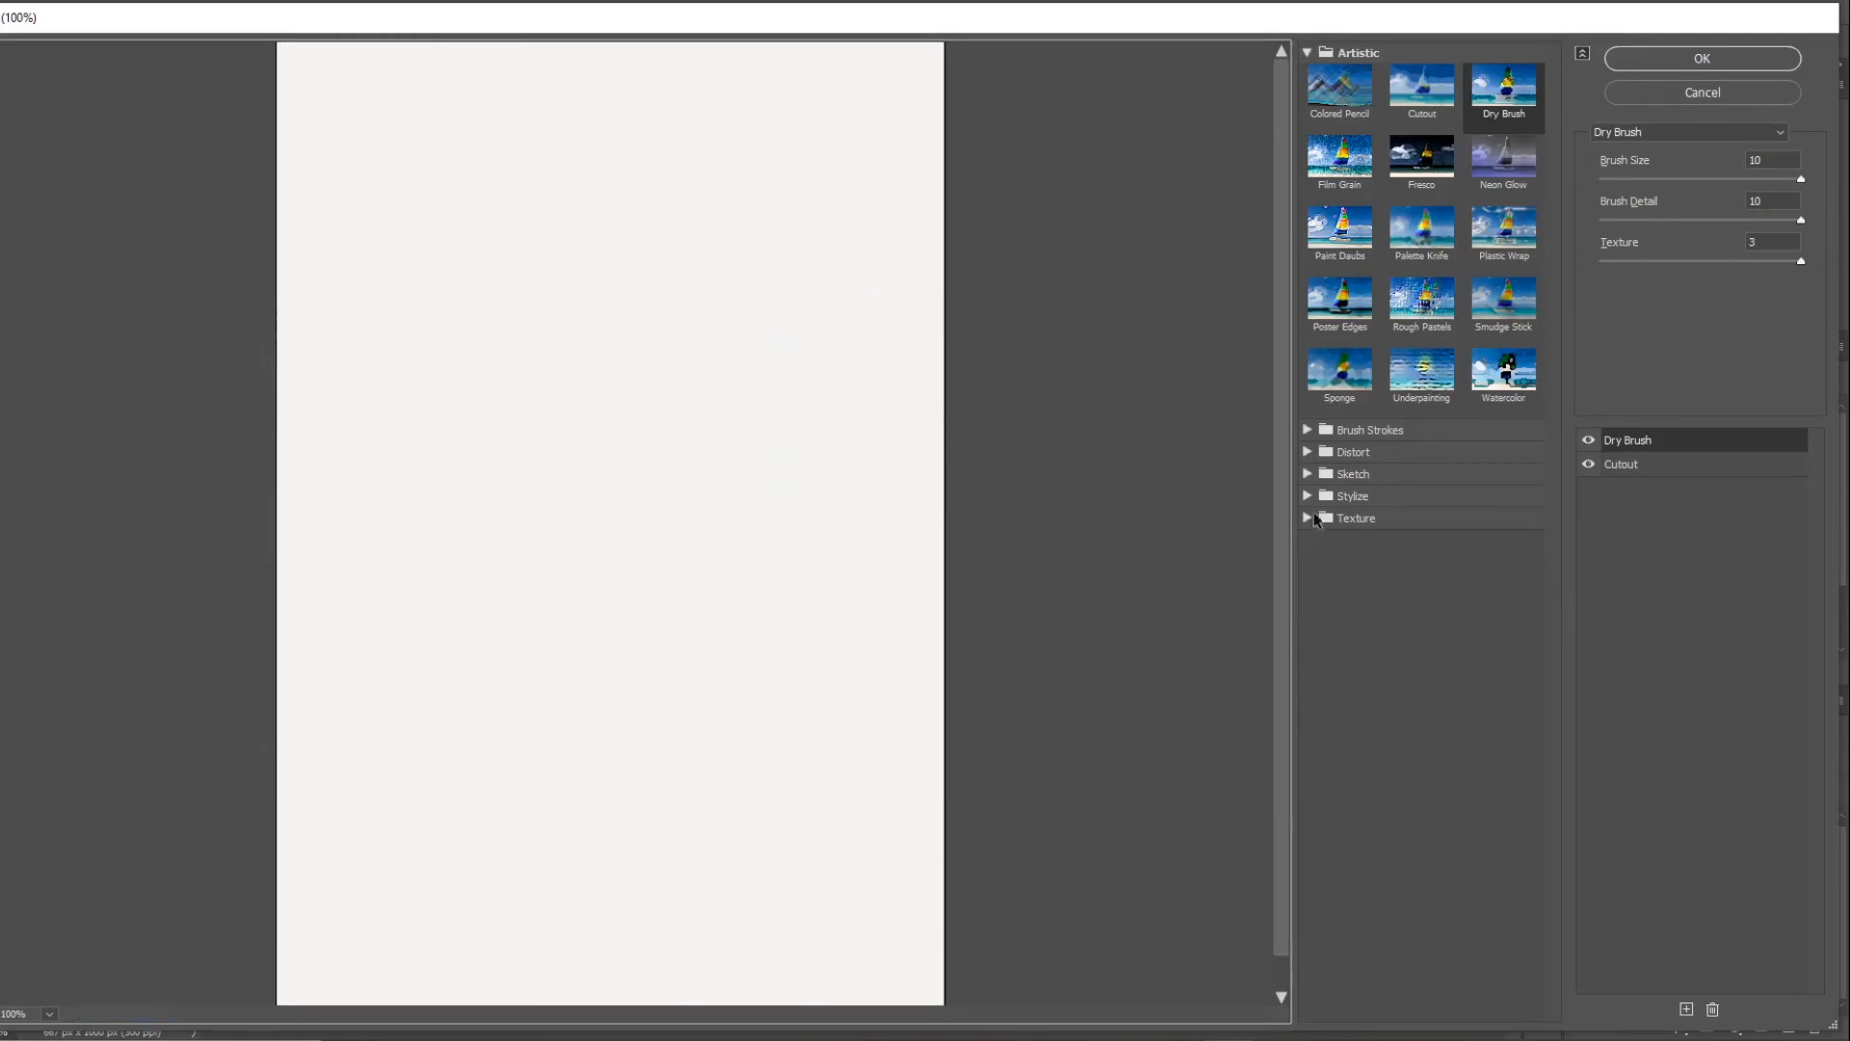
{"action": "left_click", "coordinate": [1307, 519]}
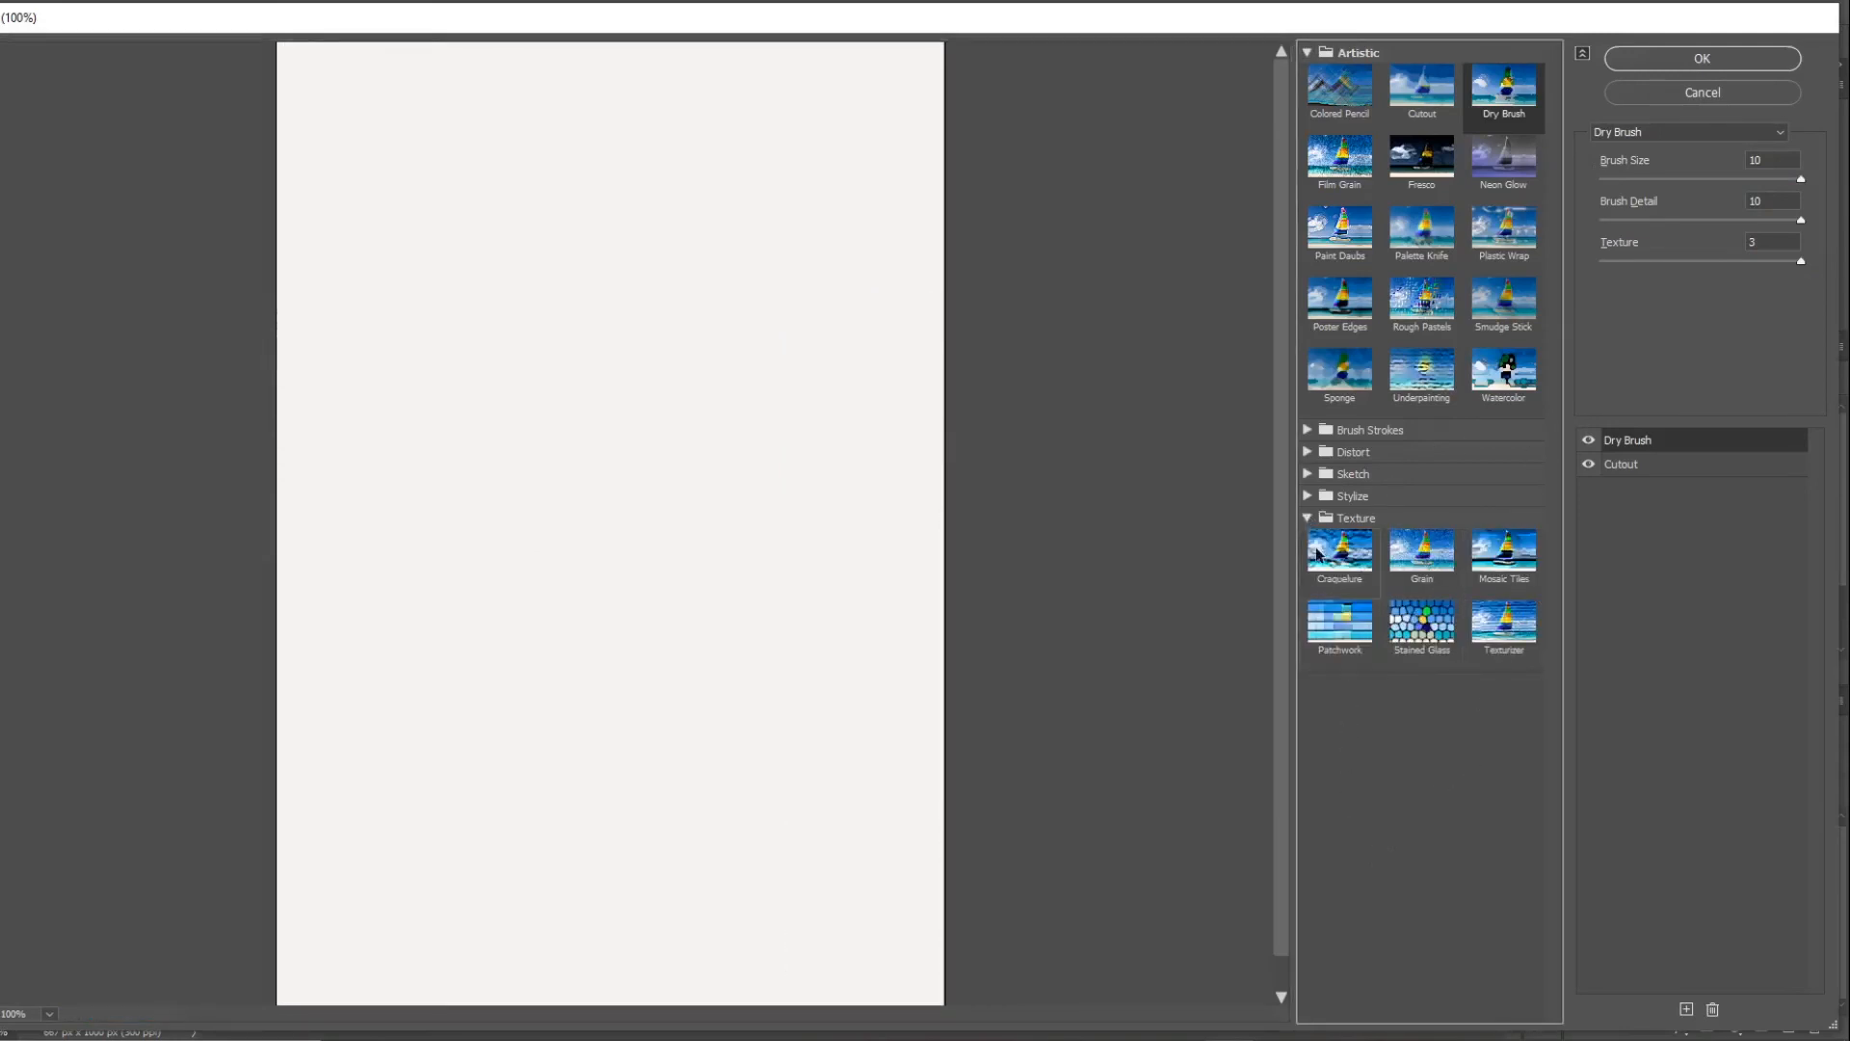
{"action": "left_click", "coordinate": [1511, 636]}
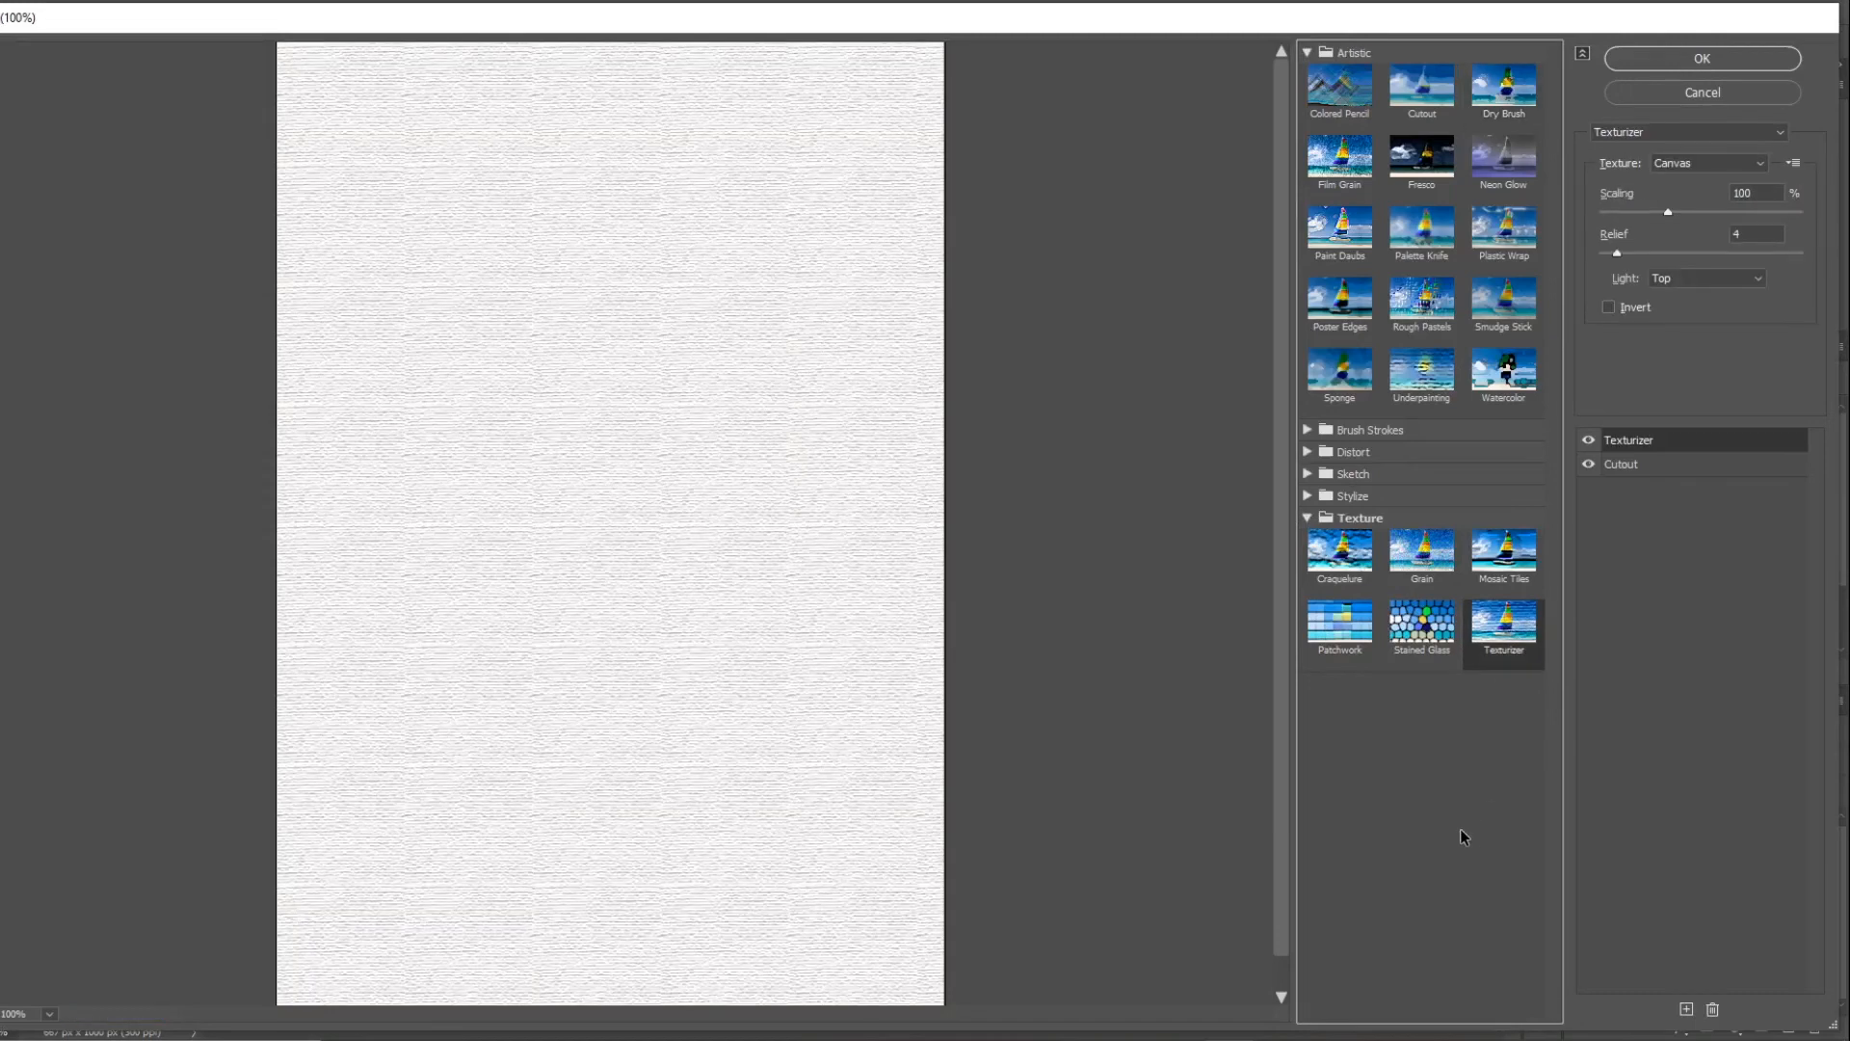
{"action": "left_click", "coordinate": [1589, 465]}
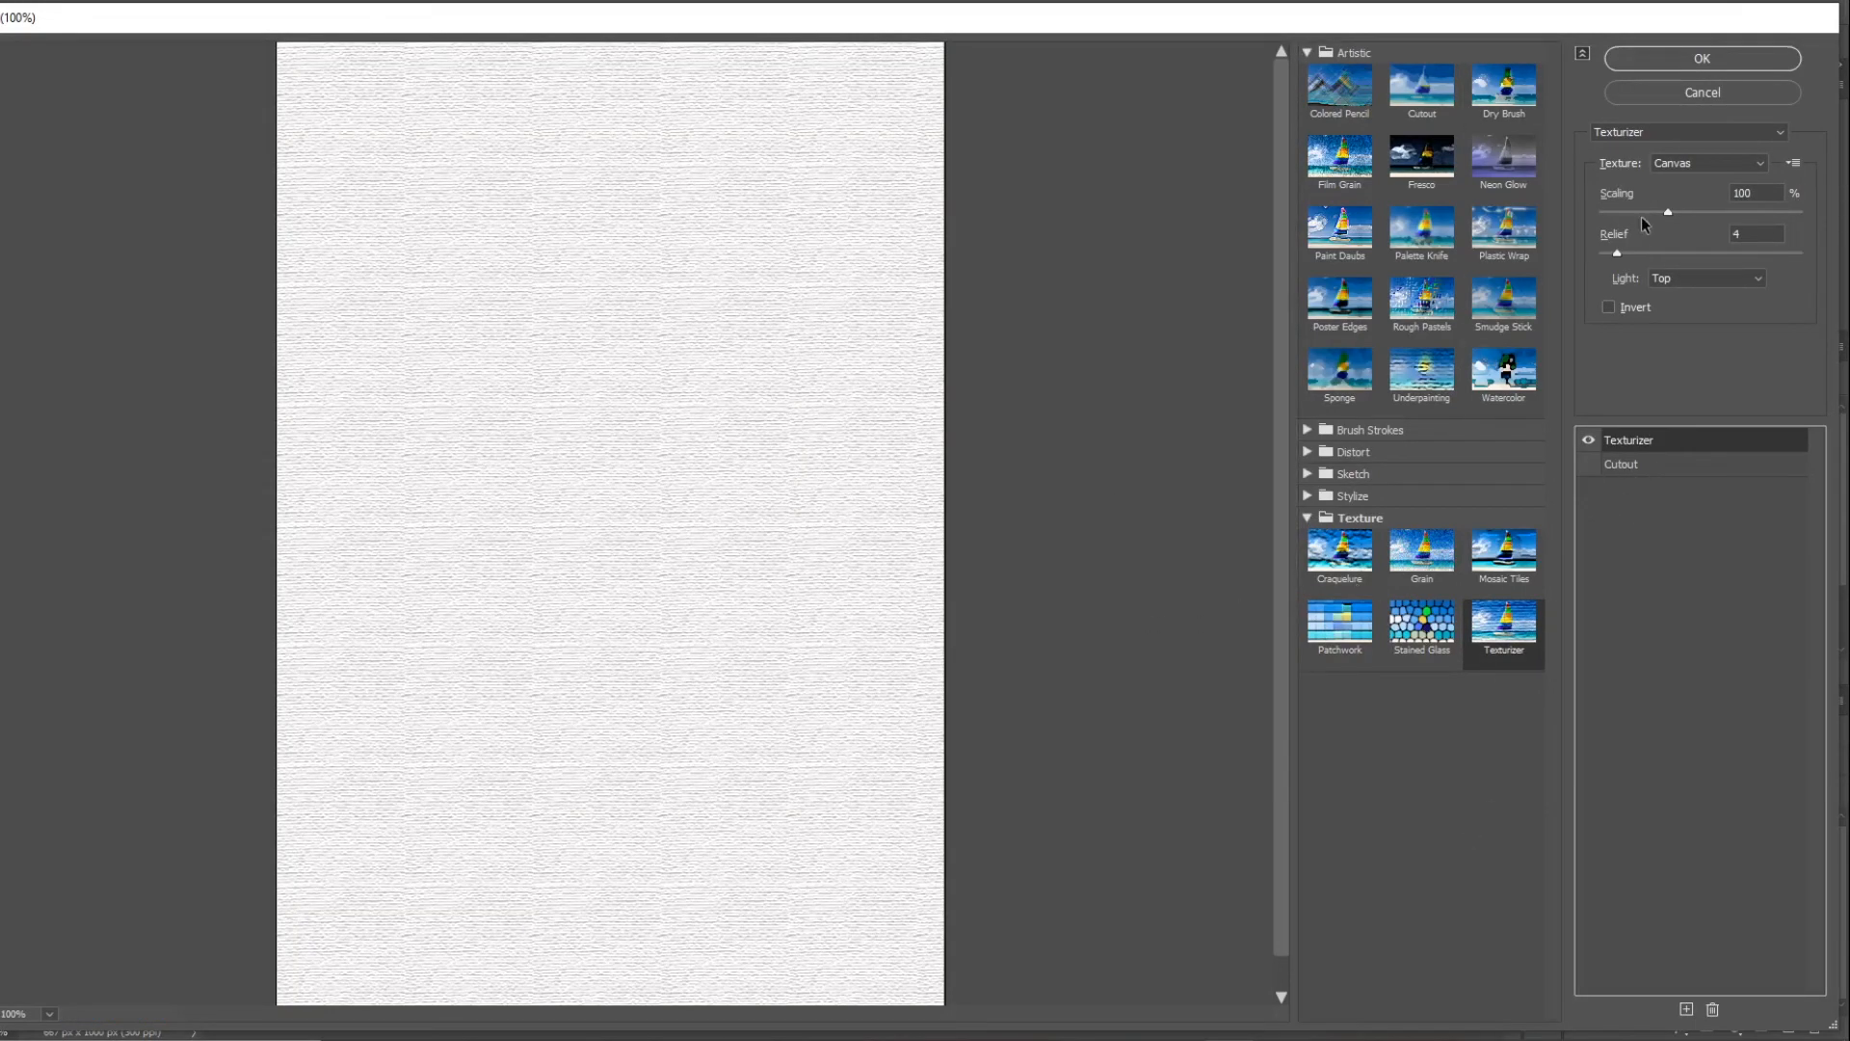
{"action": "left_click_drag", "start_coordinate": [1670, 212], "coordinate": [1627, 216]}
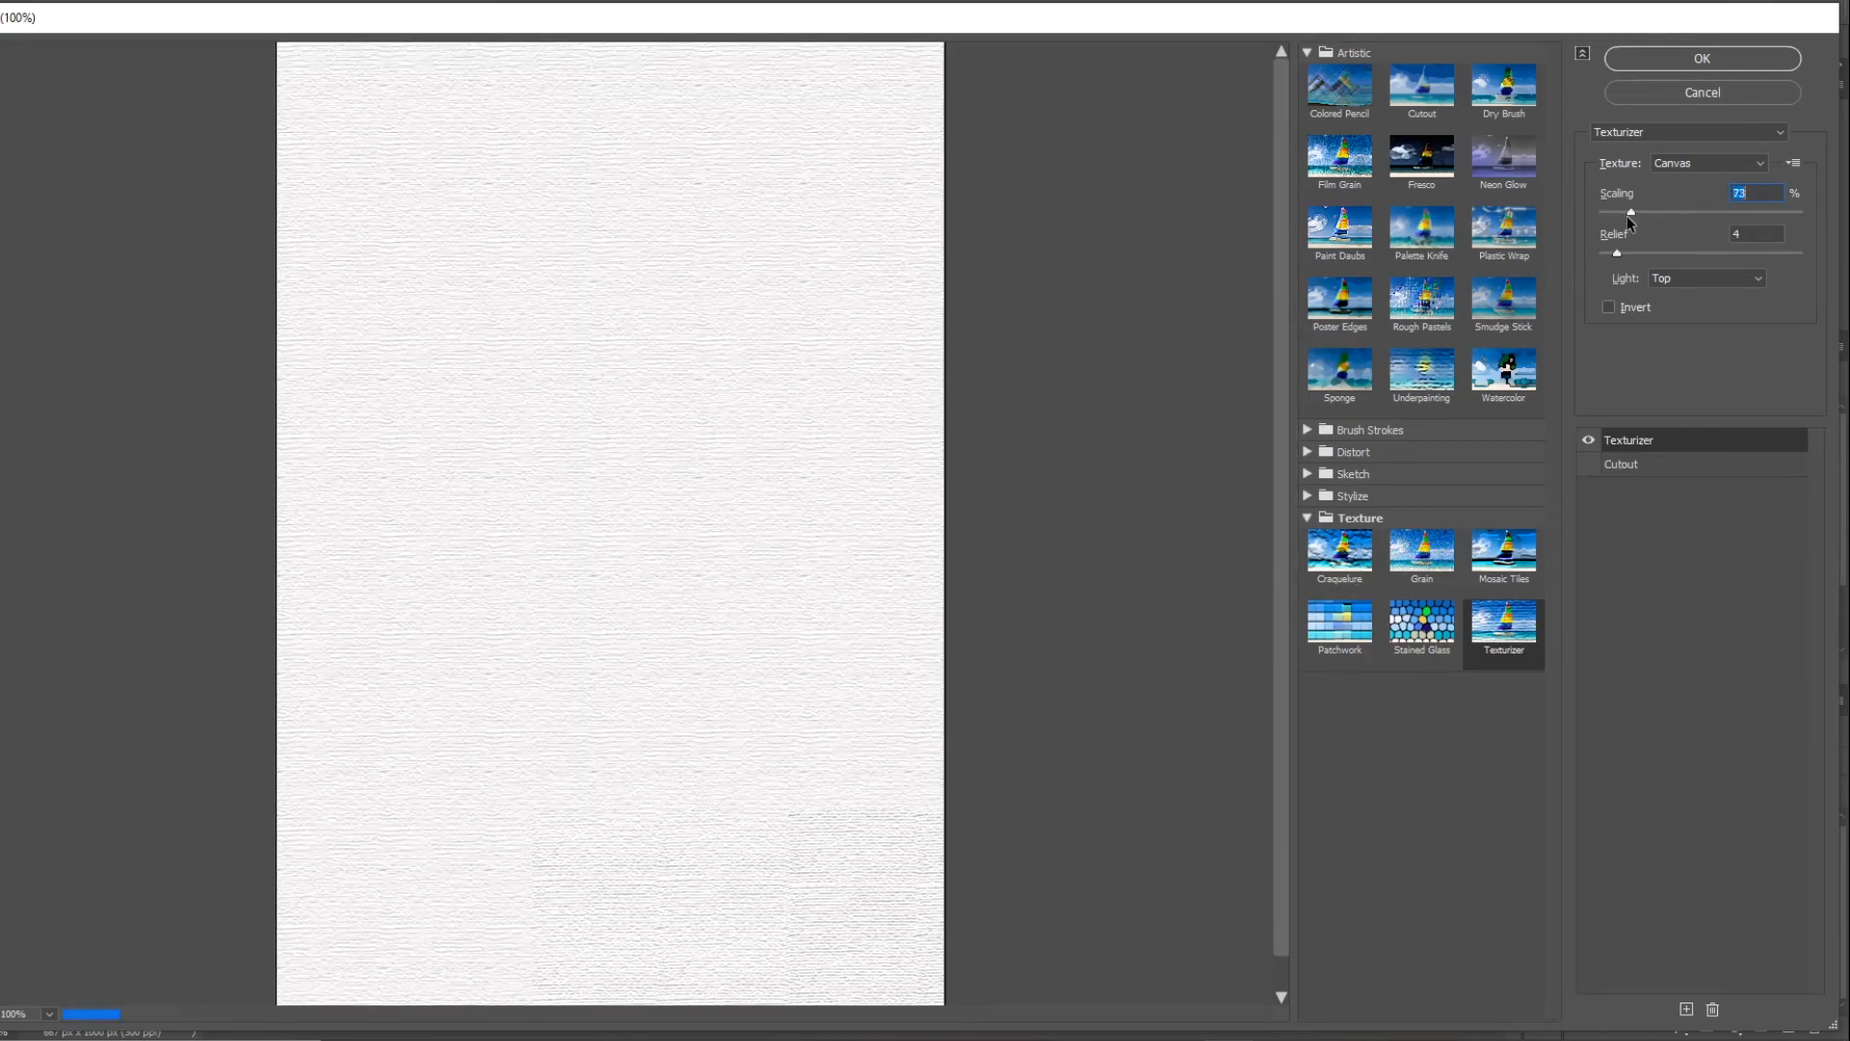
{"action": "left_click", "coordinate": [1723, 56]}
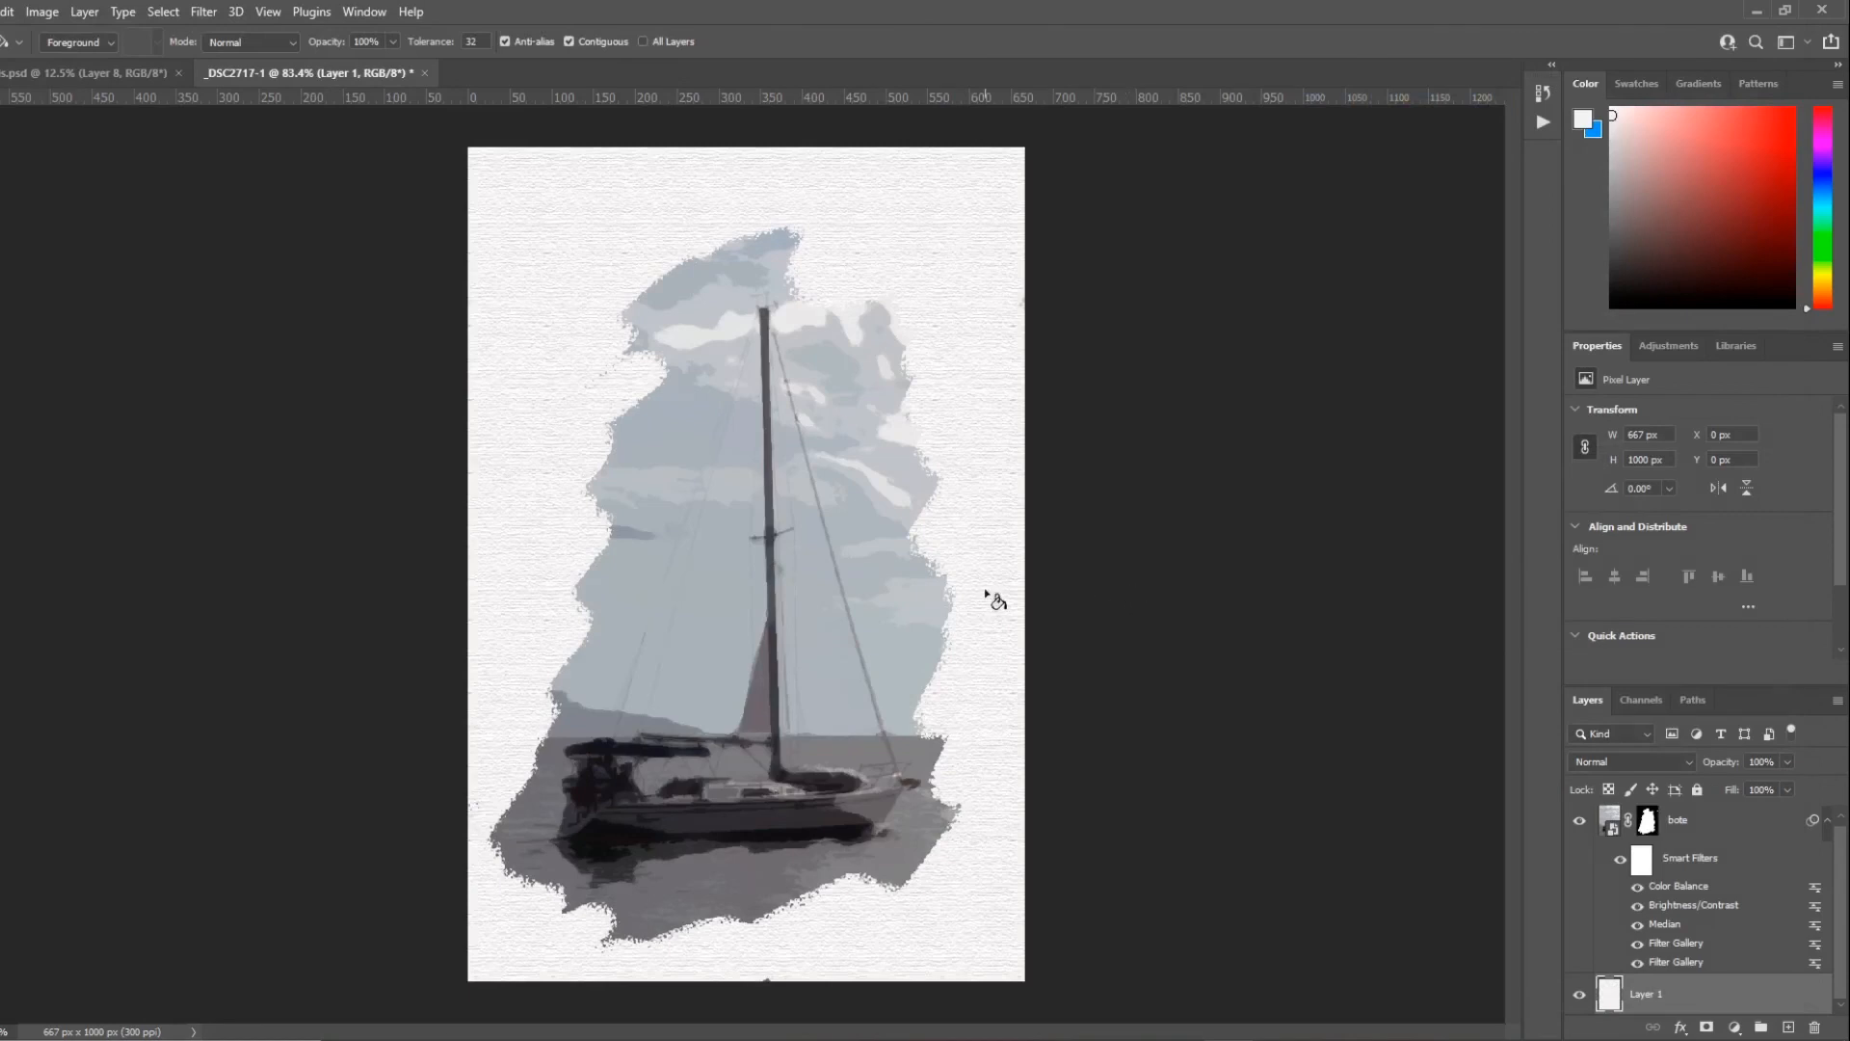
Step: Set the blend mode of Layer 1 and of the bote layer to Multiply
{"action": "left_click", "coordinate": [1690, 760]}
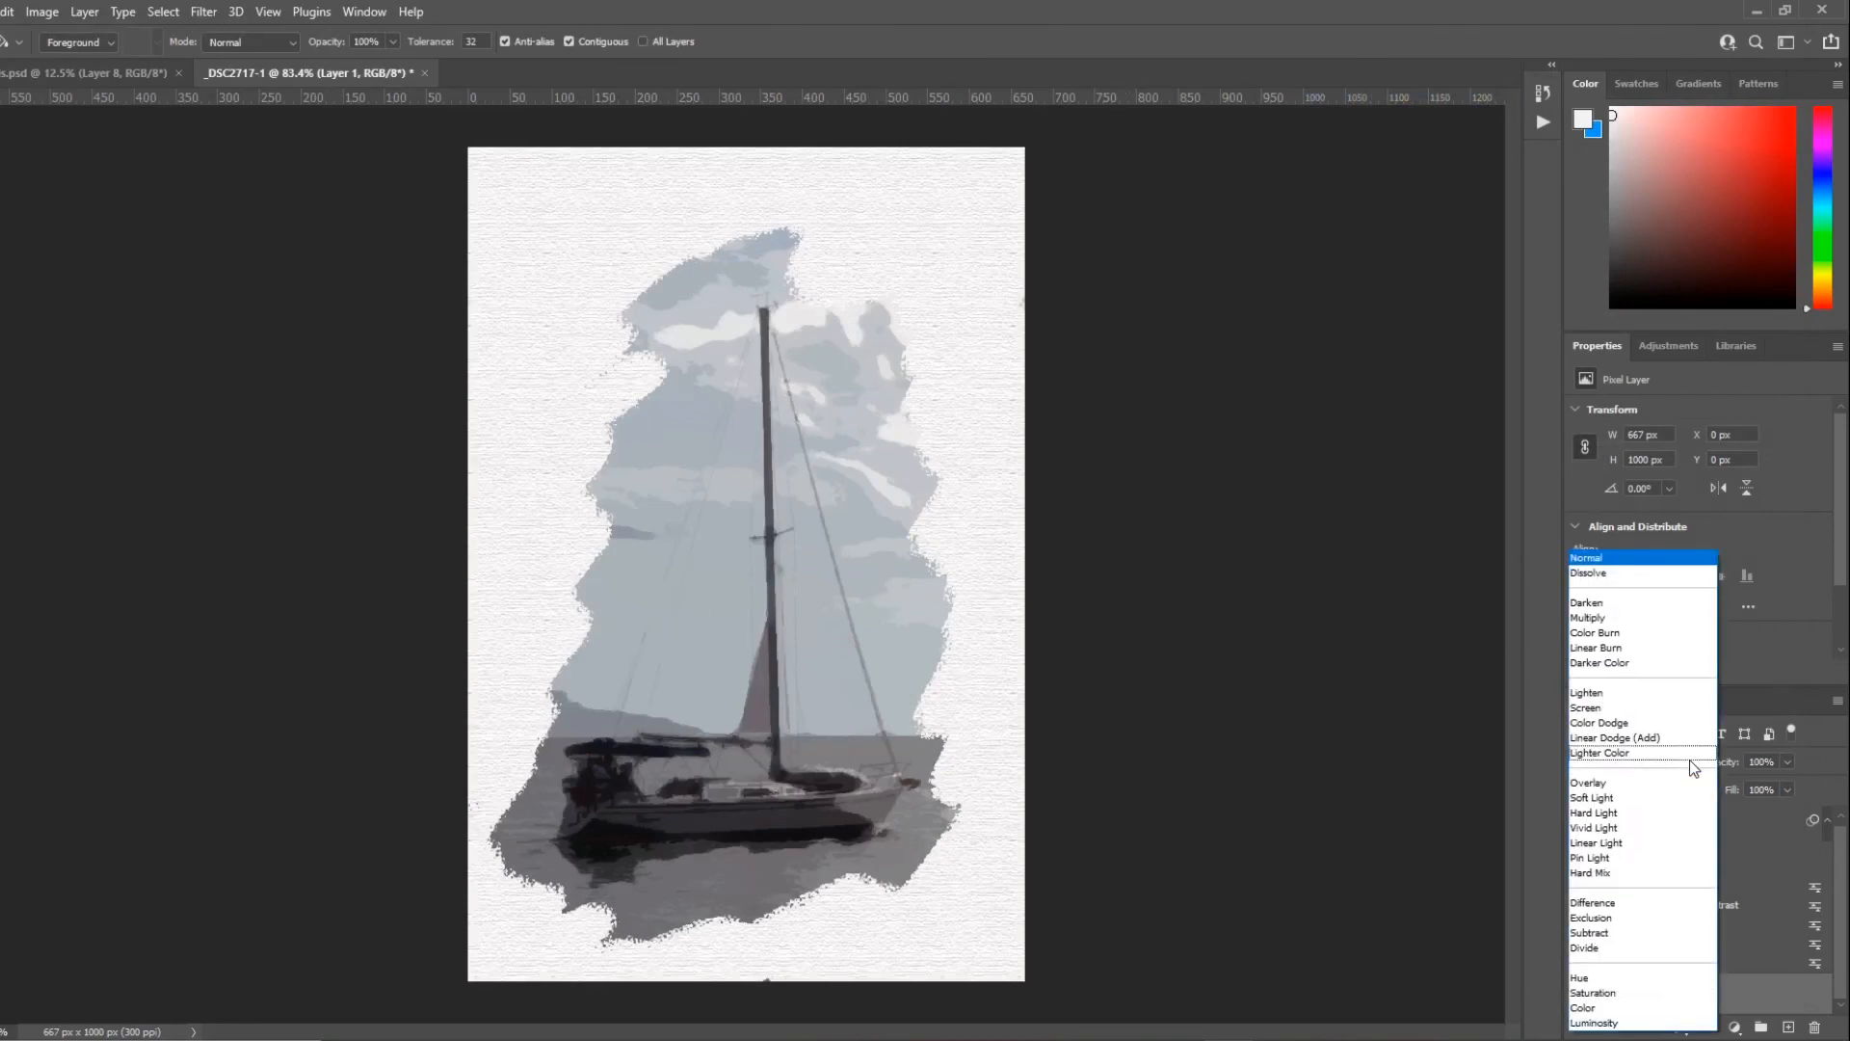
{"action": "left_click", "coordinate": [1833, 765]}
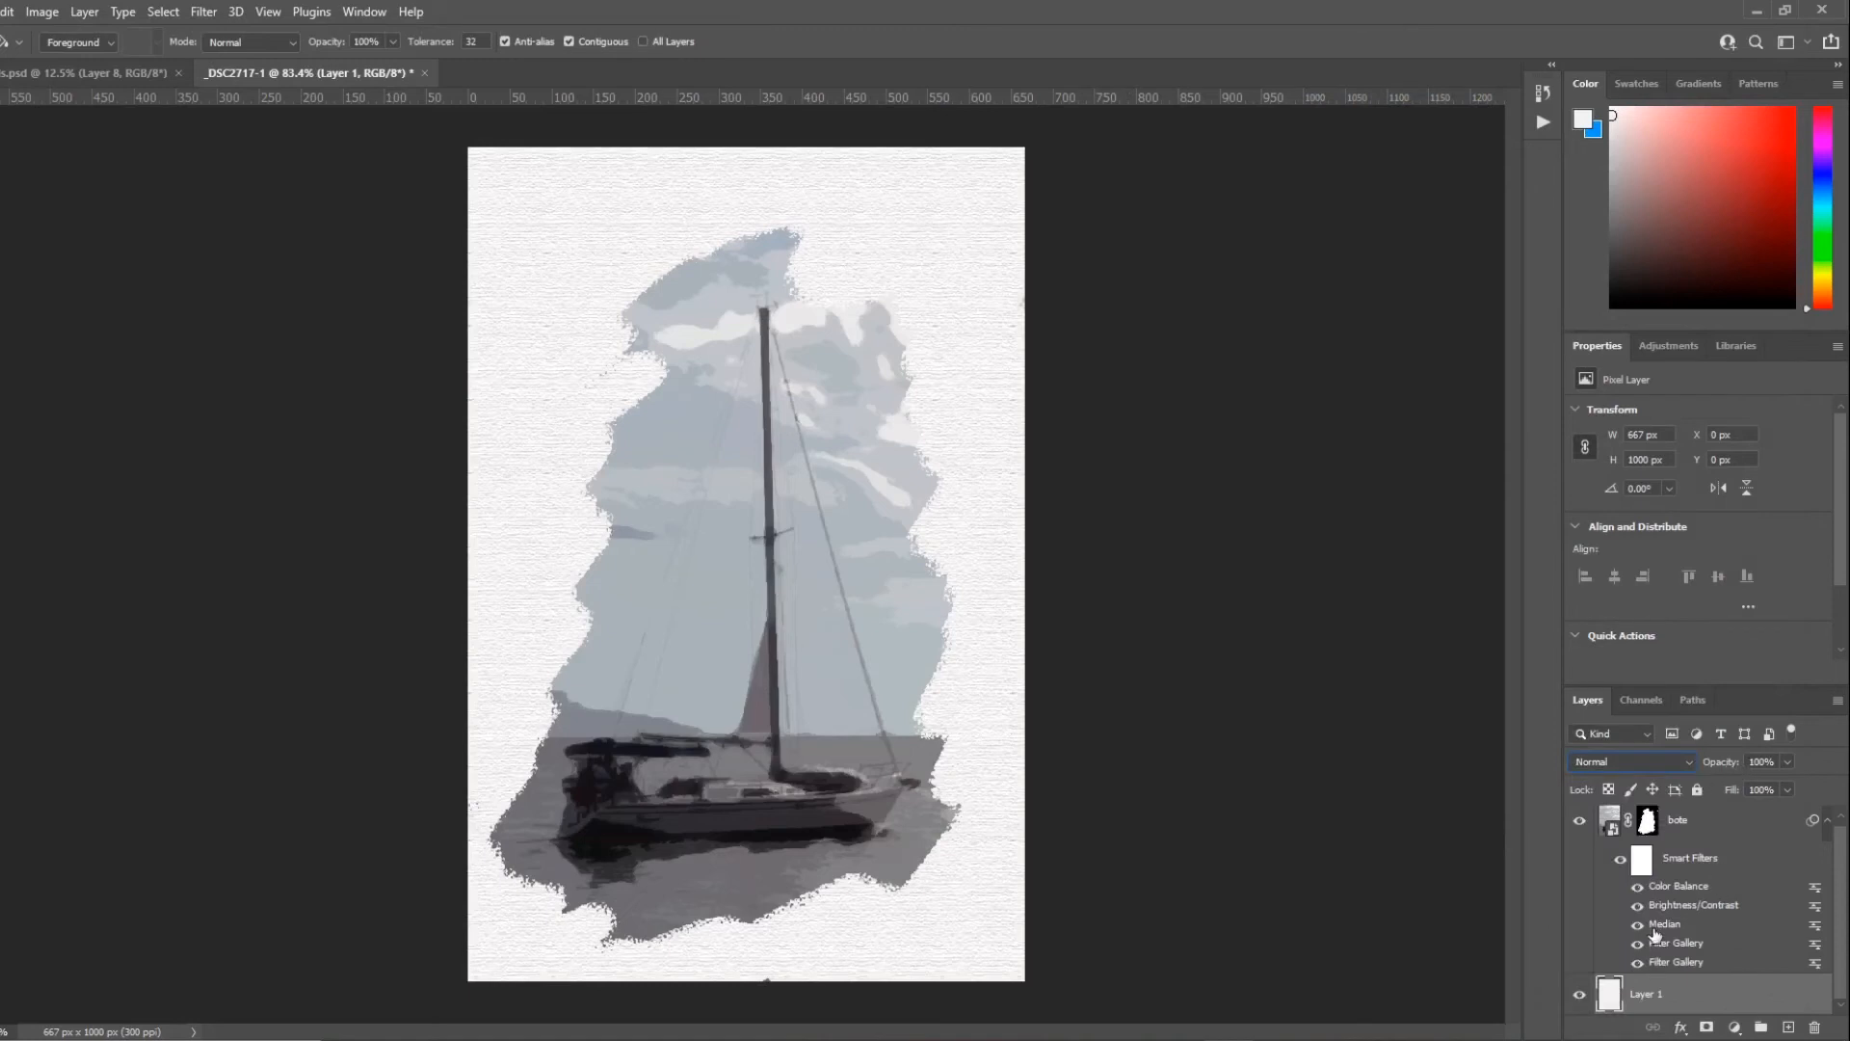
{"action": "left_click", "coordinate": [1686, 761]}
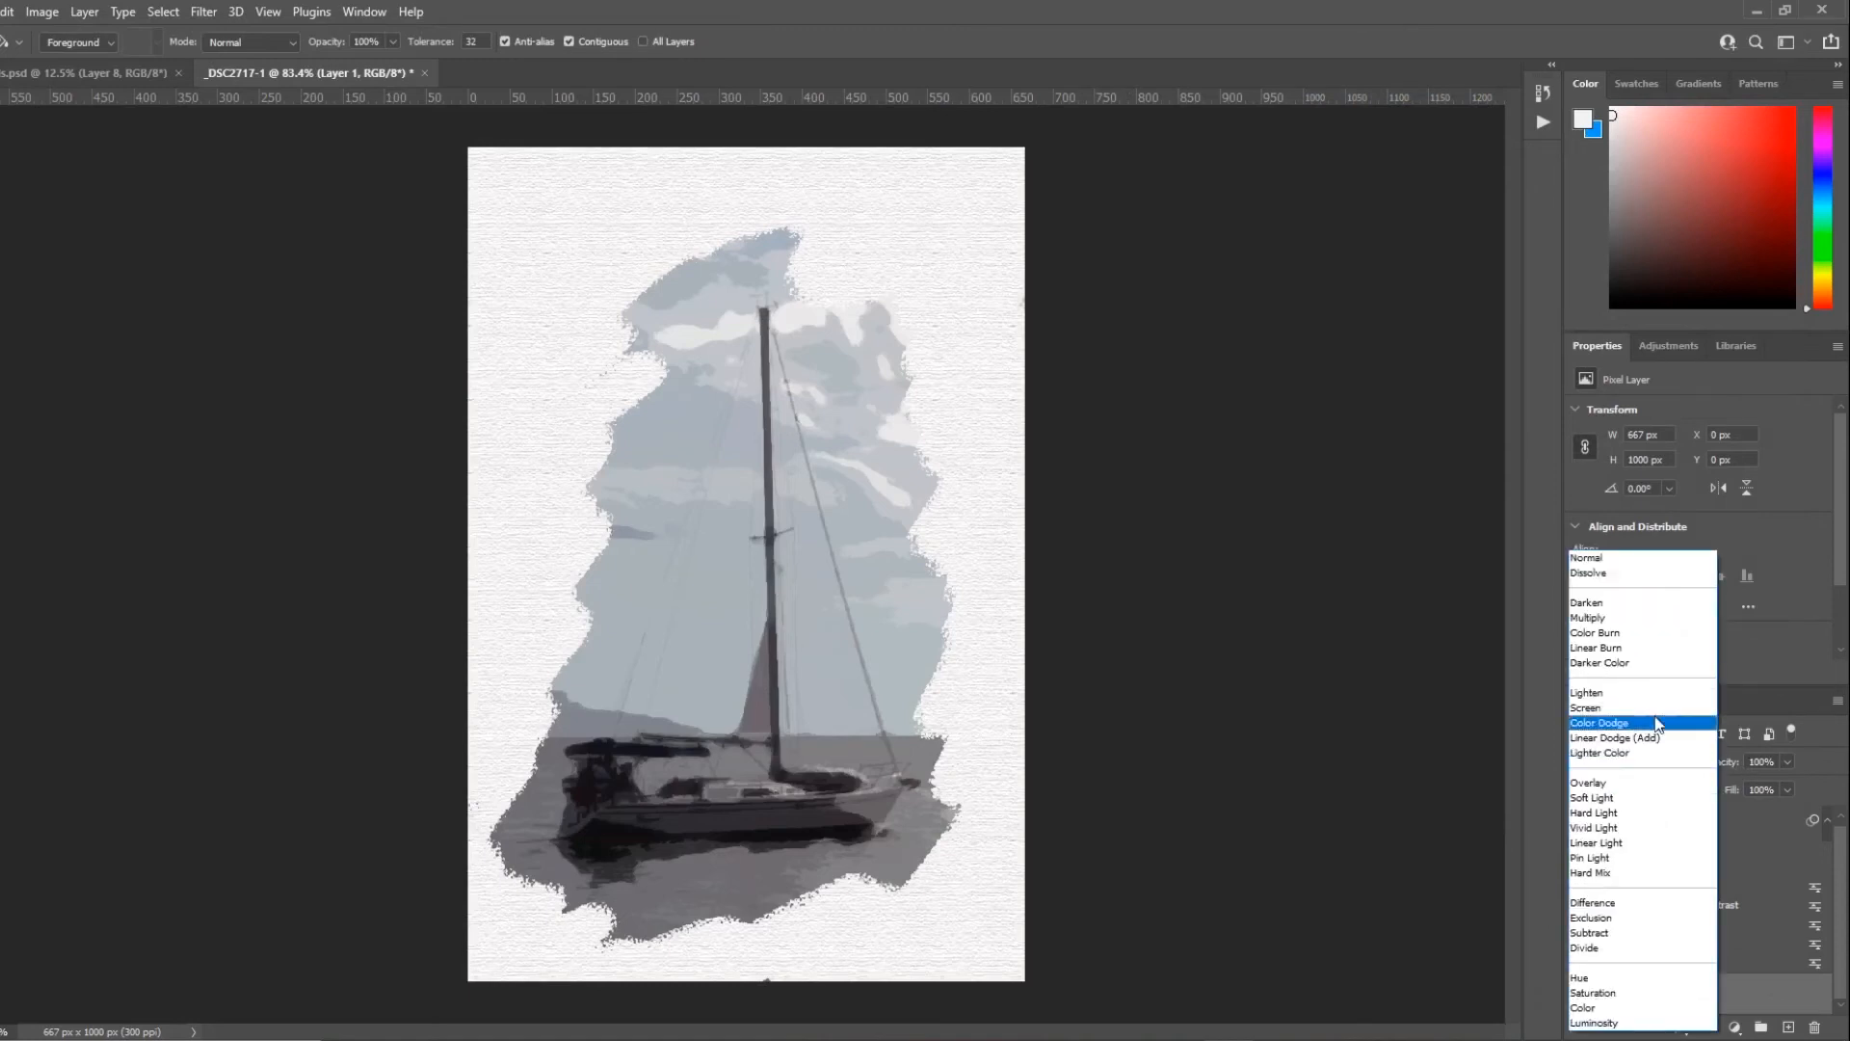
{"action": "left_click", "coordinate": [1597, 614]}
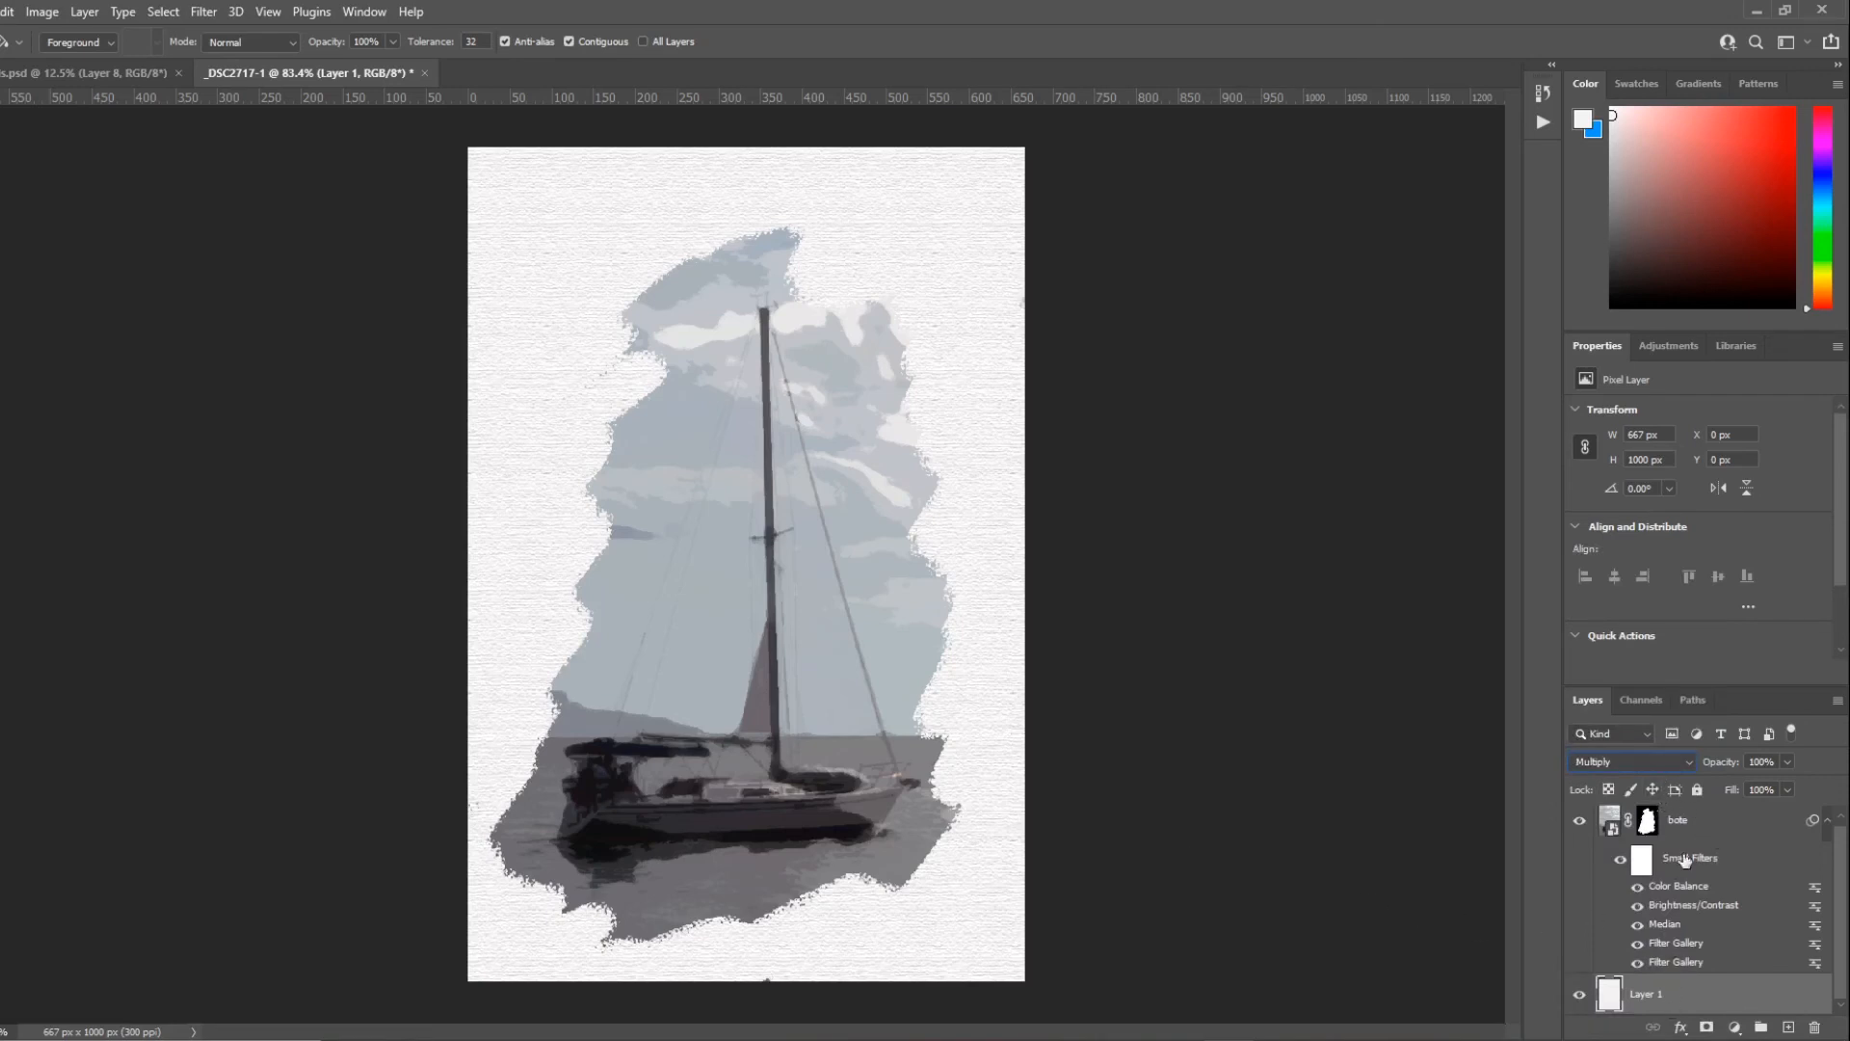
{"action": "left_click", "coordinate": [1687, 762]}
{"action": "left_click", "coordinate": [1618, 617]}
Step: Paint white on the bote layer mask around the sailboat to reveal more of the sky and water with rough edges
{"action": "left_click", "coordinate": [1647, 825]}
{"action": "key", "text": "b"}
{"action": "mouse_move", "coordinate": [693, 675]}
{"action": "left_mouse_down"}
{"action": "mouse_move", "coordinate": [636, 691]}
{"action": "mouse_move", "coordinate": [551, 623]}
{"action": "mouse_move", "coordinate": [609, 559]}
{"action": "mouse_move", "coordinate": [579, 493]}
{"action": "mouse_move", "coordinate": [637, 496]}
{"action": "mouse_move", "coordinate": [539, 693]}
{"action": "left_mouse_up"}
{"action": "mouse_move", "coordinate": [835, 607]}
{"action": "left_mouse_down"}
{"action": "mouse_move", "coordinate": [888, 647]}
{"action": "mouse_move", "coordinate": [860, 797]}
{"action": "mouse_move", "coordinate": [873, 811]}
{"action": "mouse_move", "coordinate": [955, 744]}
{"action": "mouse_move", "coordinate": [915, 844]}
{"action": "left_mouse_up"}
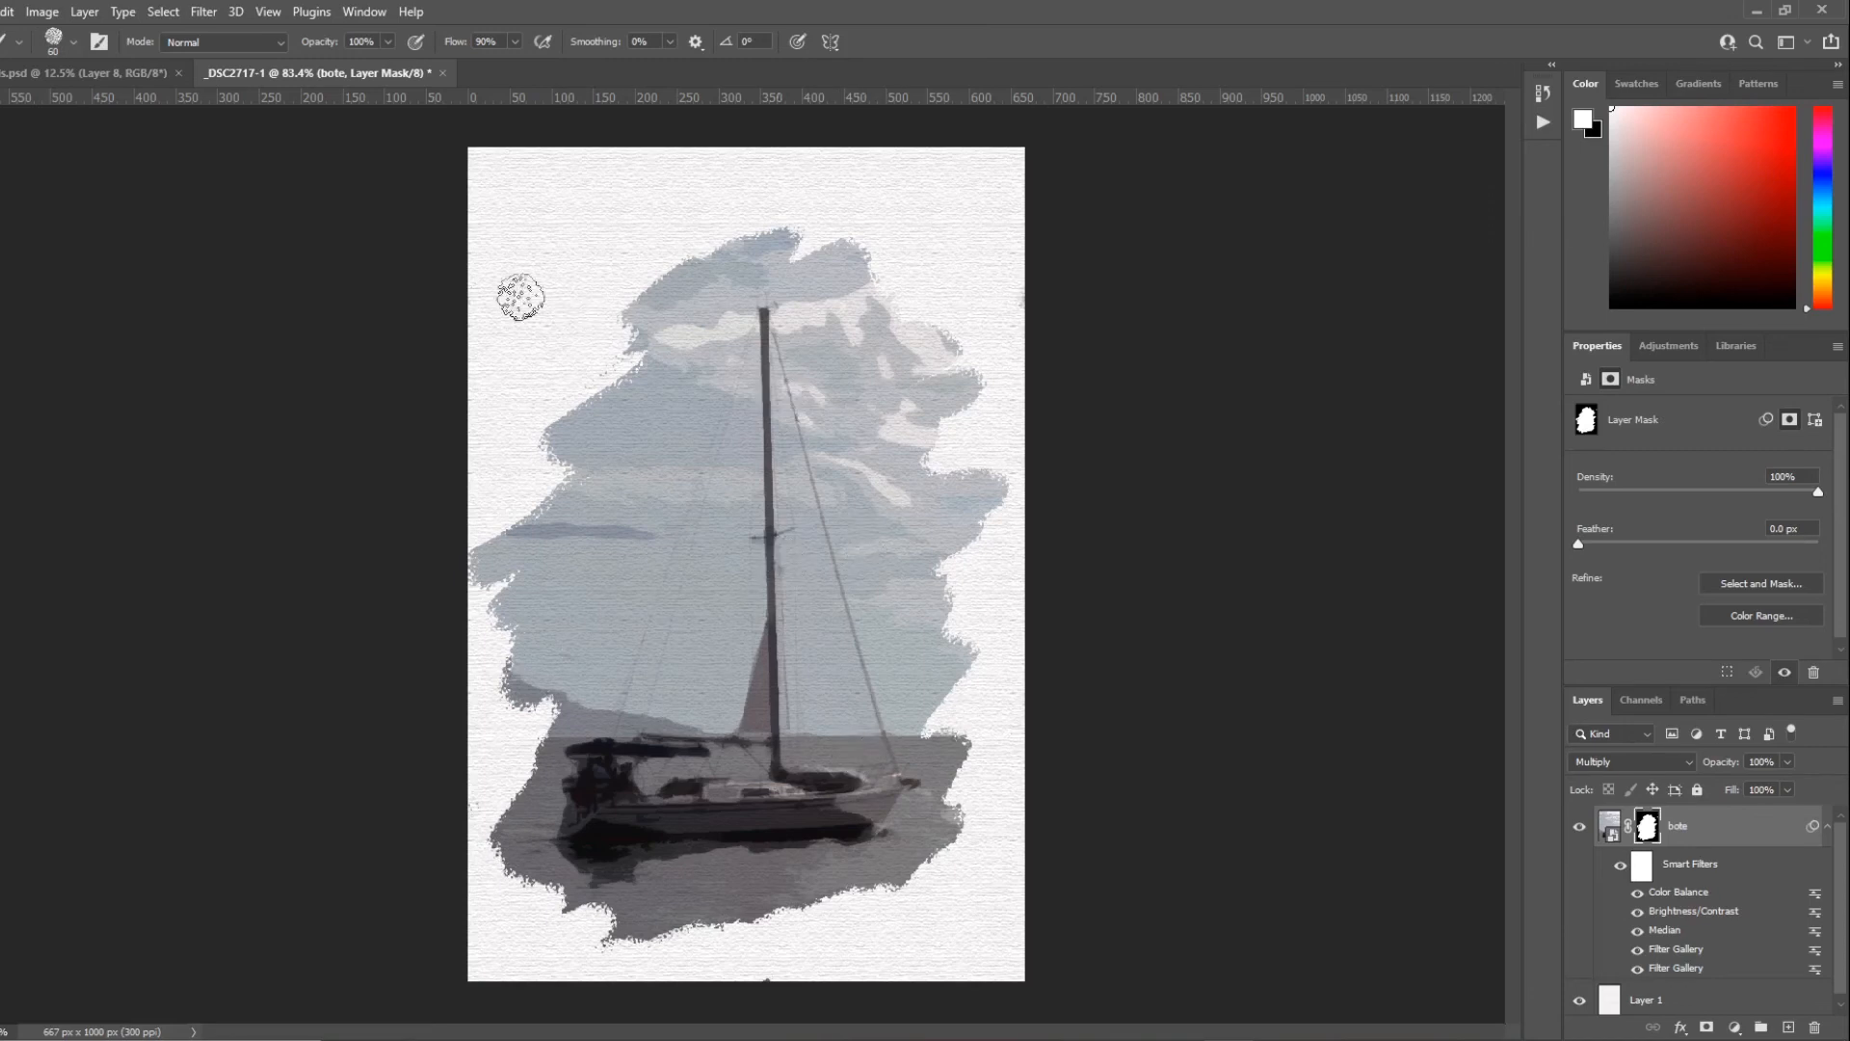
Step: Try fading the edges of the bote layer mask with black strokes at 55% and 80% brush opacity, undoing both attempts
{"action": "left_click", "coordinate": [516, 41]}
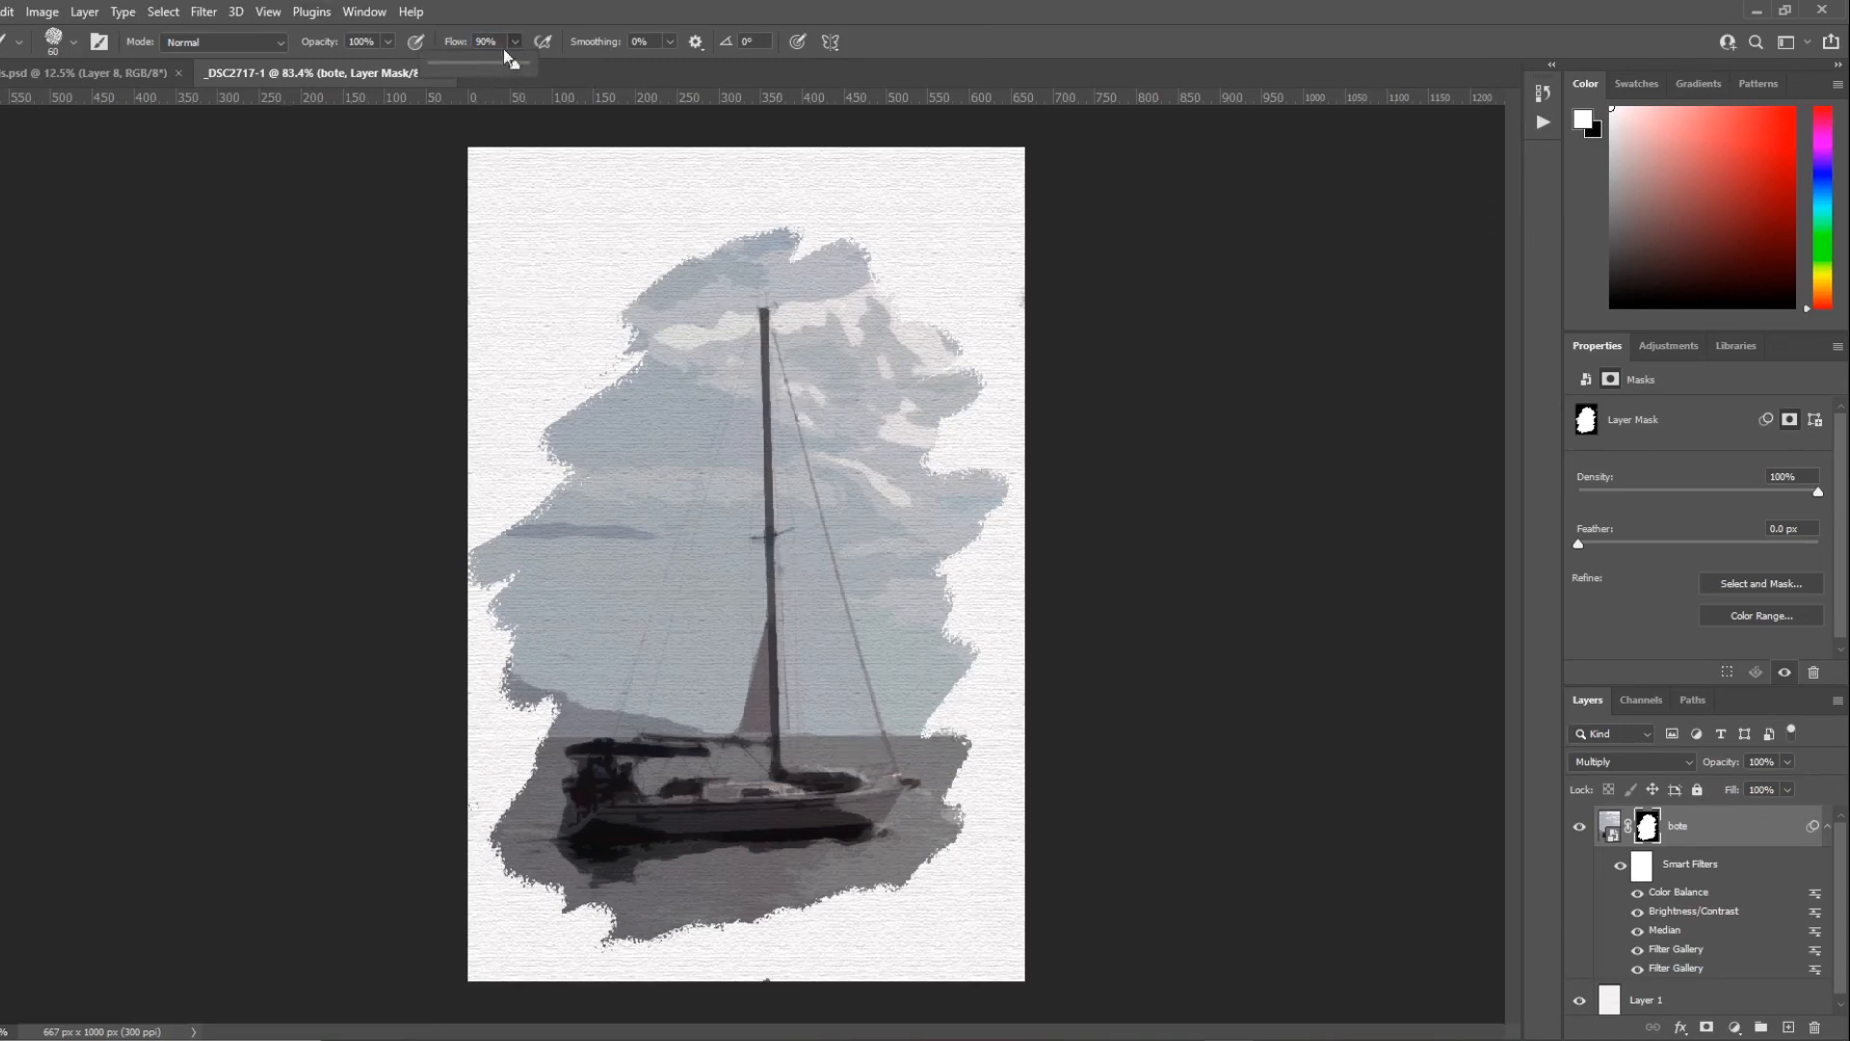
{"action": "left_click", "coordinate": [584, 13]}
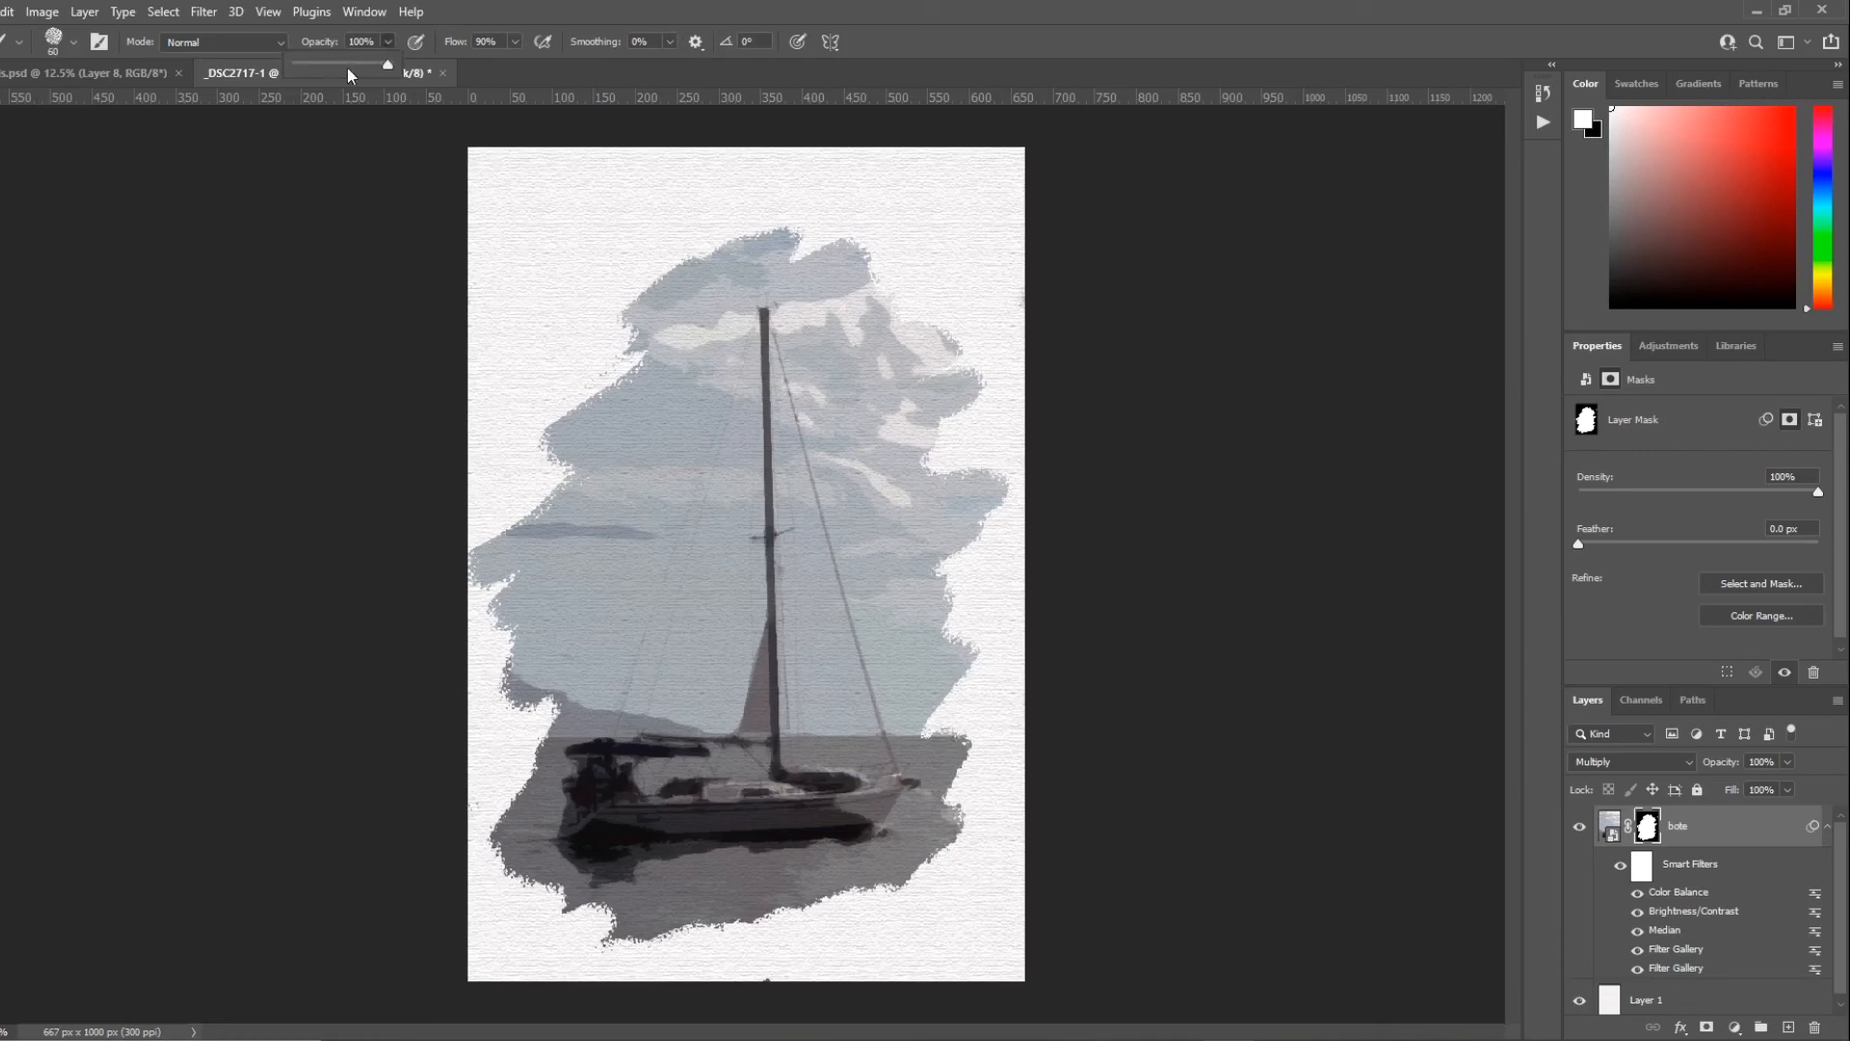
{"action": "left_click", "coordinate": [345, 66]}
{"action": "left_click", "coordinate": [626, 5]}
{"action": "key", "text": "x"}
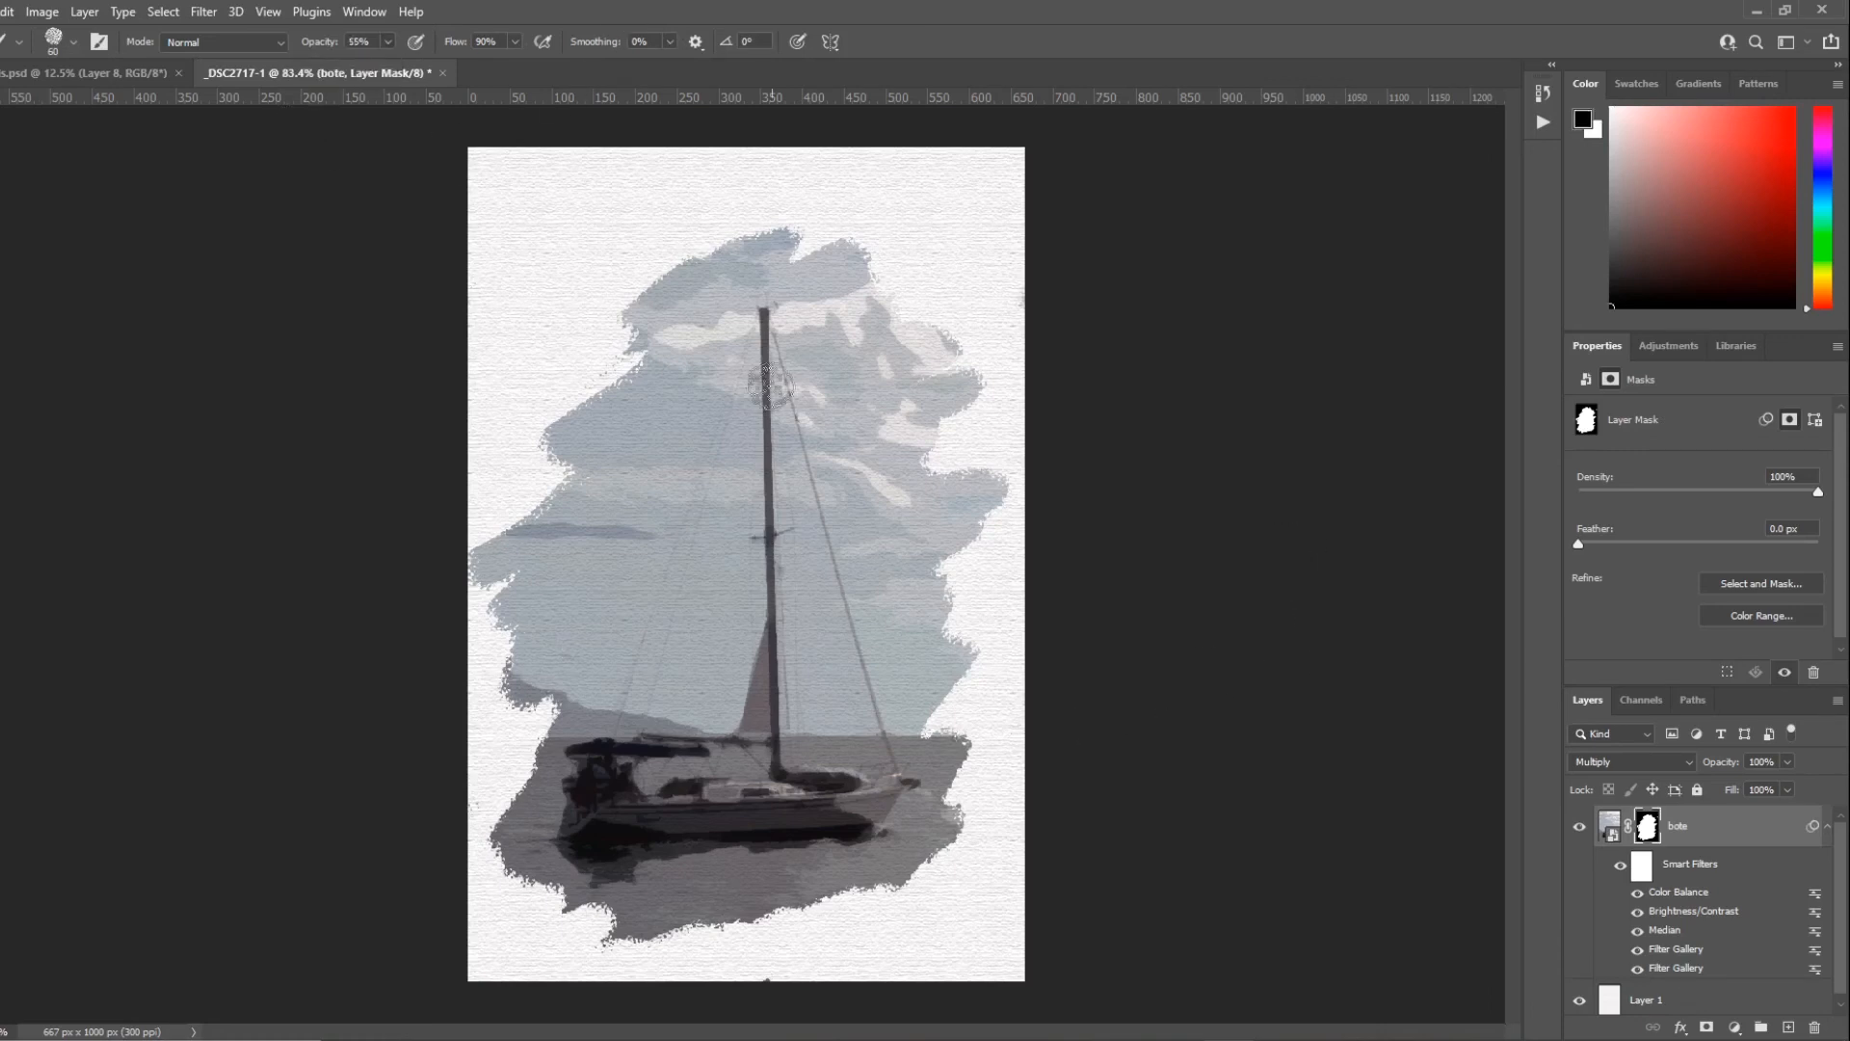
{"action": "mouse_move", "coordinate": [771, 385]}
{"action": "left_mouse_down"}
{"action": "mouse_move", "coordinate": [646, 350]}
{"action": "mouse_move", "coordinate": [655, 285]}
{"action": "mouse_move", "coordinate": [543, 417]}
{"action": "mouse_move", "coordinate": [520, 478]}
{"action": "mouse_move", "coordinate": [604, 418]}
{"action": "mouse_move", "coordinate": [634, 445]}
{"action": "mouse_move", "coordinate": [484, 567]}
{"action": "mouse_move", "coordinate": [478, 548]}
{"action": "mouse_move", "coordinate": [527, 569]}
{"action": "mouse_move", "coordinate": [574, 540]}
{"action": "mouse_move", "coordinate": [520, 598]}
{"action": "mouse_move", "coordinate": [514, 686]}
{"action": "mouse_move", "coordinate": [594, 688]}
{"action": "mouse_move", "coordinate": [492, 841]}
{"action": "mouse_move", "coordinate": [675, 907]}
{"action": "mouse_move", "coordinate": [806, 878]}
{"action": "mouse_move", "coordinate": [639, 926]}
{"action": "mouse_move", "coordinate": [597, 968]}
{"action": "left_mouse_up"}
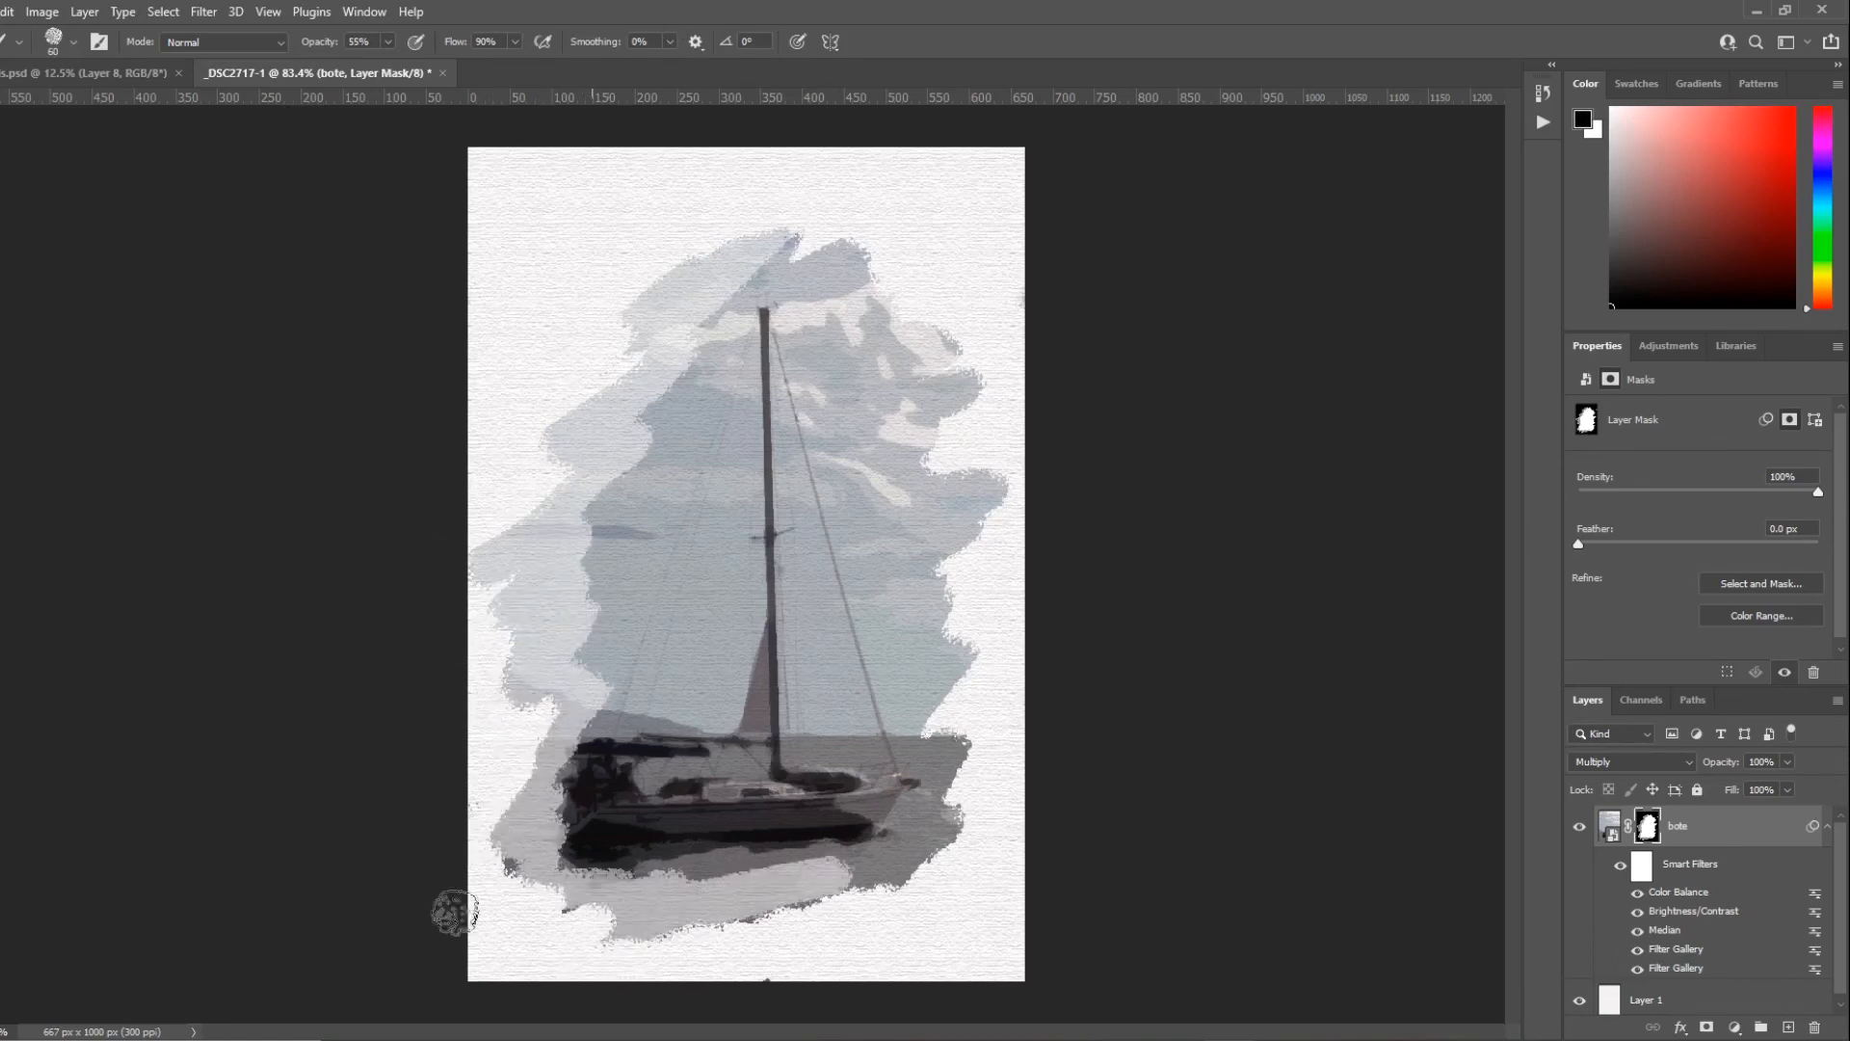
{"action": "key", "text": "ctrl+z"}
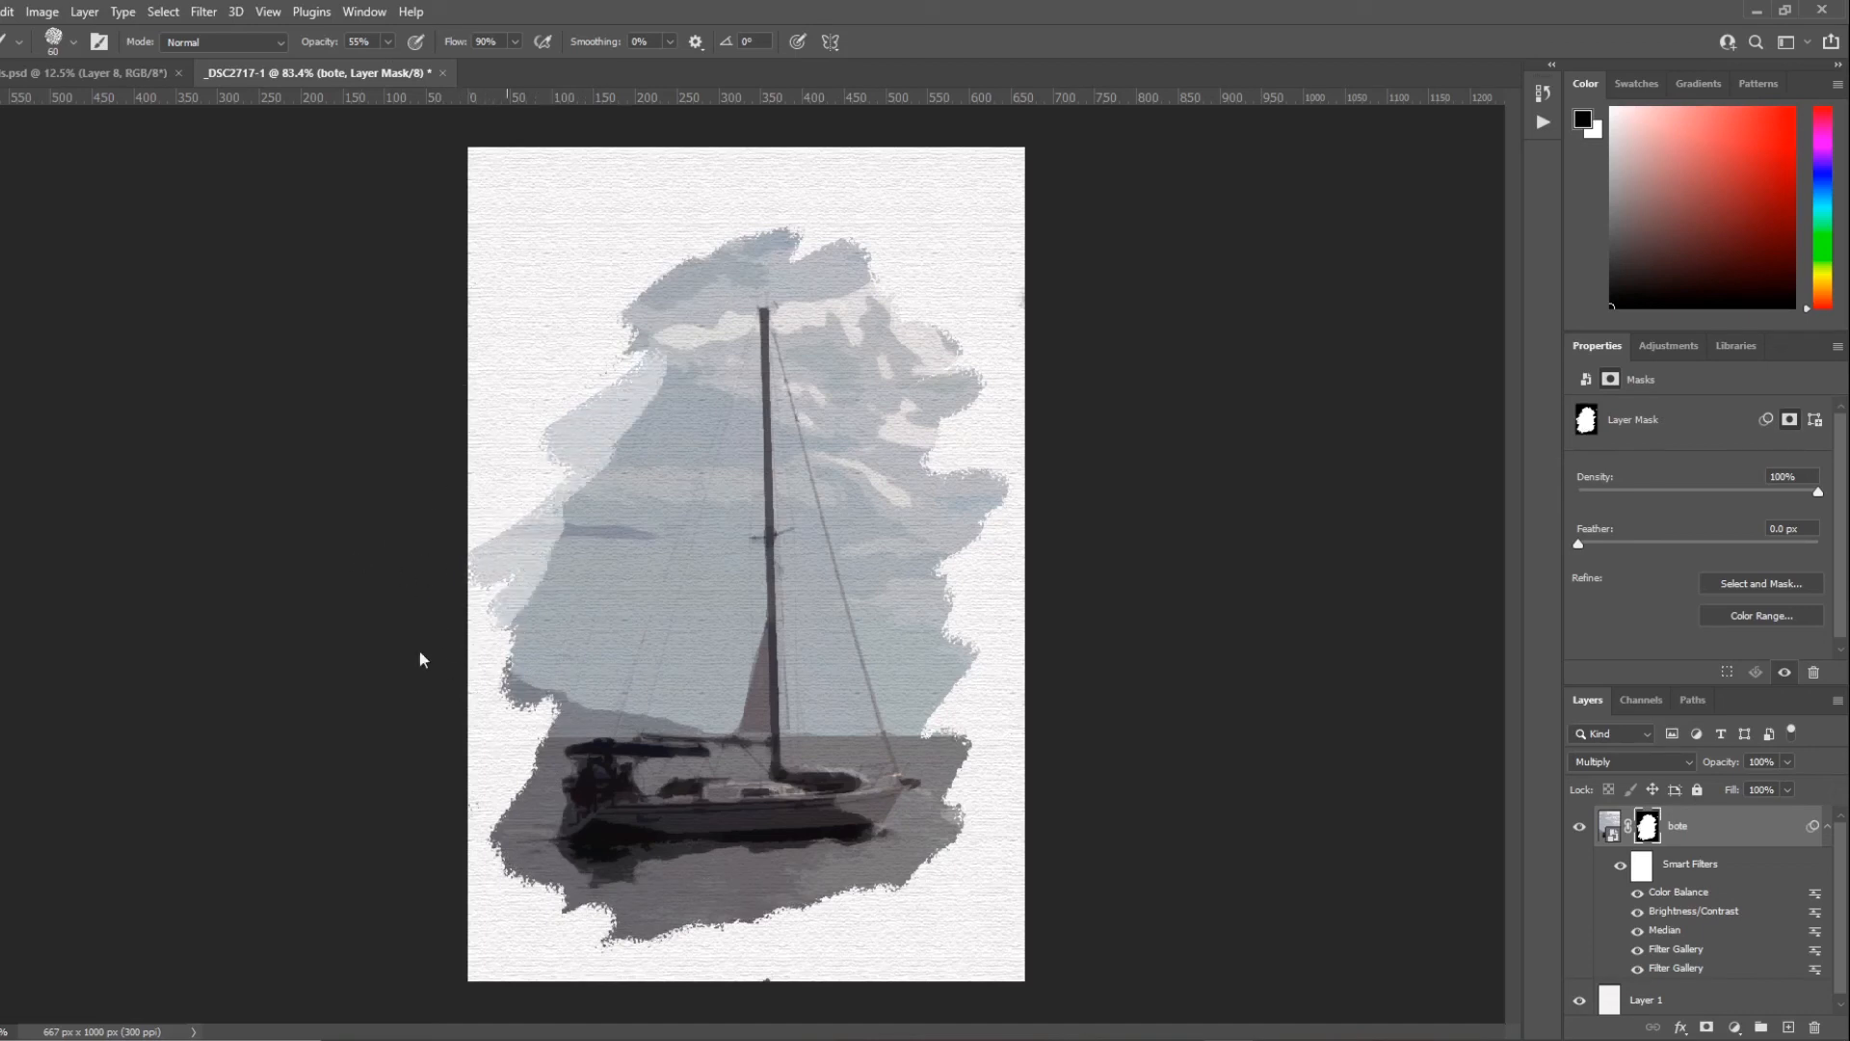
{"action": "key", "text": "ctrl+z"}
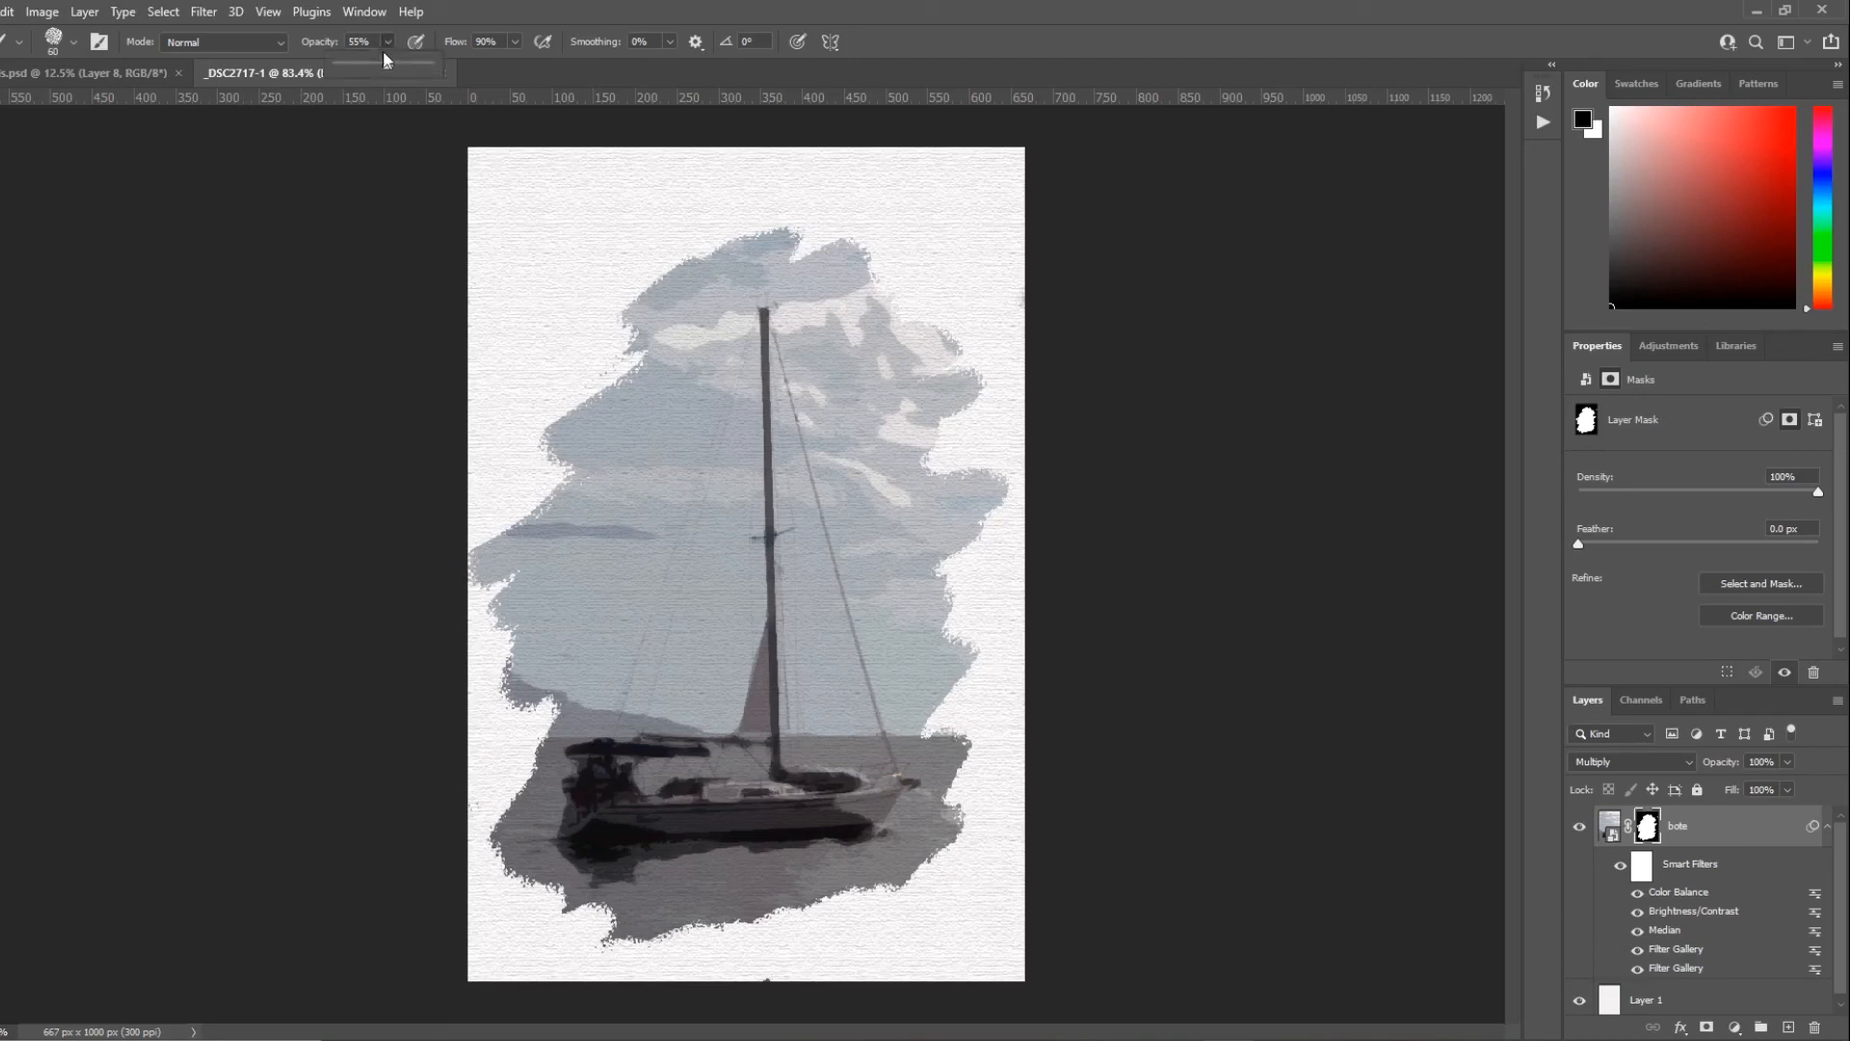
{"action": "mouse_move", "coordinate": [588, 411]}
{"action": "left_mouse_down"}
{"action": "mouse_move", "coordinate": [531, 420]}
{"action": "mouse_move", "coordinate": [507, 474]}
{"action": "mouse_move", "coordinate": [559, 498]}
{"action": "mouse_move", "coordinate": [479, 643]}
{"action": "mouse_move", "coordinate": [528, 689]}
{"action": "mouse_move", "coordinate": [494, 729]}
{"action": "mouse_move", "coordinate": [498, 887]}
{"action": "mouse_move", "coordinate": [553, 936]}
{"action": "mouse_move", "coordinate": [672, 953]}
{"action": "mouse_move", "coordinate": [621, 946]}
{"action": "mouse_move", "coordinate": [730, 916]}
{"action": "mouse_move", "coordinate": [821, 922]}
{"action": "mouse_move", "coordinate": [736, 924]}
{"action": "mouse_move", "coordinate": [942, 865]}
{"action": "mouse_move", "coordinate": [976, 752]}
{"action": "mouse_move", "coordinate": [953, 642]}
{"action": "mouse_move", "coordinate": [975, 499]}
{"action": "mouse_move", "coordinate": [946, 512]}
{"action": "mouse_move", "coordinate": [967, 517]}
{"action": "mouse_move", "coordinate": [999, 482]}
{"action": "mouse_move", "coordinate": [948, 470]}
{"action": "mouse_move", "coordinate": [997, 376]}
{"action": "mouse_move", "coordinate": [931, 312]}
{"action": "mouse_move", "coordinate": [945, 363]}
{"action": "mouse_move", "coordinate": [926, 370]}
{"action": "mouse_move", "coordinate": [884, 297]}
{"action": "mouse_move", "coordinate": [897, 269]}
{"action": "mouse_move", "coordinate": [807, 263]}
{"action": "mouse_move", "coordinate": [862, 272]}
{"action": "mouse_move", "coordinate": [893, 306]}
{"action": "mouse_move", "coordinate": [880, 264]}
{"action": "mouse_move", "coordinate": [811, 231]}
{"action": "mouse_move", "coordinate": [592, 328]}
{"action": "mouse_move", "coordinate": [683, 246]}
{"action": "mouse_move", "coordinate": [567, 419]}
{"action": "mouse_move", "coordinate": [581, 457]}
{"action": "mouse_move", "coordinate": [518, 617]}
{"action": "mouse_move", "coordinate": [552, 550]}
{"action": "mouse_move", "coordinate": [573, 540]}
{"action": "mouse_move", "coordinate": [582, 575]}
{"action": "mouse_move", "coordinate": [547, 610]}
{"action": "left_mouse_up"}
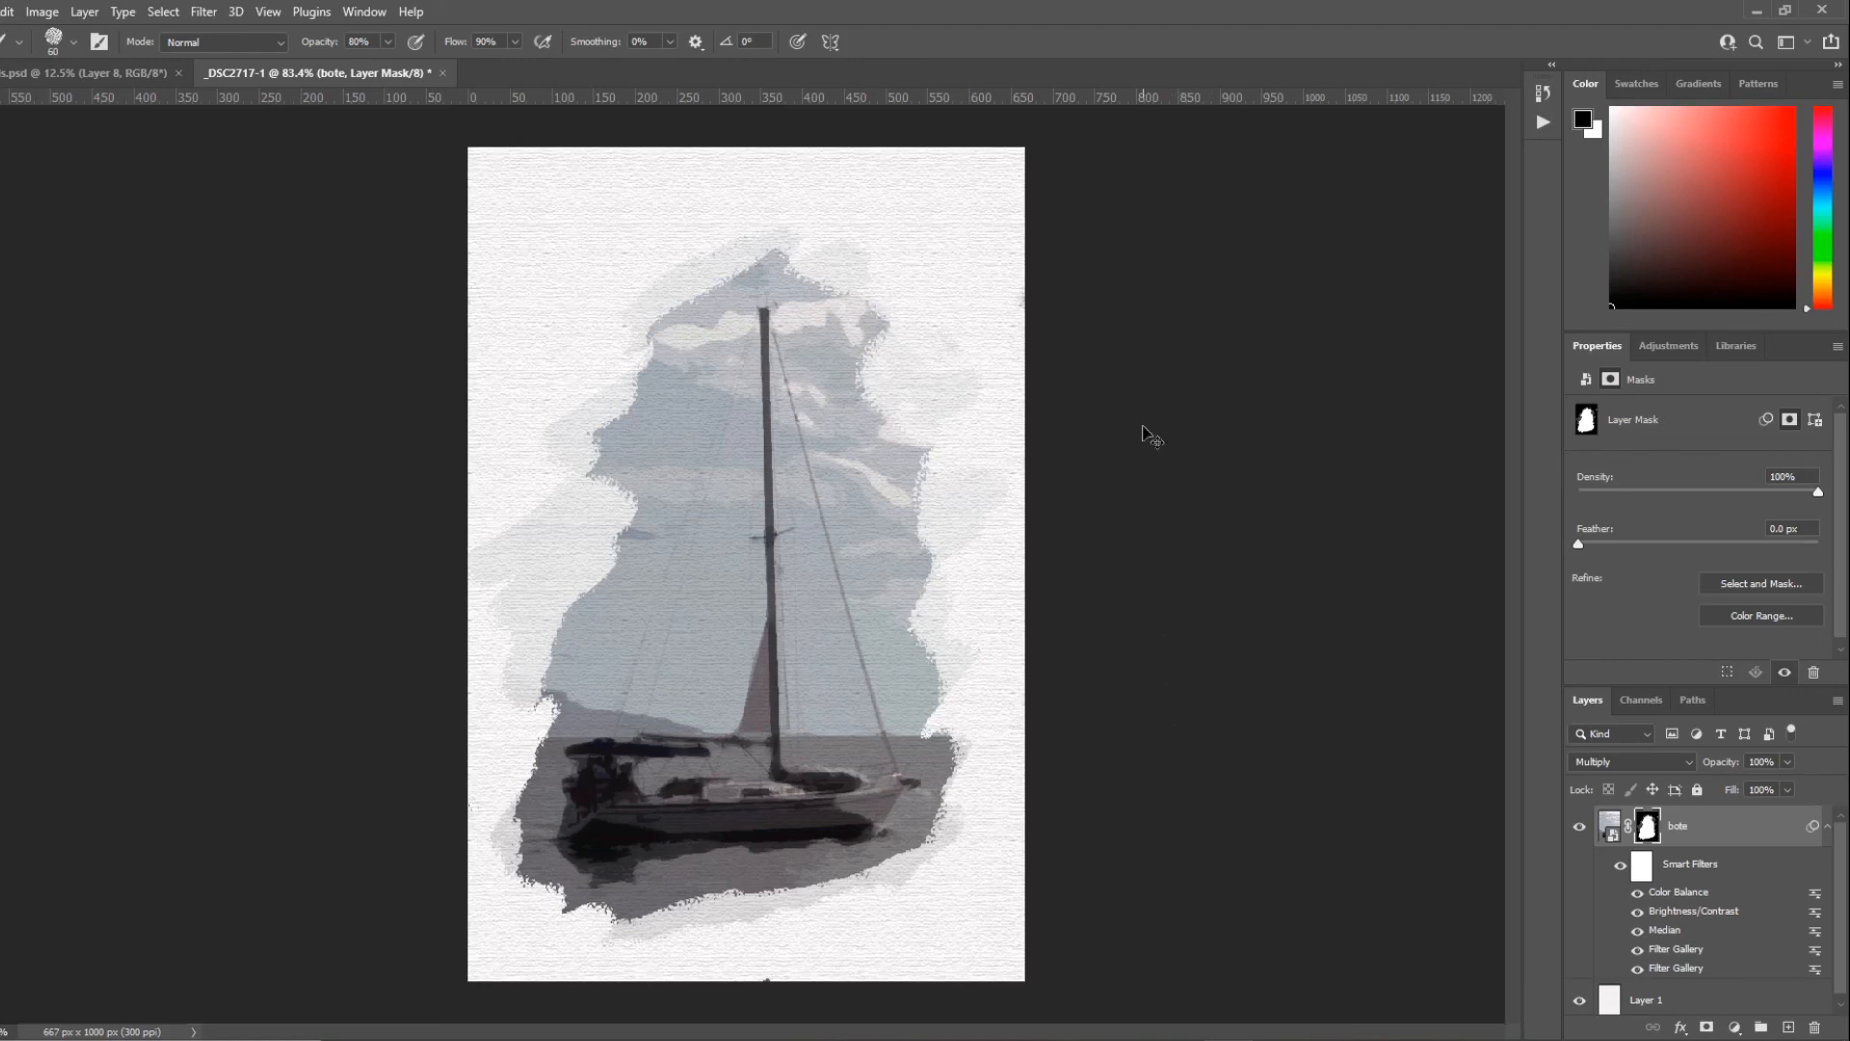
{"action": "key", "text": "ctrl+z"}
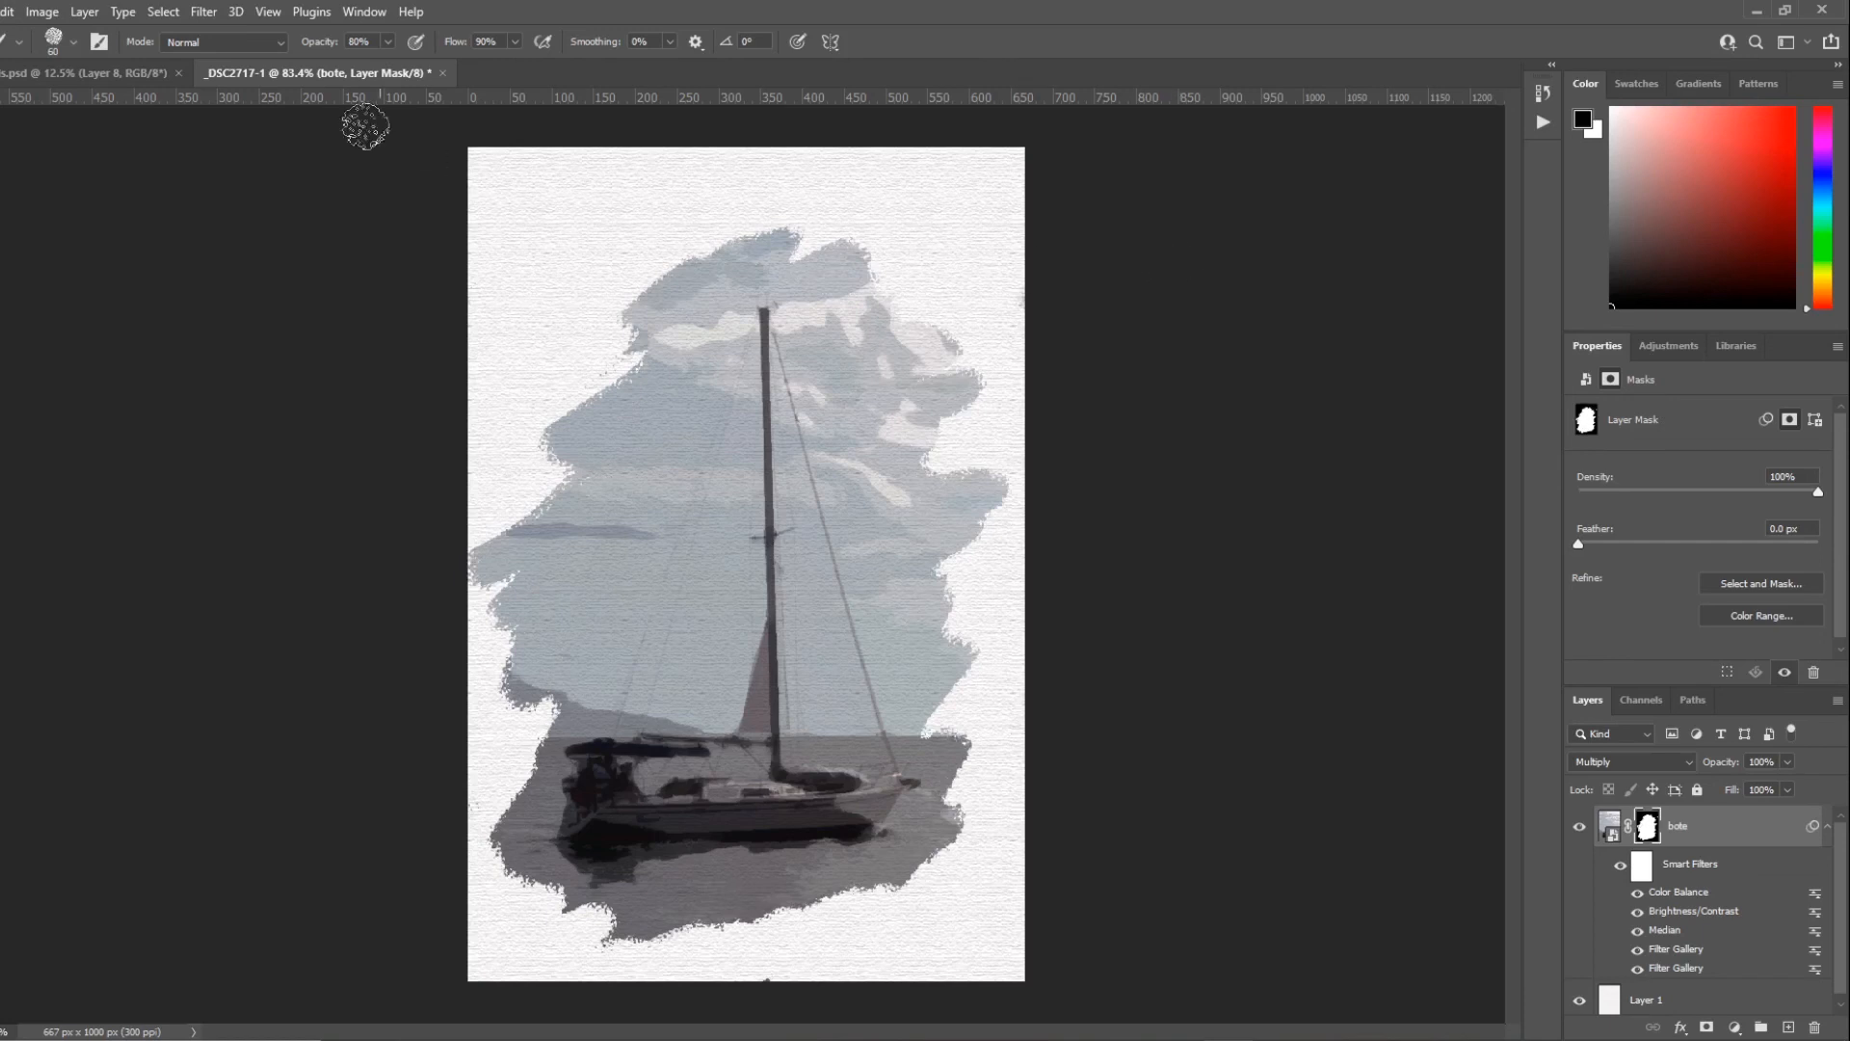
Step: Set the brush opacity to 23% and paint black on the bote layer mask around the image edges to fade them softly
{"action": "left_click", "coordinate": [319, 64]}
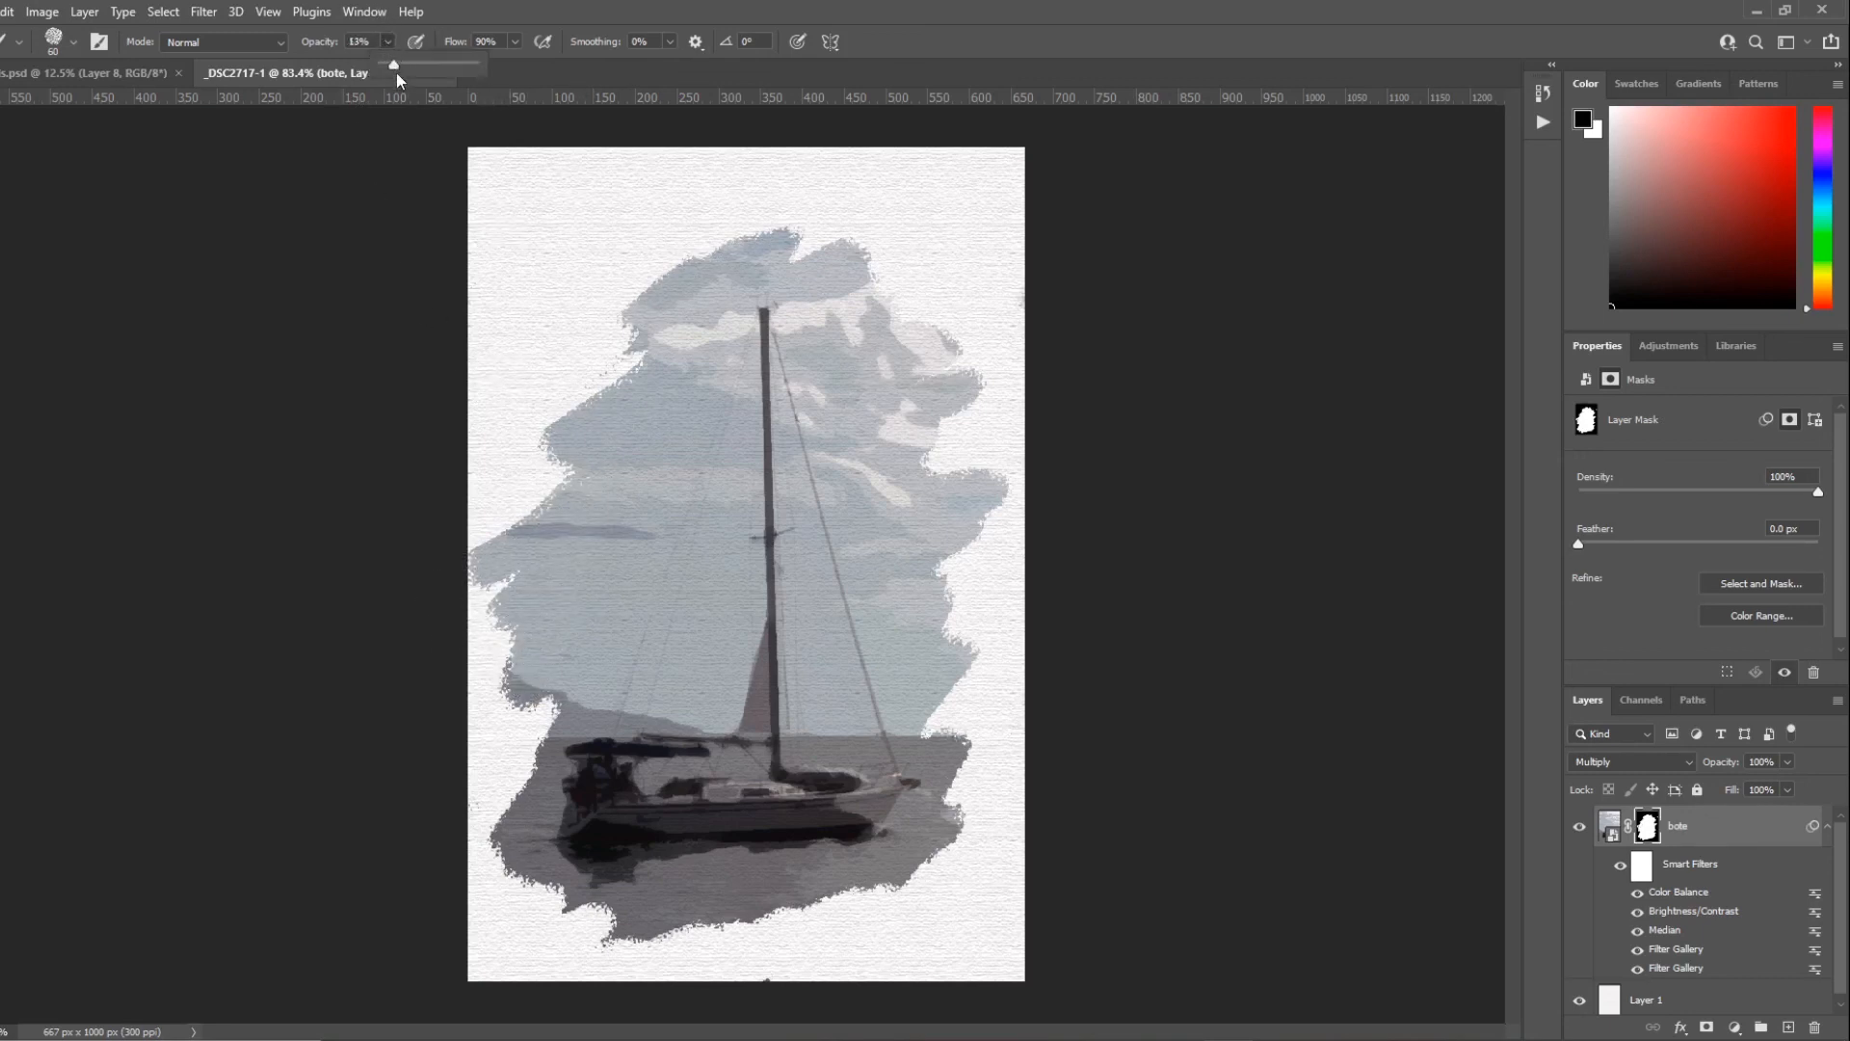
{"action": "left_click_drag", "start_coordinate": [396, 73], "coordinate": [405, 67]}
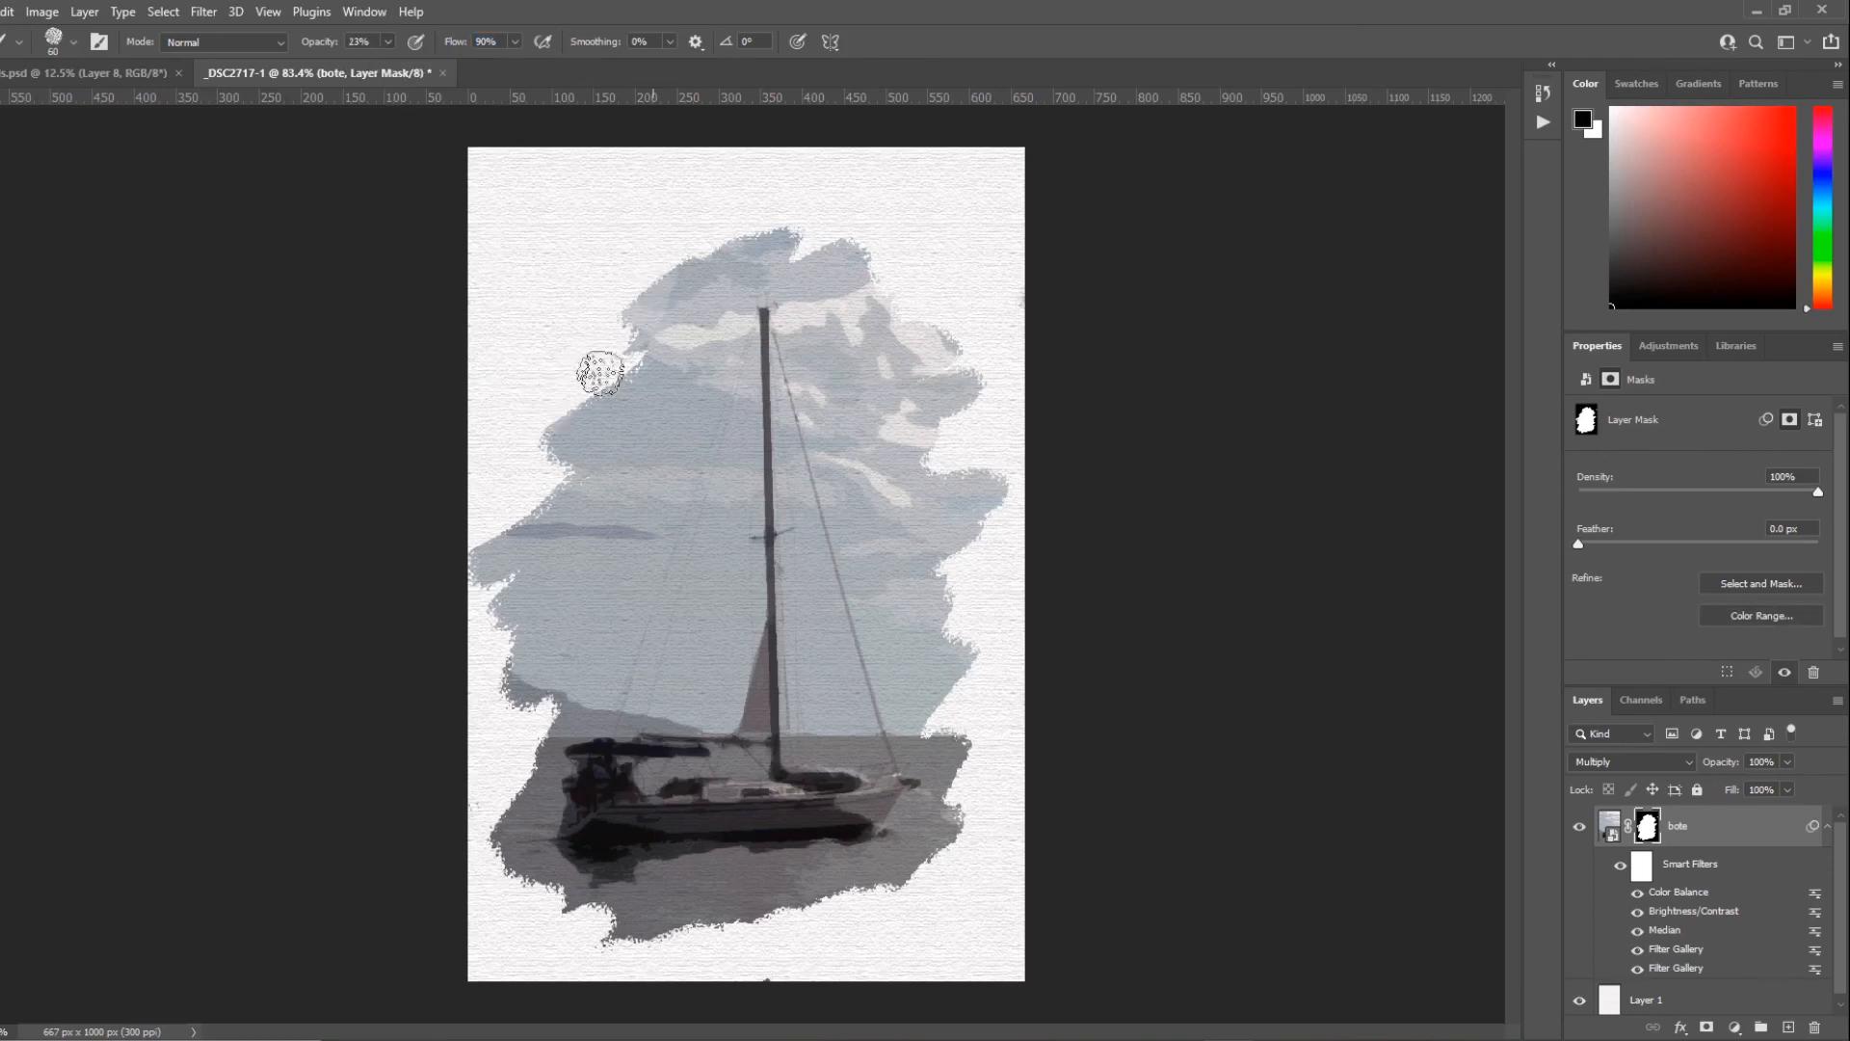
{"action": "mouse_move", "coordinate": [599, 374]}
{"action": "left_mouse_down"}
{"action": "mouse_move", "coordinate": [545, 516]}
{"action": "mouse_move", "coordinate": [452, 543]}
{"action": "mouse_move", "coordinate": [551, 512]}
{"action": "mouse_move", "coordinate": [484, 599]}
{"action": "mouse_move", "coordinate": [485, 637]}
{"action": "mouse_move", "coordinate": [521, 623]}
{"action": "mouse_move", "coordinate": [621, 430]}
{"action": "mouse_move", "coordinate": [584, 523]}
{"action": "mouse_move", "coordinate": [483, 645]}
{"action": "mouse_move", "coordinate": [491, 681]}
{"action": "mouse_move", "coordinate": [528, 649]}
{"action": "mouse_move", "coordinate": [536, 679]}
{"action": "mouse_move", "coordinate": [577, 646]}
{"action": "mouse_move", "coordinate": [476, 826]}
{"action": "mouse_move", "coordinate": [502, 791]}
{"action": "mouse_move", "coordinate": [493, 841]}
{"action": "mouse_move", "coordinate": [497, 799]}
{"action": "mouse_move", "coordinate": [525, 911]}
{"action": "mouse_move", "coordinate": [629, 949]}
{"action": "mouse_move", "coordinate": [710, 936]}
{"action": "mouse_move", "coordinate": [624, 956]}
{"action": "mouse_move", "coordinate": [919, 873]}
{"action": "mouse_move", "coordinate": [906, 882]}
{"action": "mouse_move", "coordinate": [987, 682]}
{"action": "mouse_move", "coordinate": [964, 733]}
{"action": "mouse_move", "coordinate": [958, 655]}
{"action": "mouse_move", "coordinate": [919, 612]}
{"action": "mouse_move", "coordinate": [934, 557]}
{"action": "mouse_move", "coordinate": [901, 568]}
{"action": "mouse_move", "coordinate": [952, 450]}
{"action": "mouse_move", "coordinate": [949, 356]}
{"action": "mouse_move", "coordinate": [902, 307]}
{"action": "mouse_move", "coordinate": [842, 321]}
{"action": "mouse_move", "coordinate": [830, 278]}
{"action": "mouse_move", "coordinate": [793, 254]}
{"action": "mouse_move", "coordinate": [686, 270]}
{"action": "left_mouse_up"}
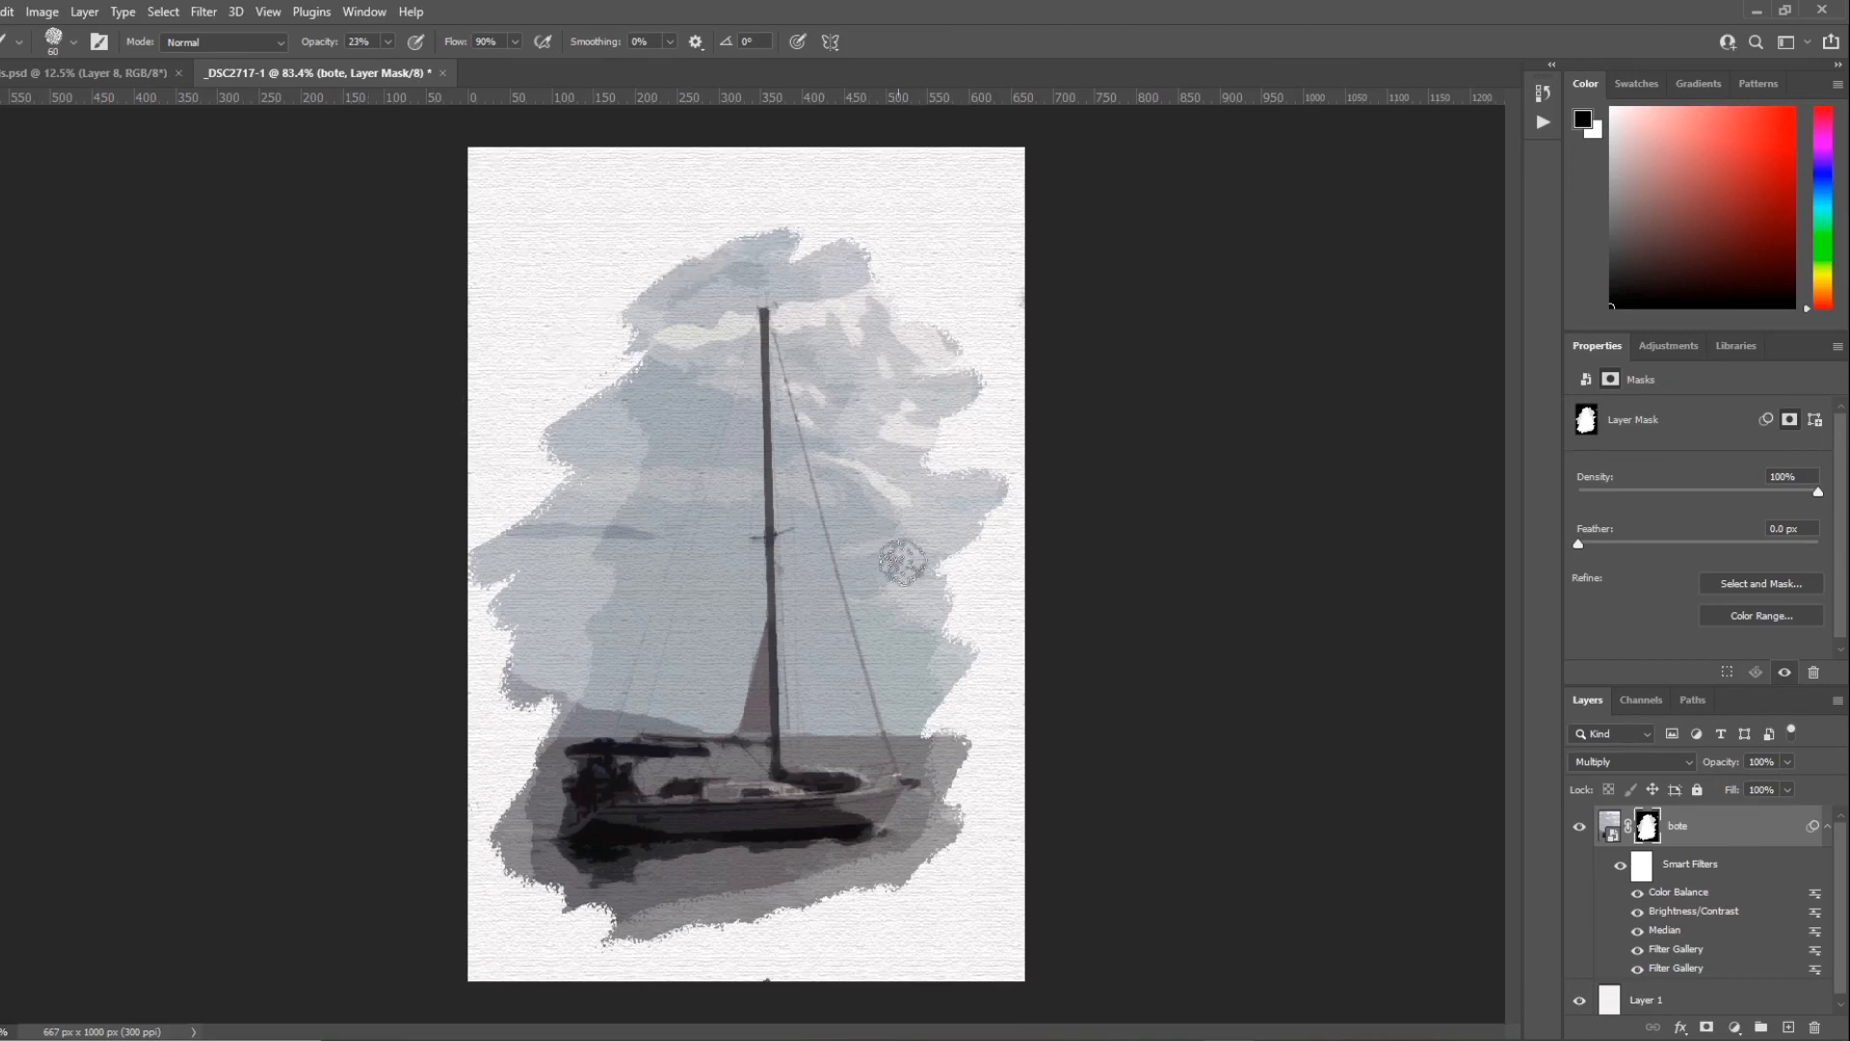